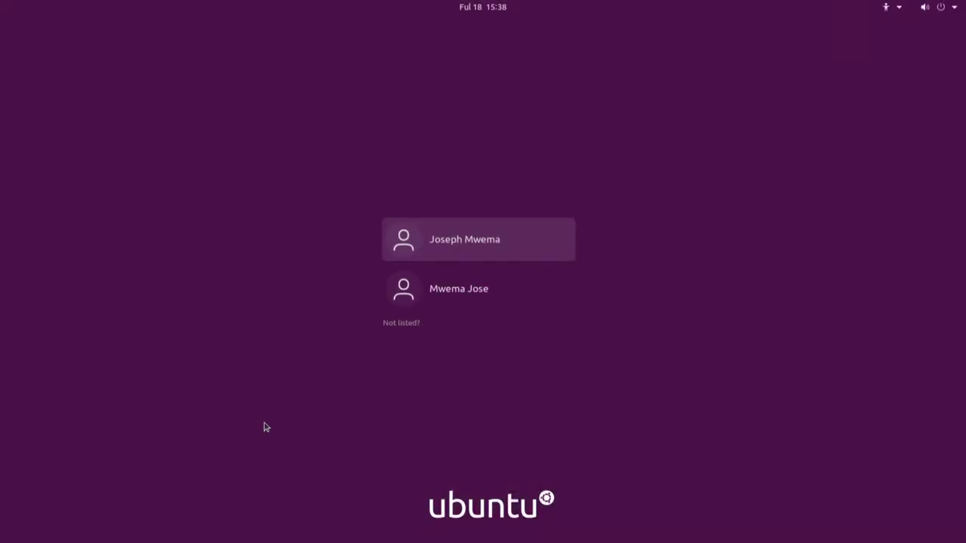
# - Log in via 'Not listed?' with the root username and the account password
pyautogui.click(401, 323)
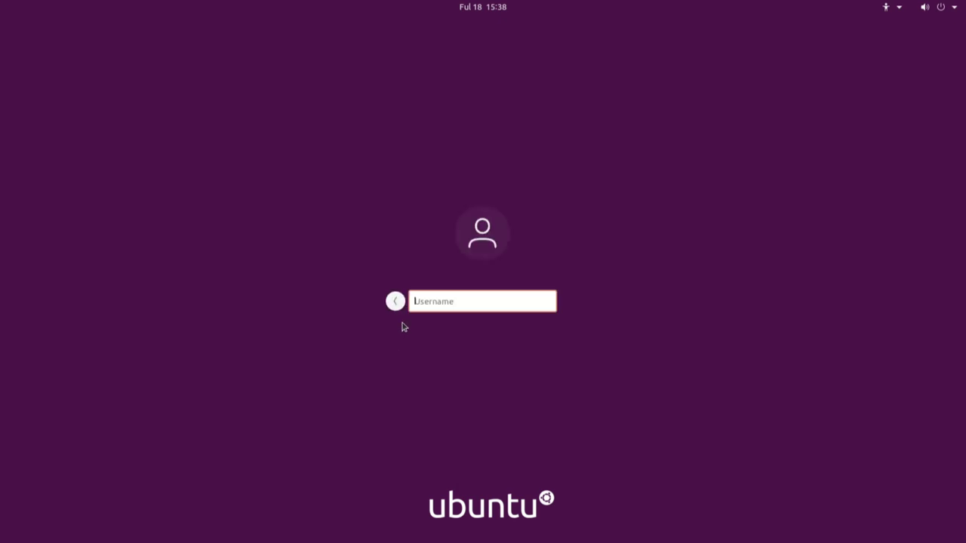
pyautogui.write('root')
pyautogui.press('Return')
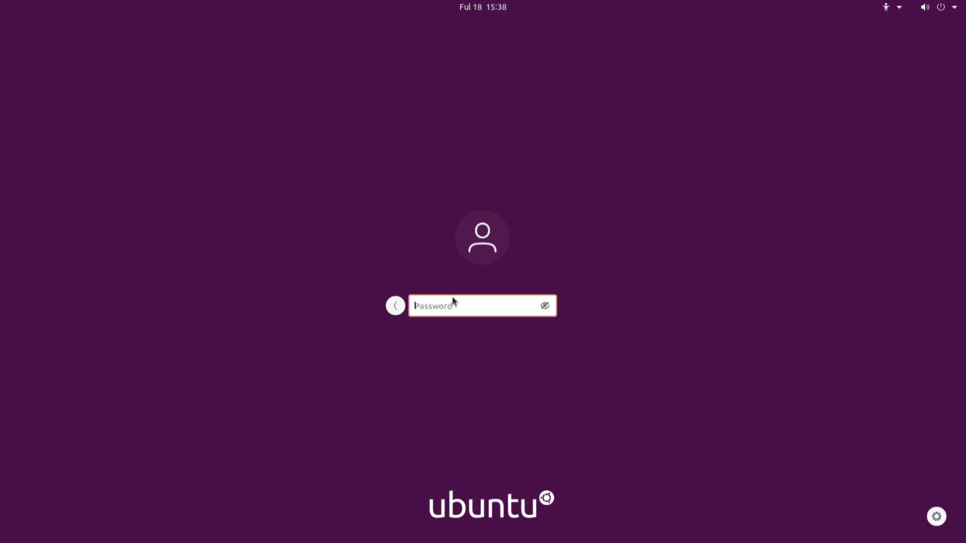
pyautogui.write('•••••••••••••••••')
pyautogui.press('Return')
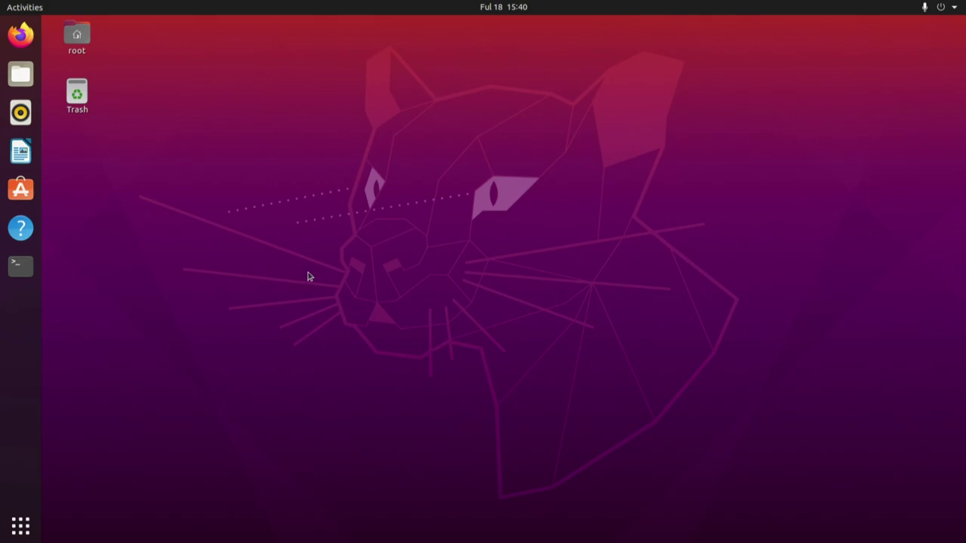
# - Open a terminal and run uname -a to show the kernel details
pyautogui.click(20, 266)
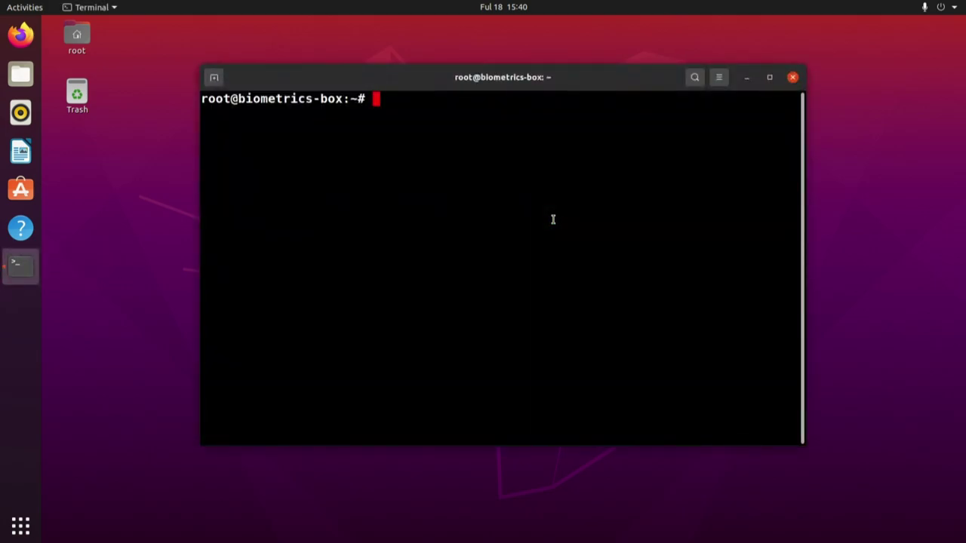
pyautogui.write('uname -a')
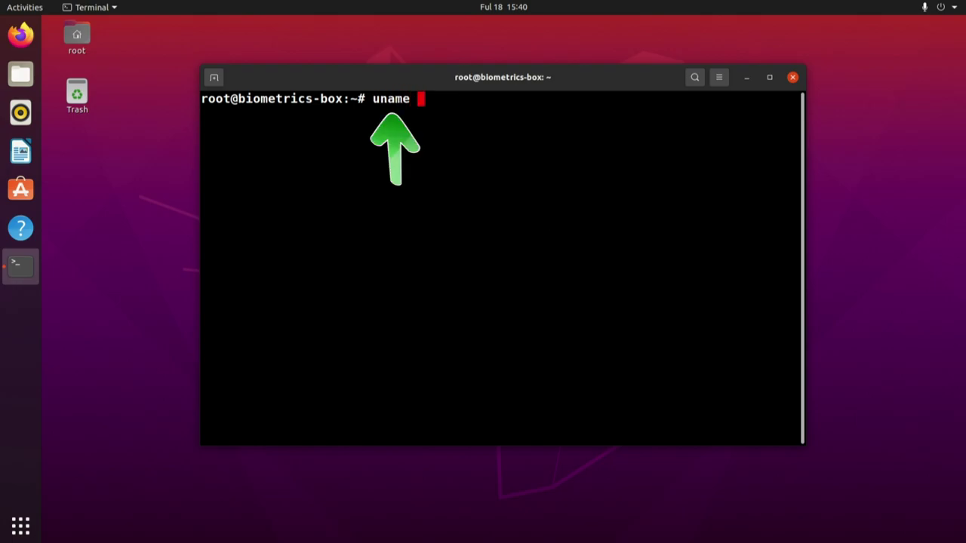
pyautogui.press('Return')
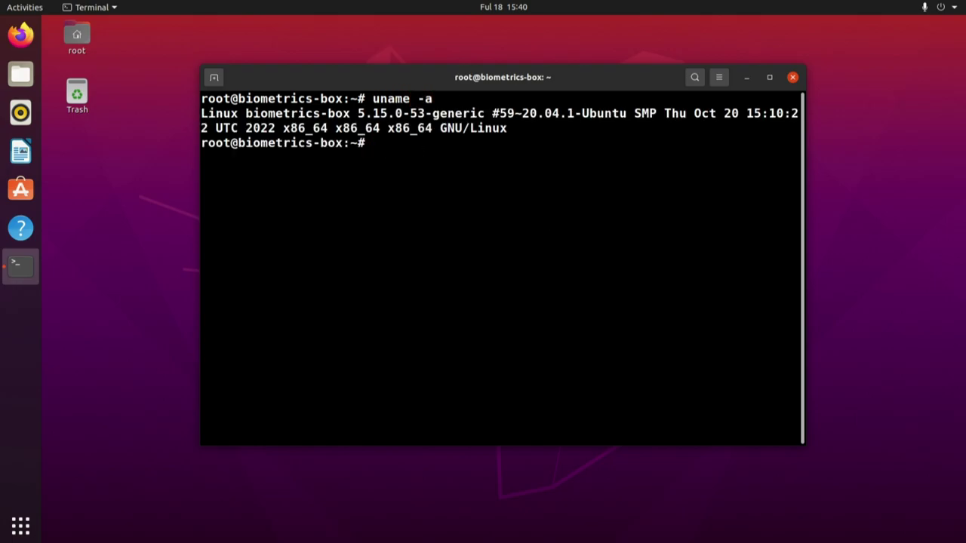
pyautogui.press('Return')
pyautogui.press('Return')
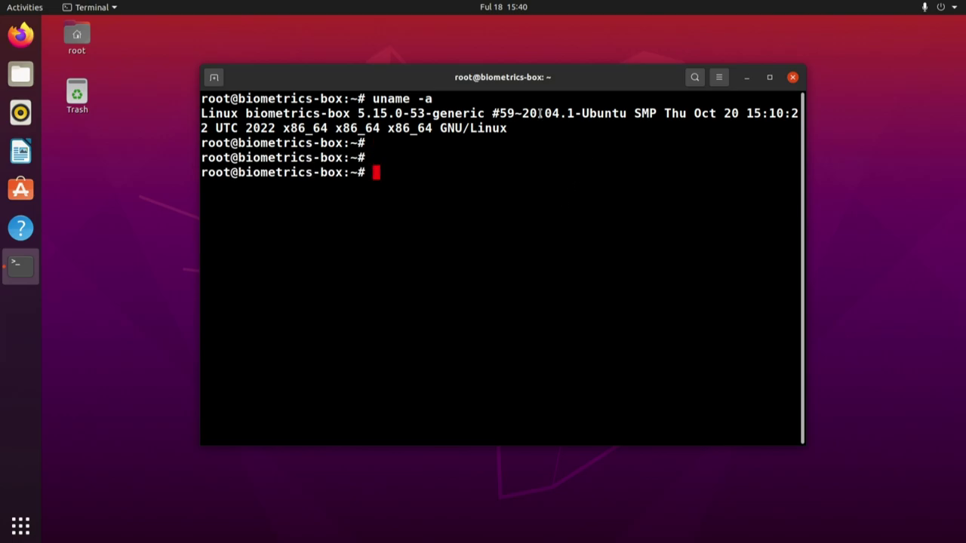
# - Highlight 20.04.1-Ubuntu, GNU/Linux and x86_64 in the uname output
pyautogui.moveTo(627, 112); pyautogui.dragTo(522, 113)
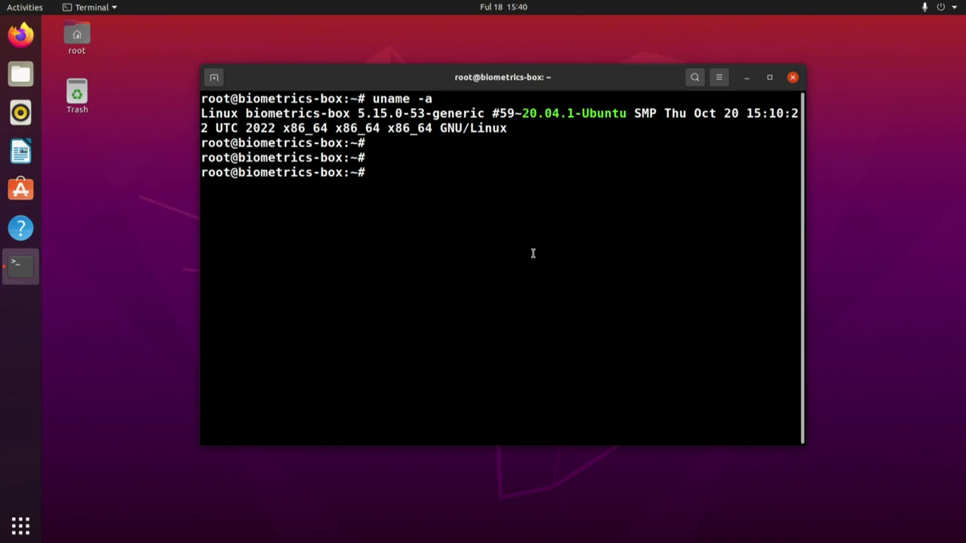
pyautogui.moveTo(507, 128); pyautogui.dragTo(439, 128)
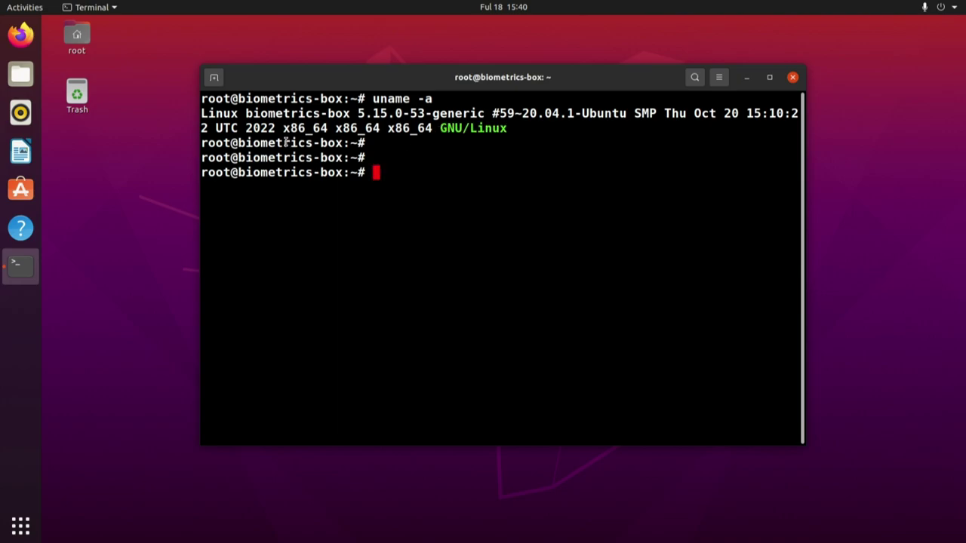
pyautogui.doubleClick(354, 128)
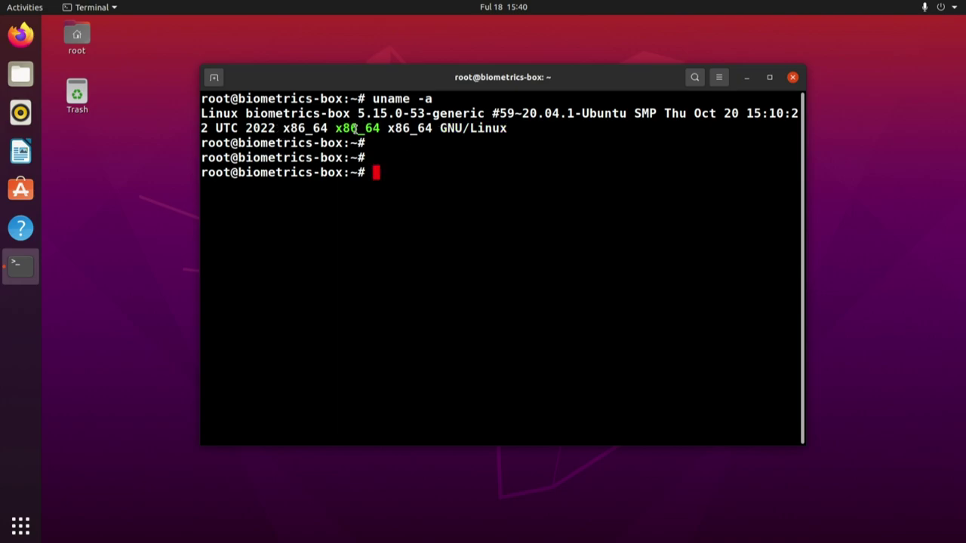
pyautogui.click(403, 174)
# - Clear the terminal and enter the command lsusb | grep Capture, highlighting it
pyautogui.write('clear')
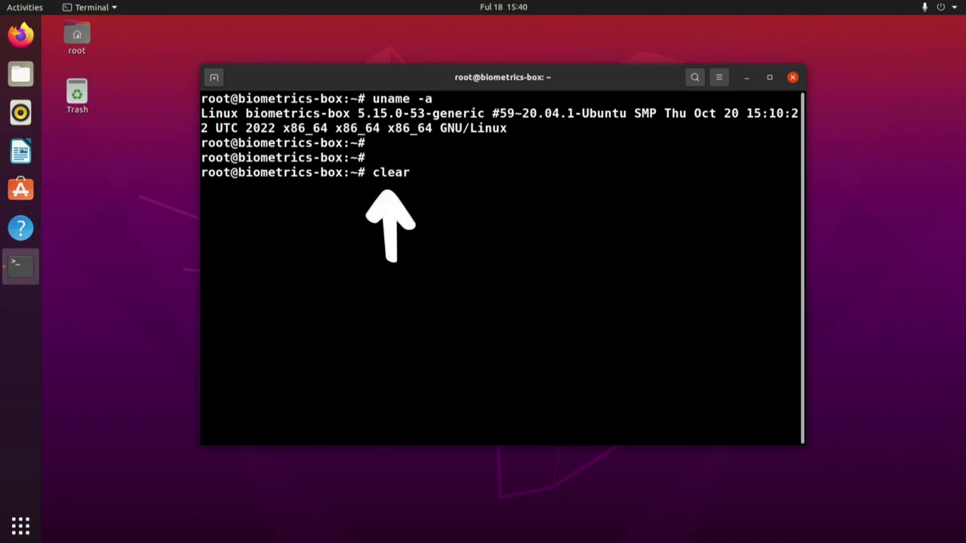
pyautogui.press('Return')
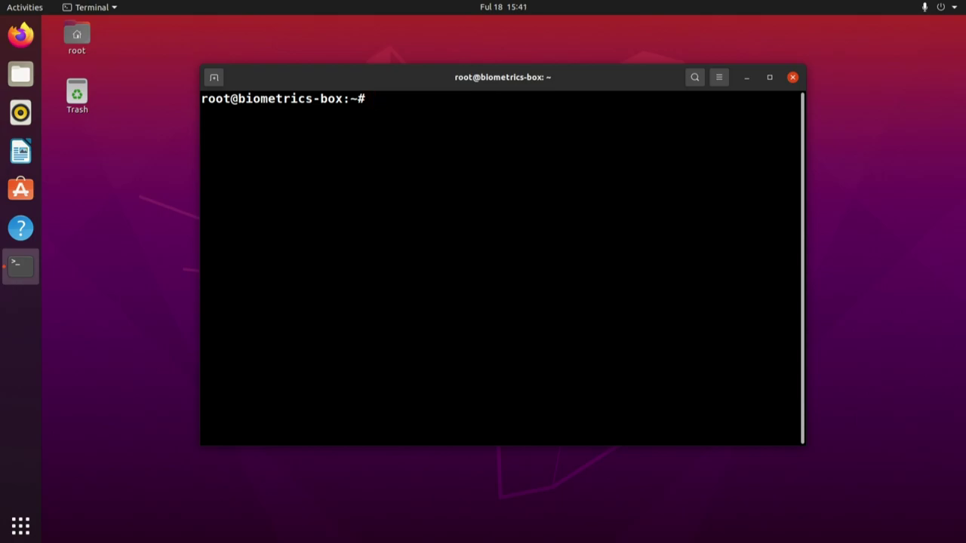
pyautogui.write('lsu')
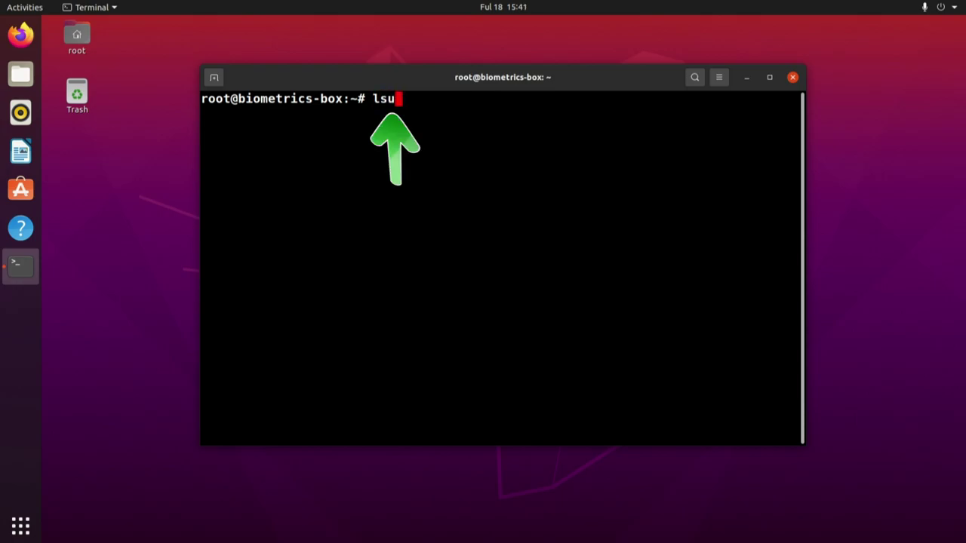
pyautogui.write('sb | grep ')
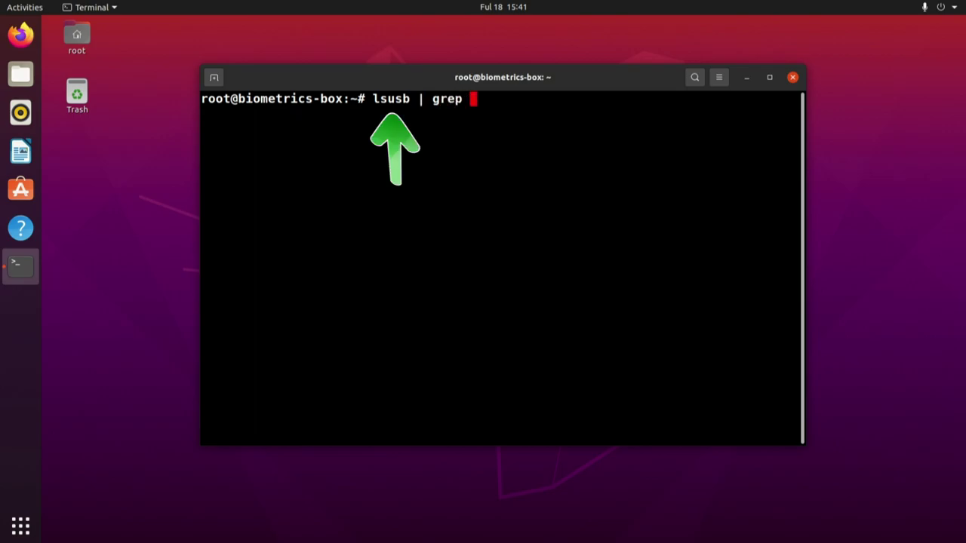
pyautogui.write('Capture')
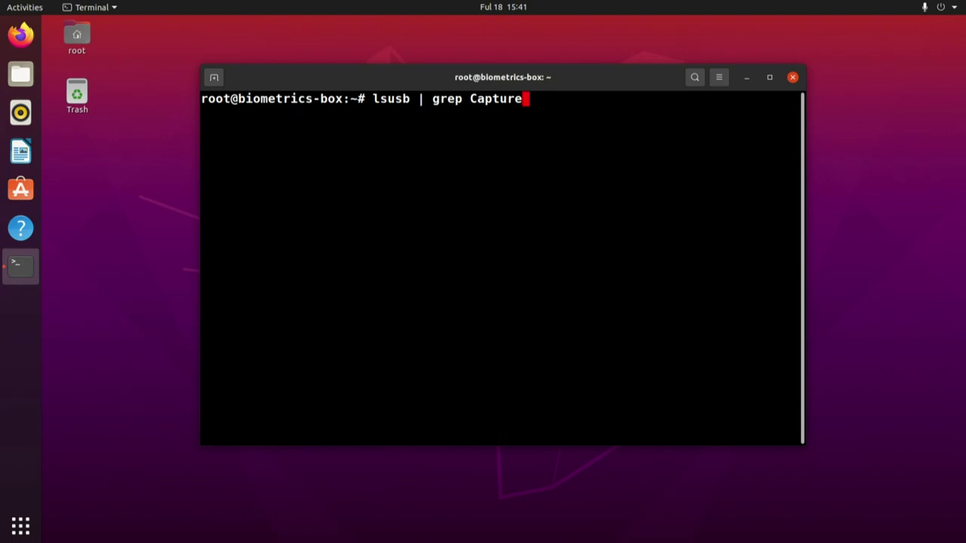
pyautogui.moveTo(524, 98); pyautogui.dragTo(375, 99)
pyautogui.click(545, 92)
# - Run the search, highlight the Aratek Capture Device line, then type clear
pyautogui.press('Return')
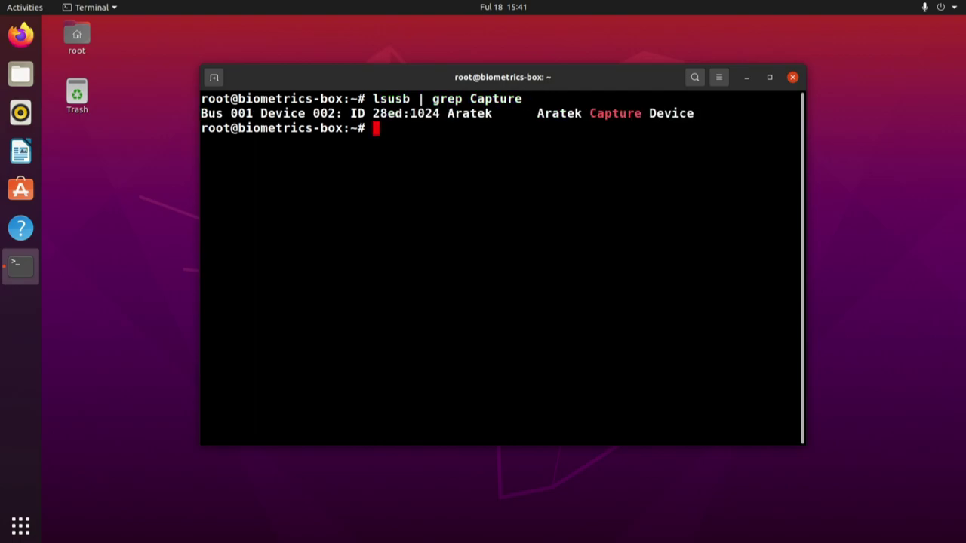
pyautogui.press('Return')
pyautogui.press('Return')
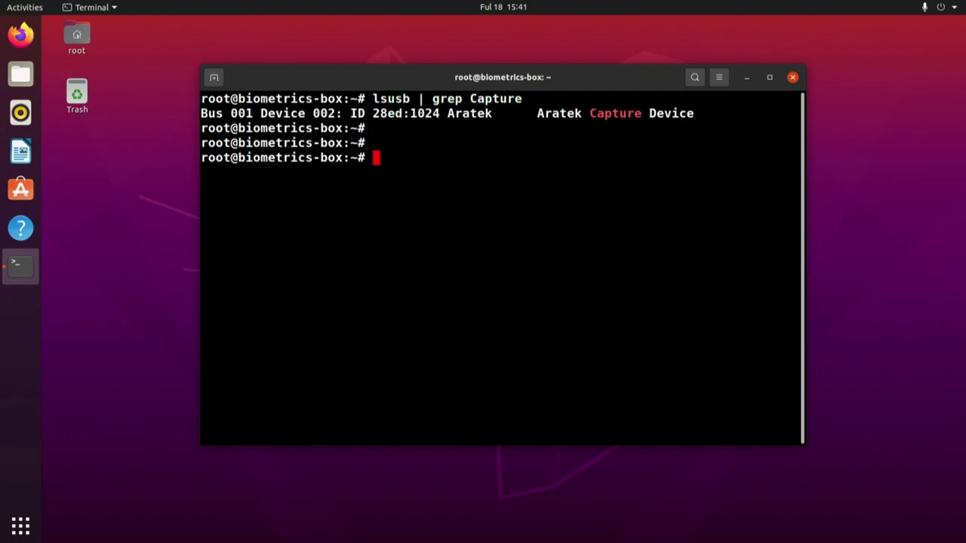
pyautogui.moveTo(540, 113); pyautogui.dragTo(693, 112)
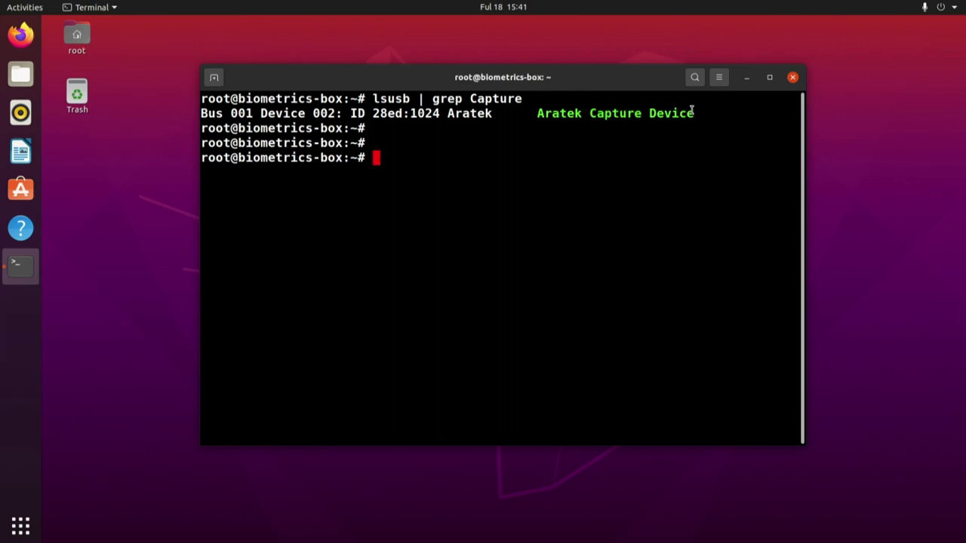
pyautogui.doubleClick(464, 114)
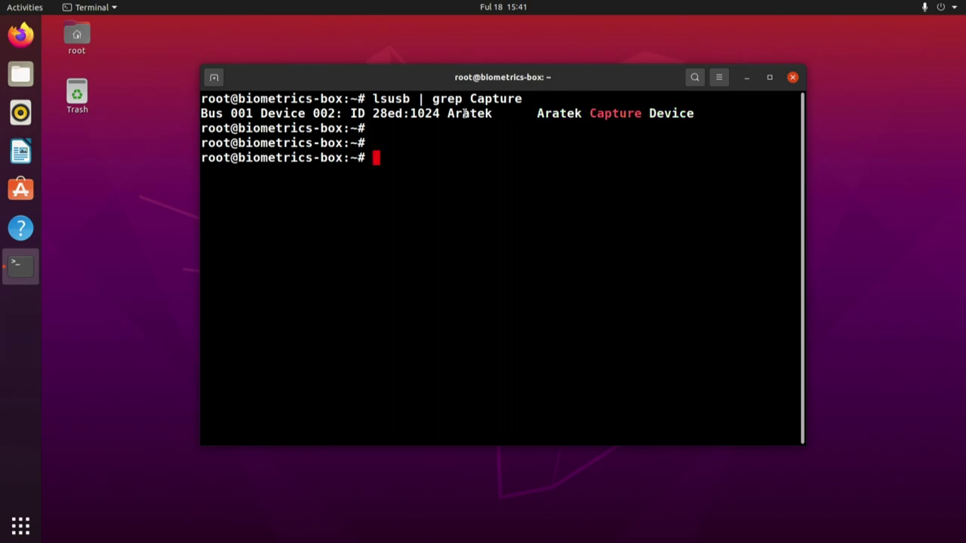
pyautogui.click(387, 156)
pyautogui.write('clear')
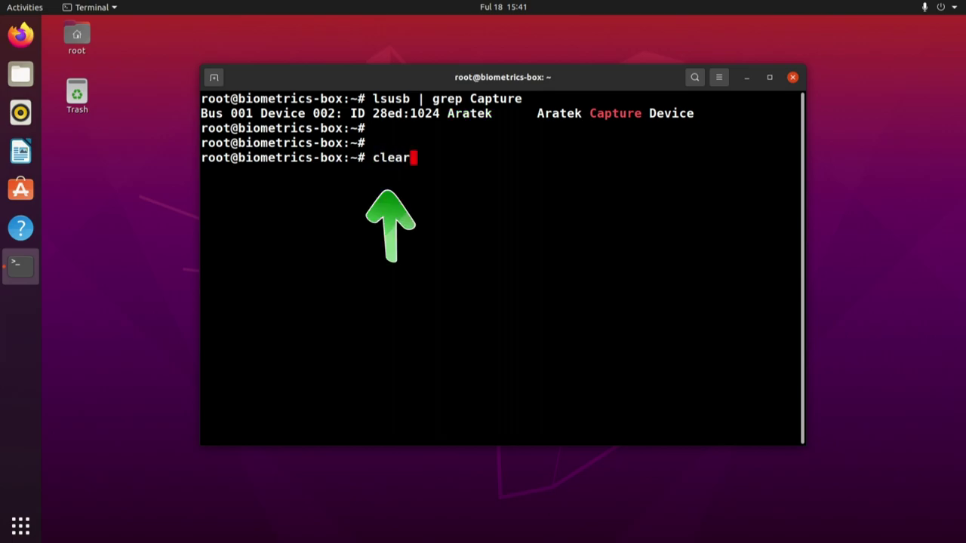
# - Clear the screen, run java --version showing OpenJDK 20.0.2 (Zulu), then clear again
pyautogui.press('Return')
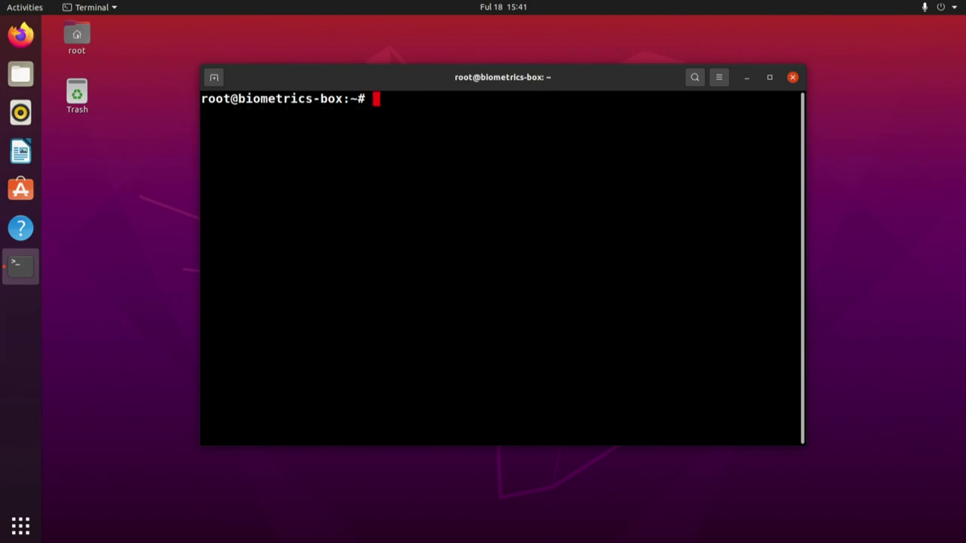
pyautogui.write('ja')
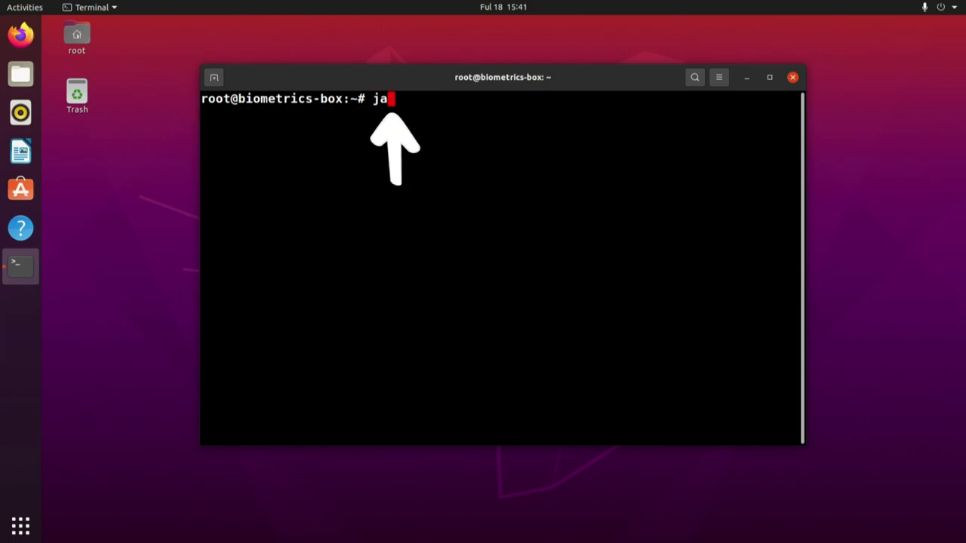
pyautogui.write('va --version')
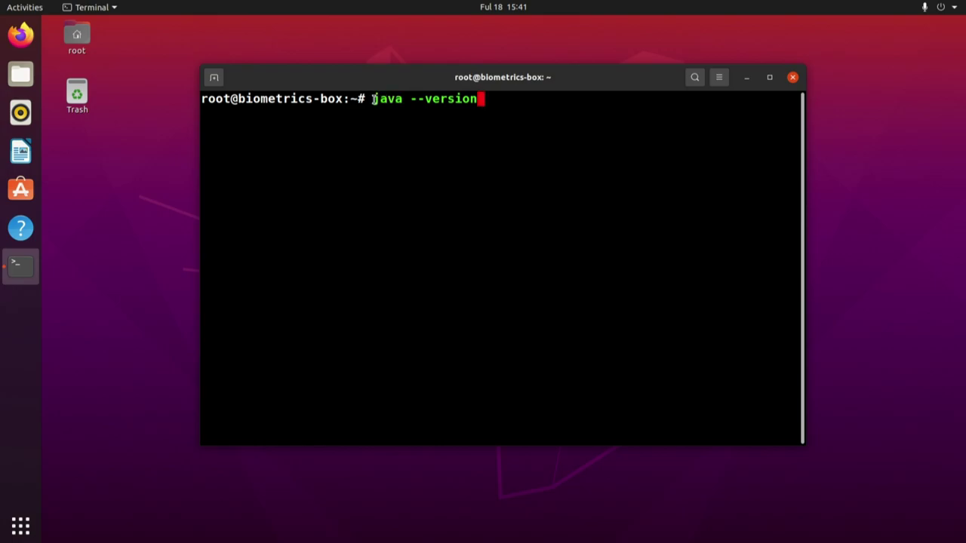
pyautogui.press('Return')
pyautogui.press('Return')
pyautogui.press('Return')
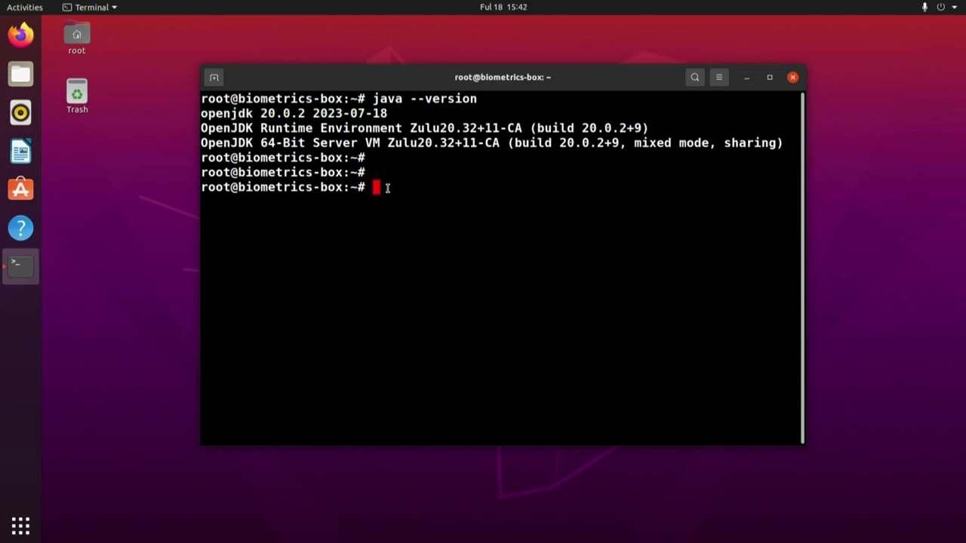
pyautogui.write('clear')
pyautogui.press('Return')
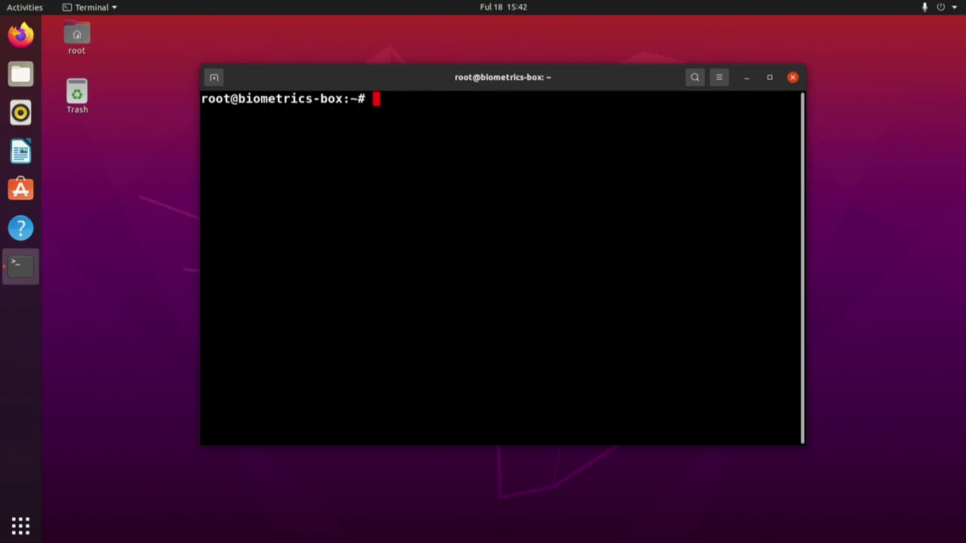
# - Run mariadb --version and highlight the reported MariaDB 10.3.34 version details
pyautogui.write('mariadb')
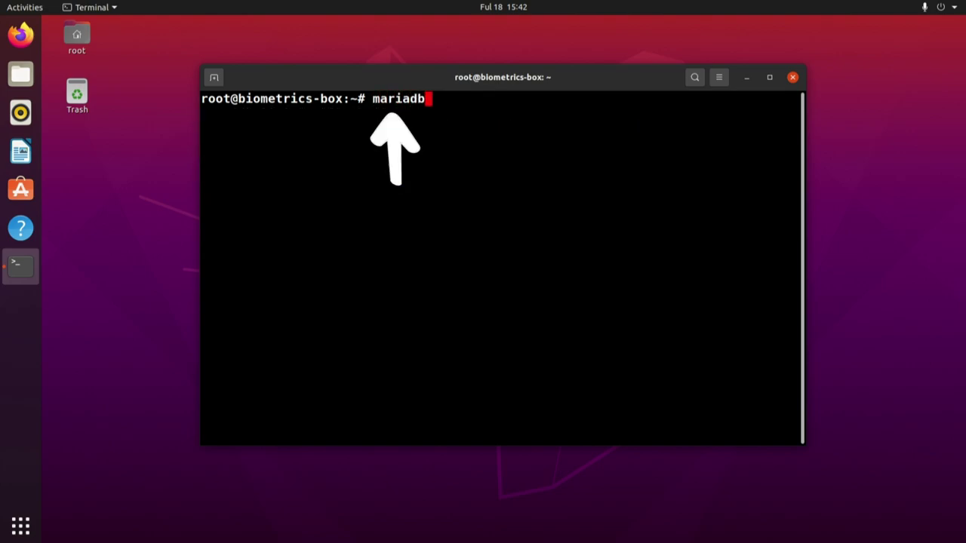
pyautogui.write(' --version')
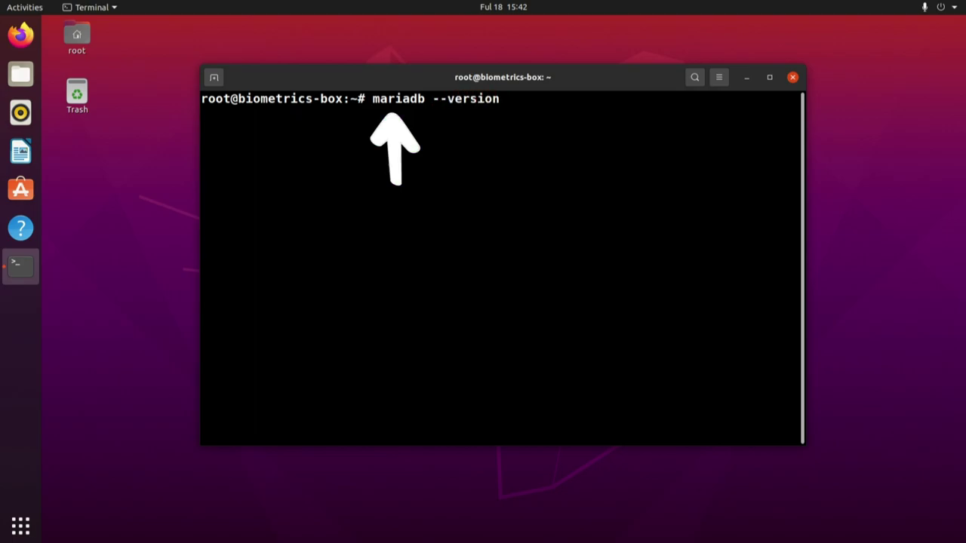
pyautogui.moveTo(498, 101); pyautogui.dragTo(375, 99)
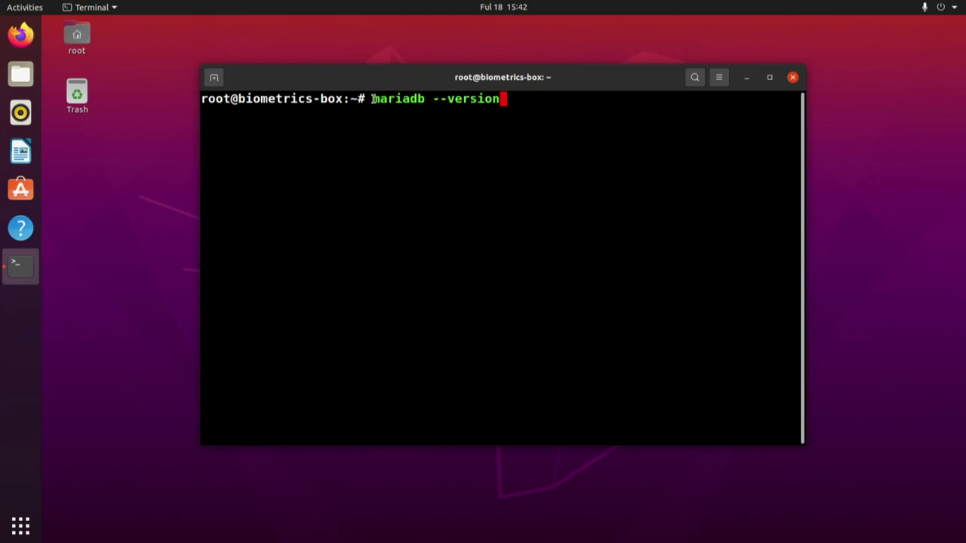
pyautogui.click(506, 95)
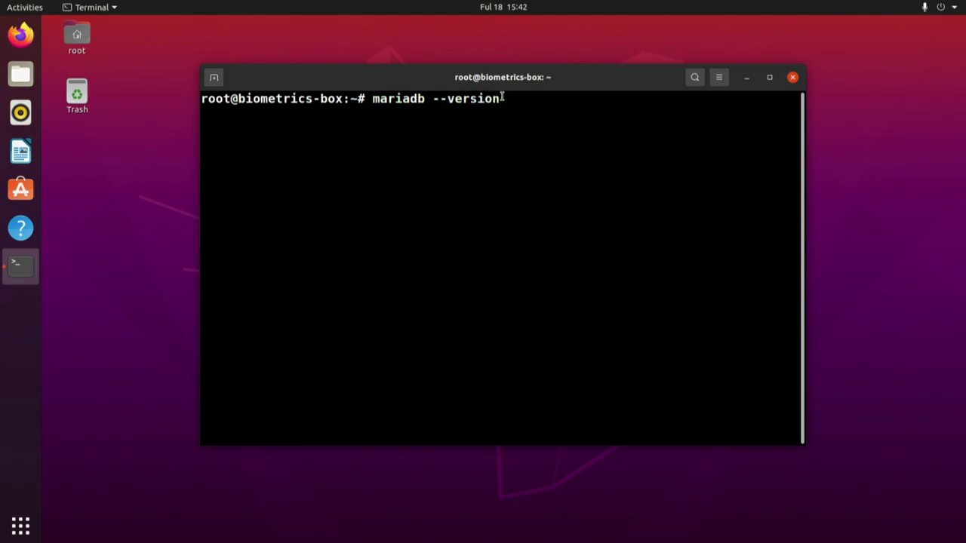
pyautogui.press('Return')
pyautogui.press('Return')
pyautogui.press('Return')
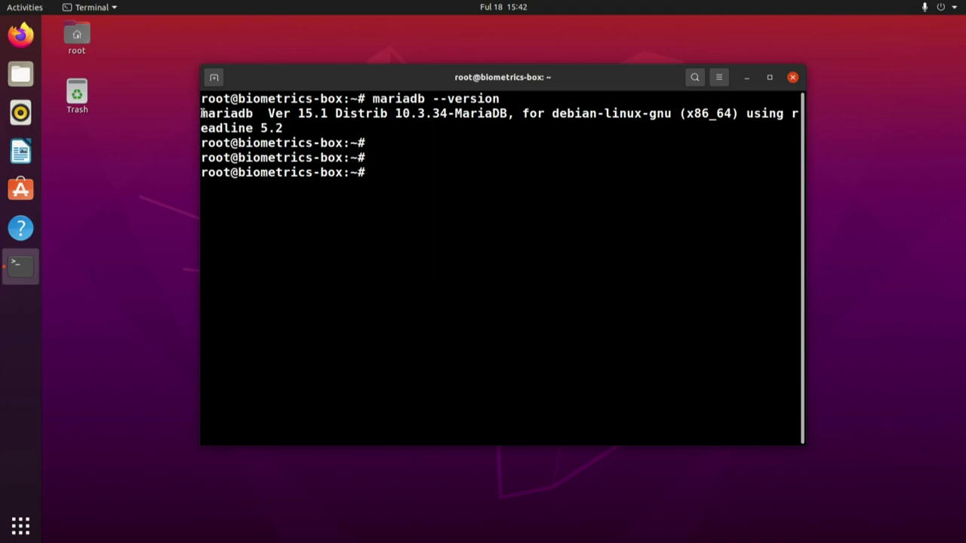
pyautogui.moveTo(210, 113); pyautogui.dragTo(329, 113)
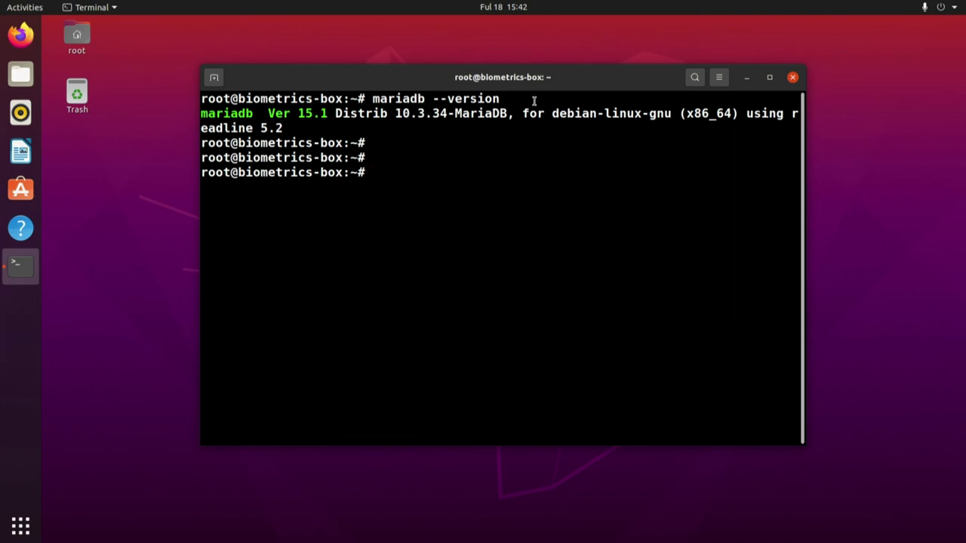
pyautogui.moveTo(522, 113); pyautogui.dragTo(671, 109)
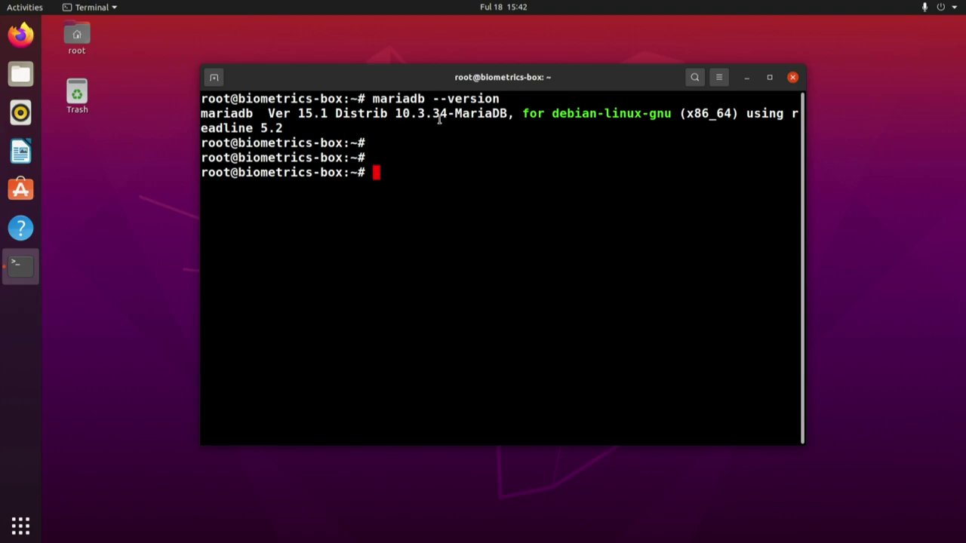
pyautogui.keyDown('shift'); pyautogui.click(457, 113); pyautogui.keyUp('shift')
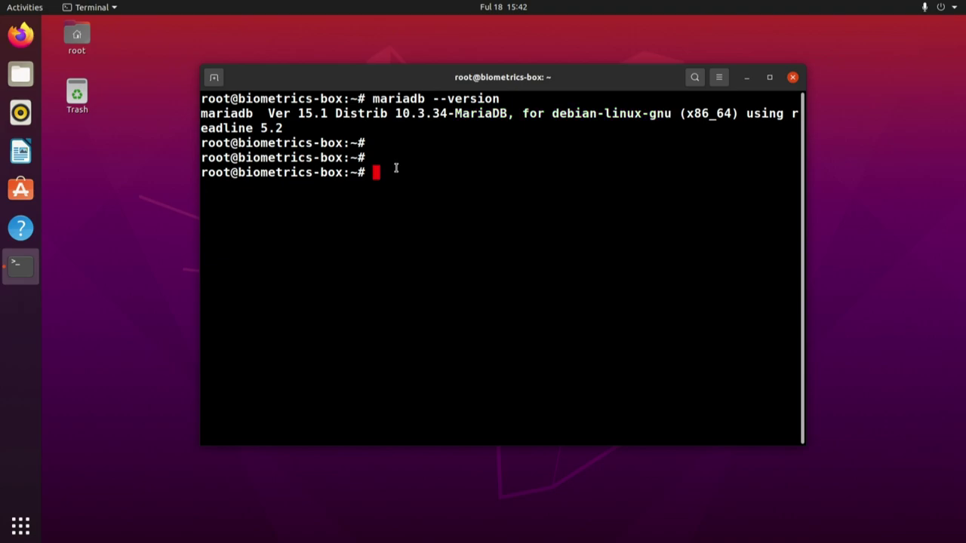
# - Clear the terminal and bring up the applications grid
pyautogui.write('clear')
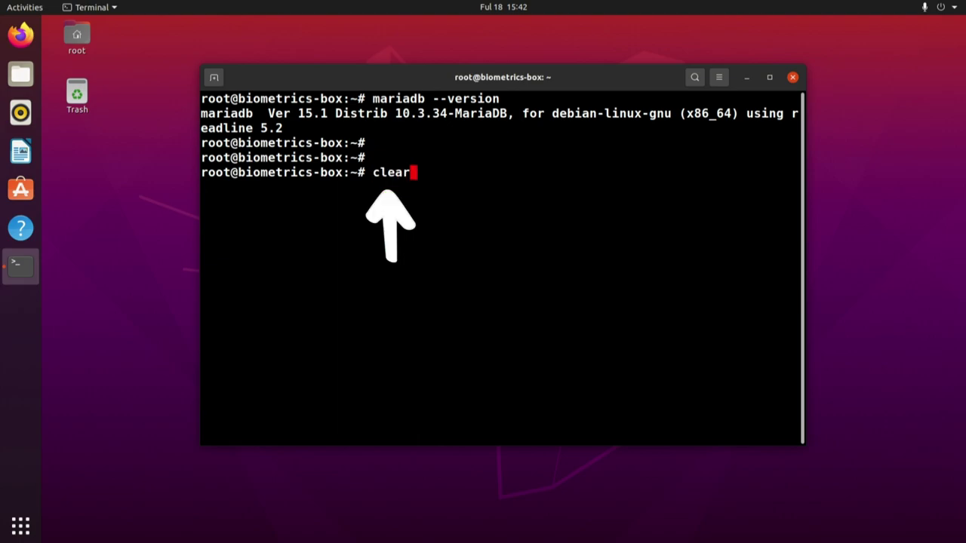
pyautogui.press('Return')
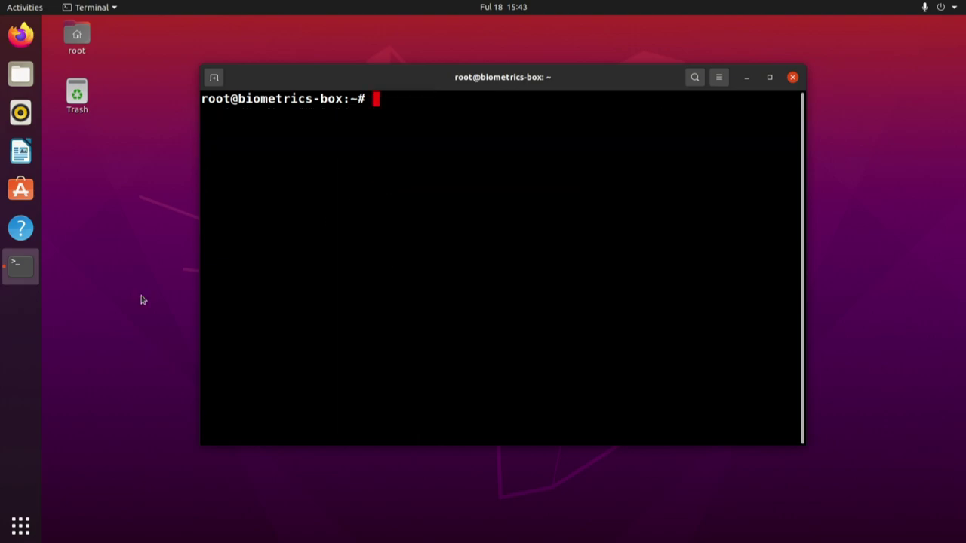
pyautogui.click(13, 535)
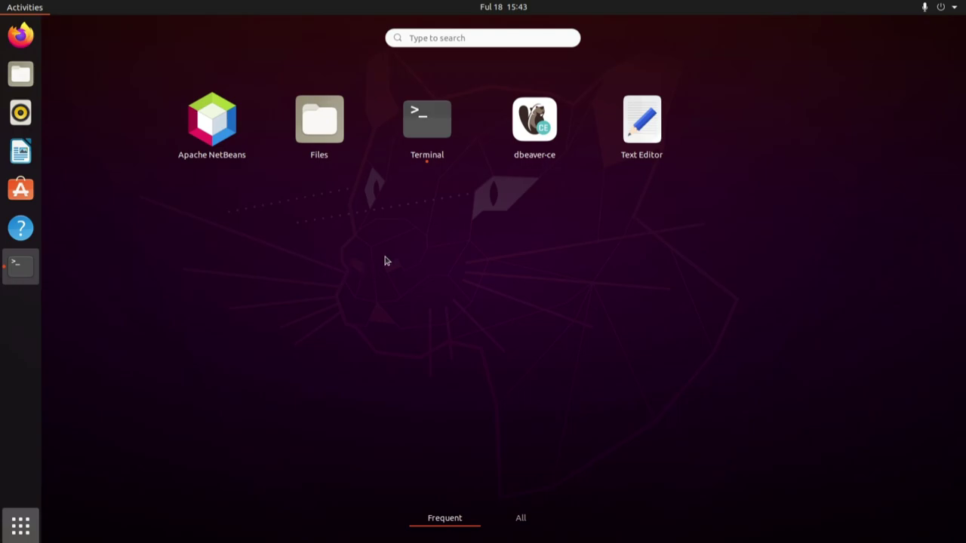
# - Launch DBeaver, dismiss Tip of the day, and open the employees table via View Table
pyautogui.click(542, 129)
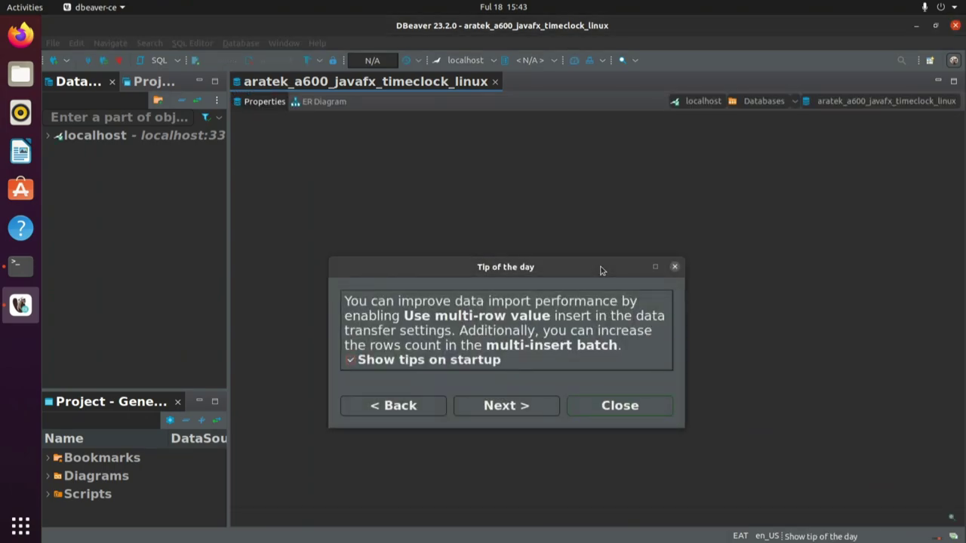
pyautogui.click(616, 413)
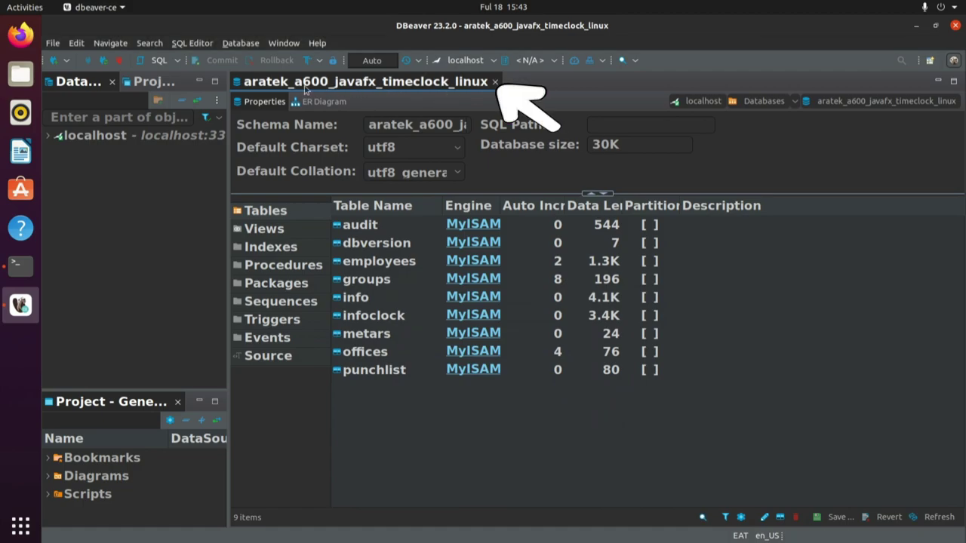
pyautogui.click(369, 265)
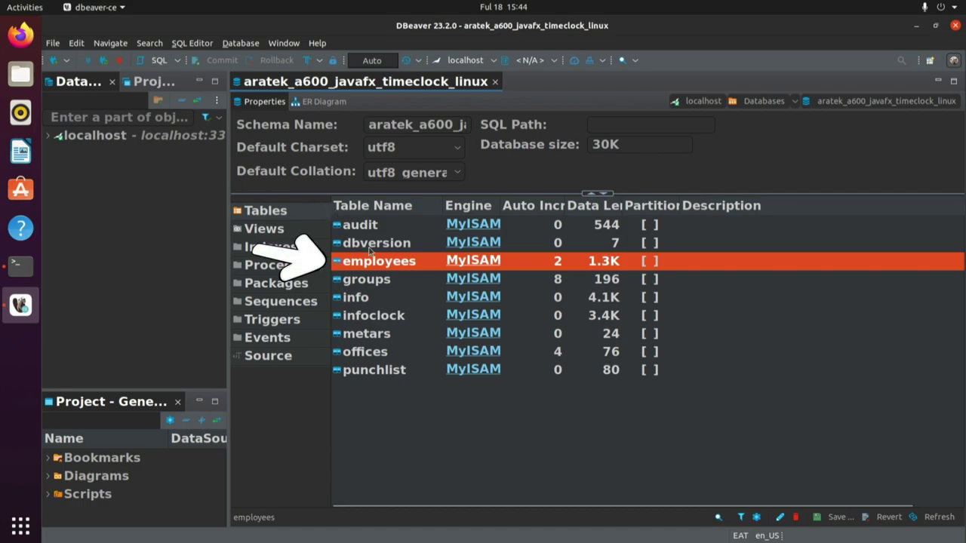
pyautogui.rightClick(365, 263)
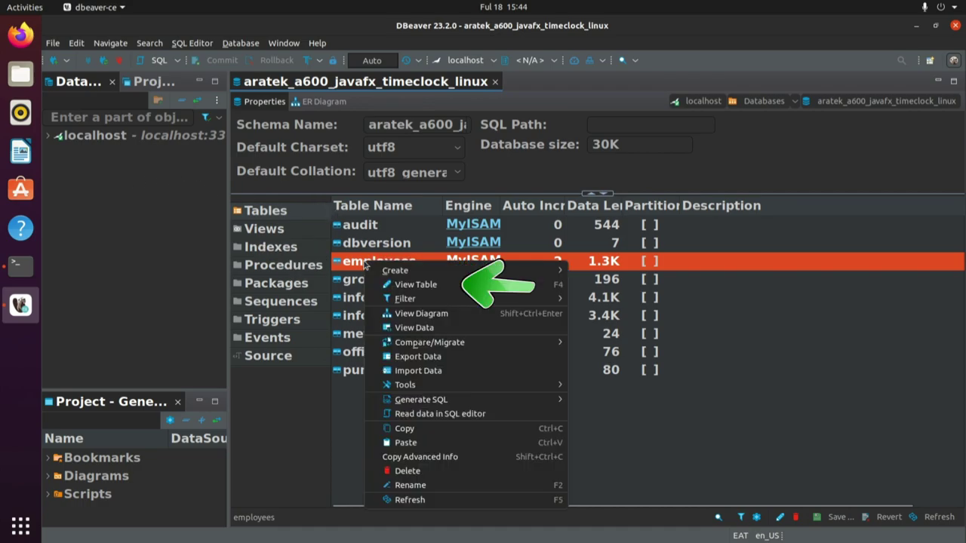
pyautogui.click(407, 284)
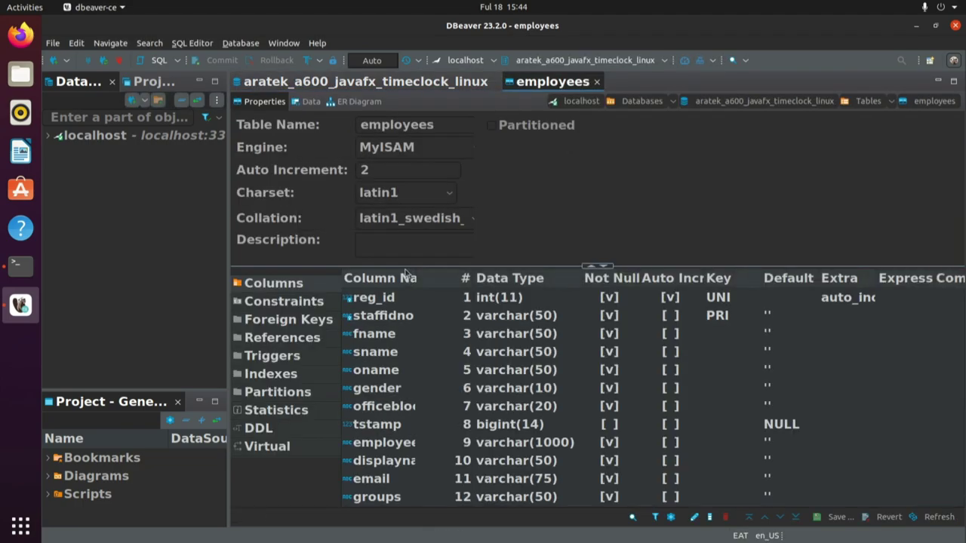
# - Step through the employees columns from reg_id to timedate_update, then return to reg_id
pyautogui.click(390, 298)
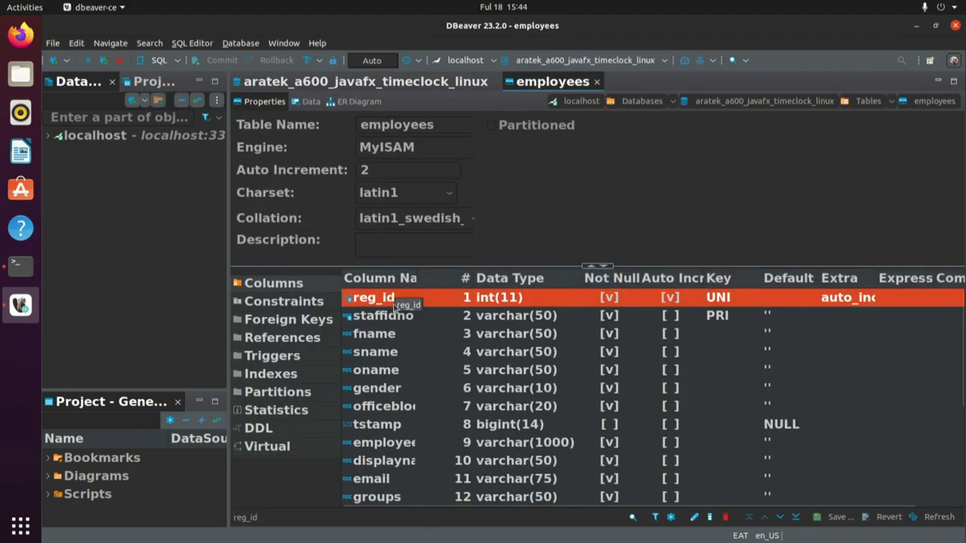
pyautogui.click(610, 315)
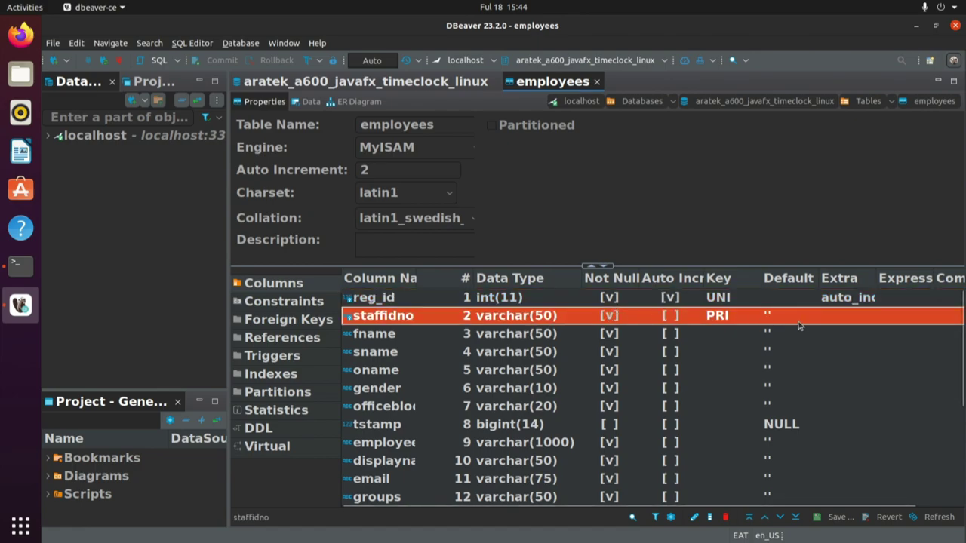
pyautogui.press('Down')
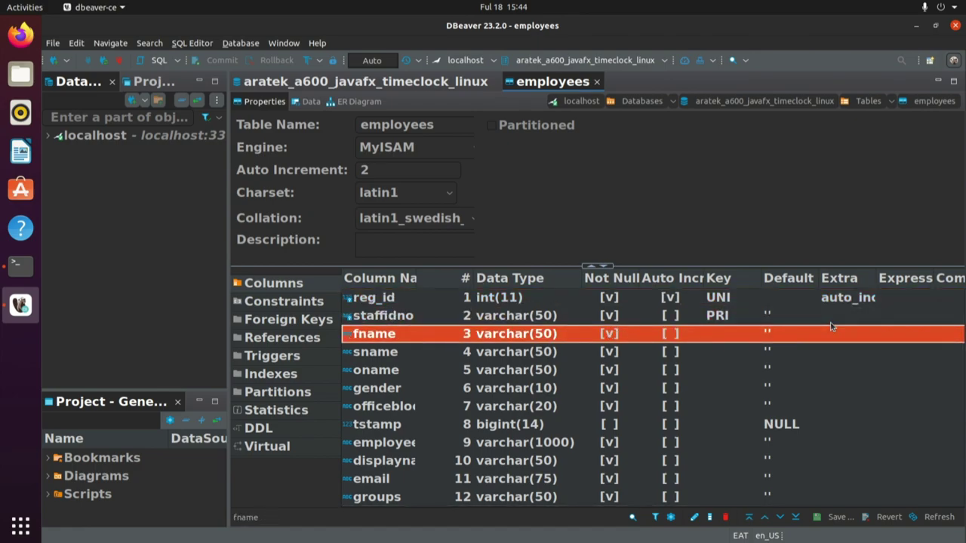
pyautogui.press('Down')
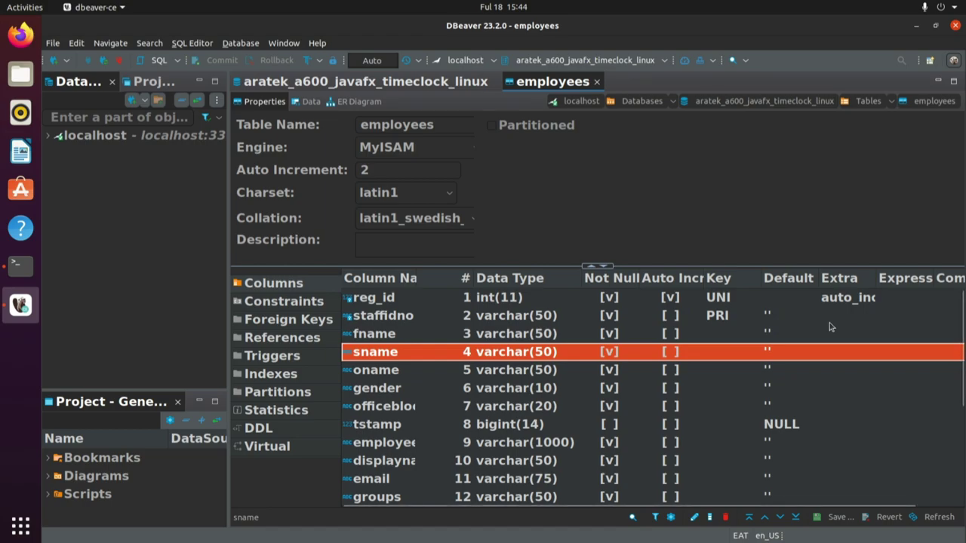
pyautogui.press('Down')
pyautogui.press('Down')
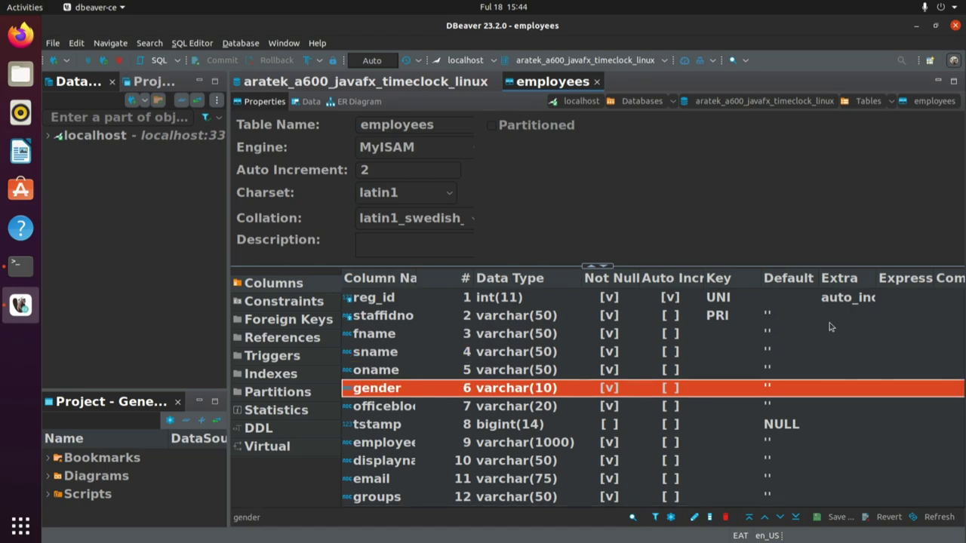
pyautogui.press('Down')
pyautogui.press('Down')
pyautogui.press('Down')
pyautogui.press('Down')
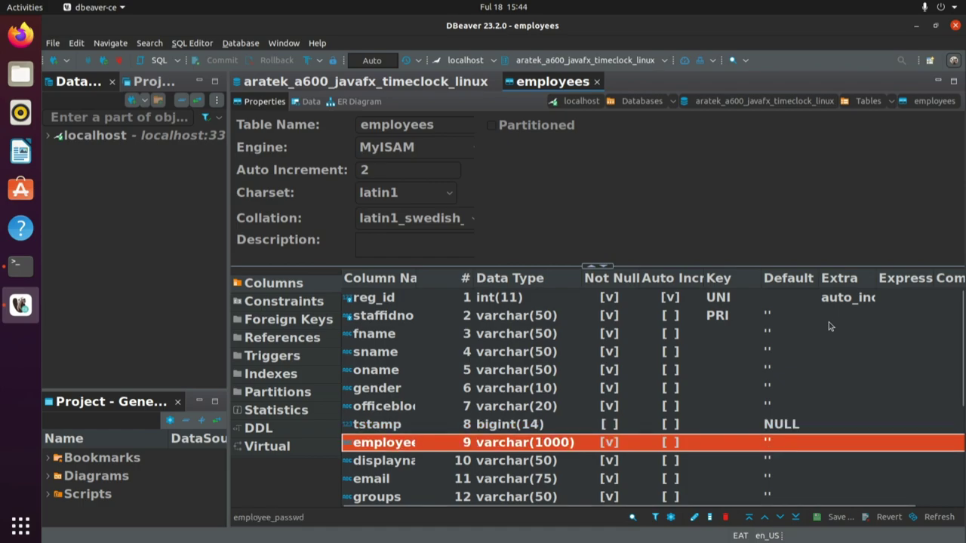
pyautogui.press('Down')
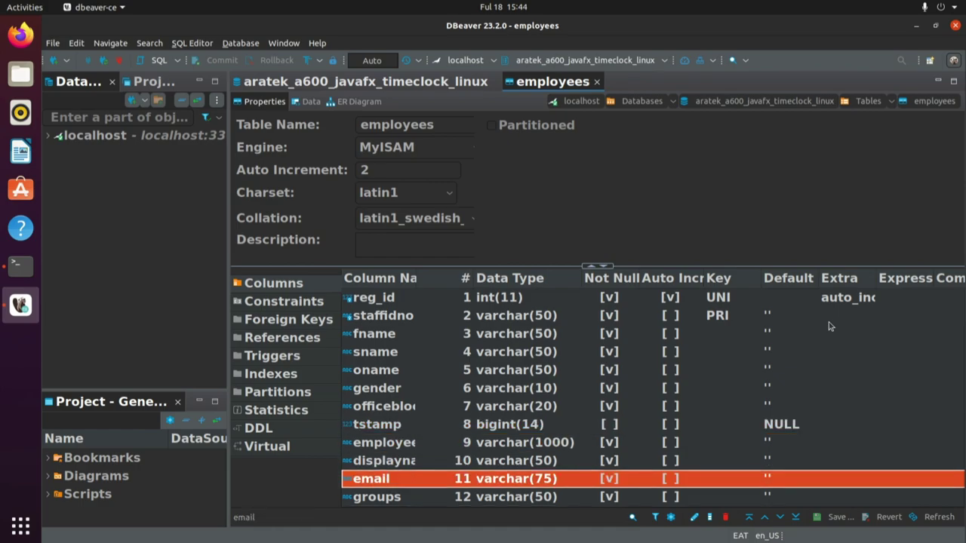
pyautogui.press('Down')
pyautogui.press('Down')
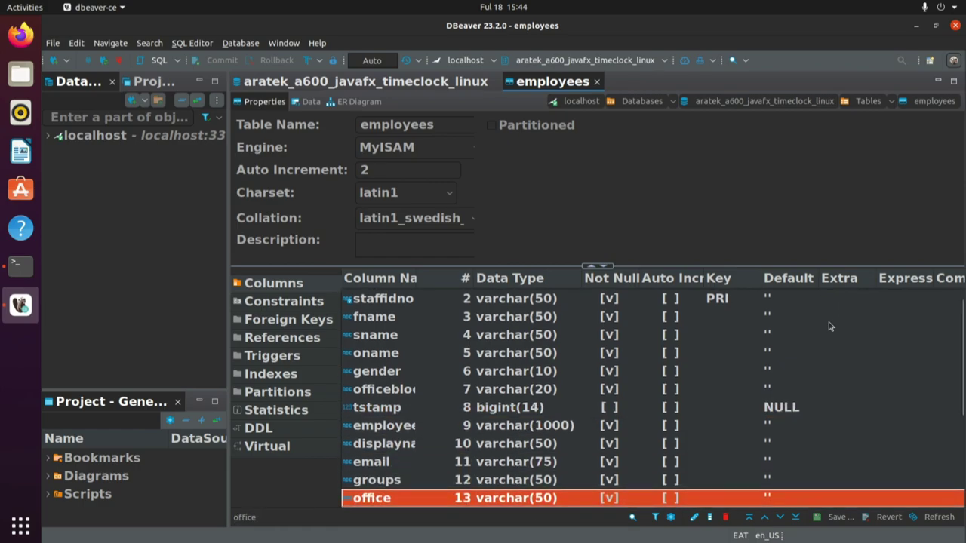
pyautogui.press('Down')
pyautogui.press('Down')
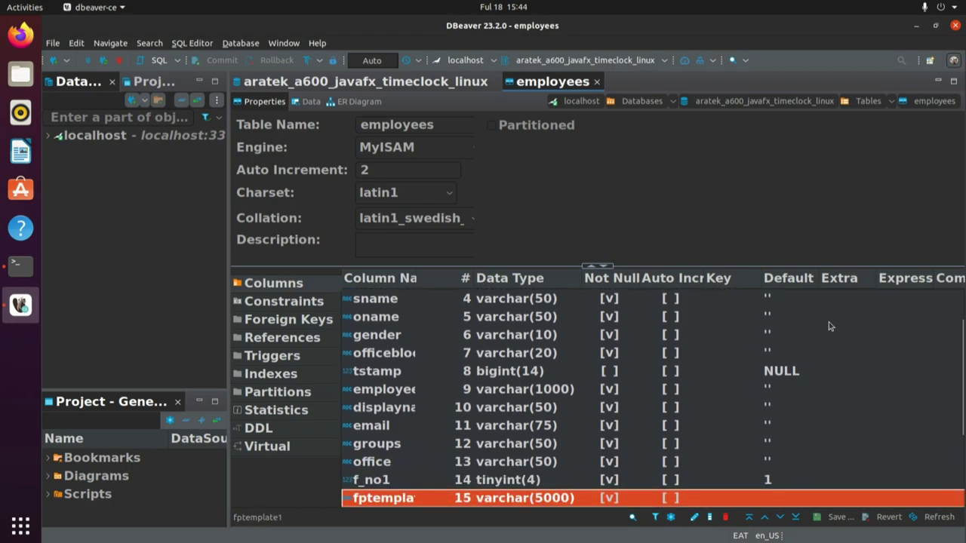
pyautogui.press('Down')
pyautogui.press('Down')
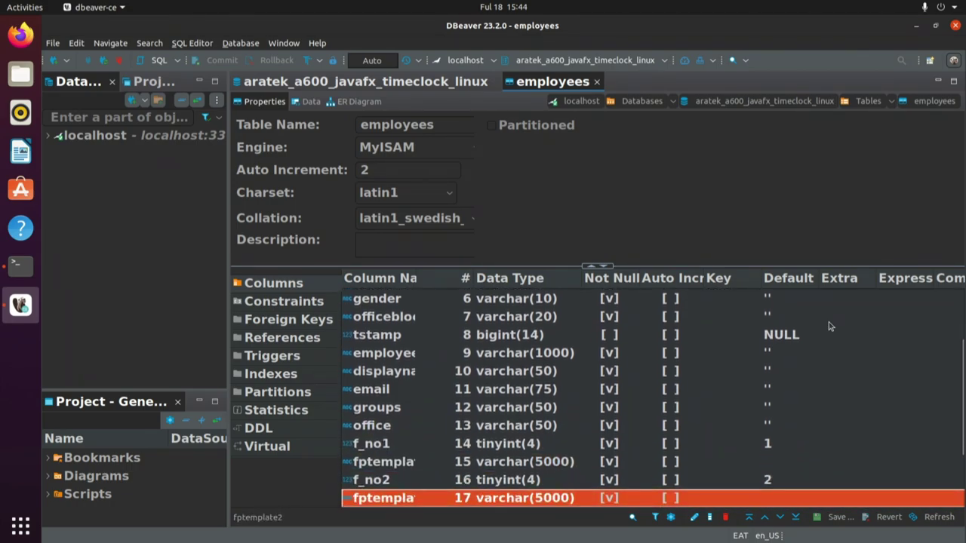
pyautogui.press('Down')
pyautogui.press('Down')
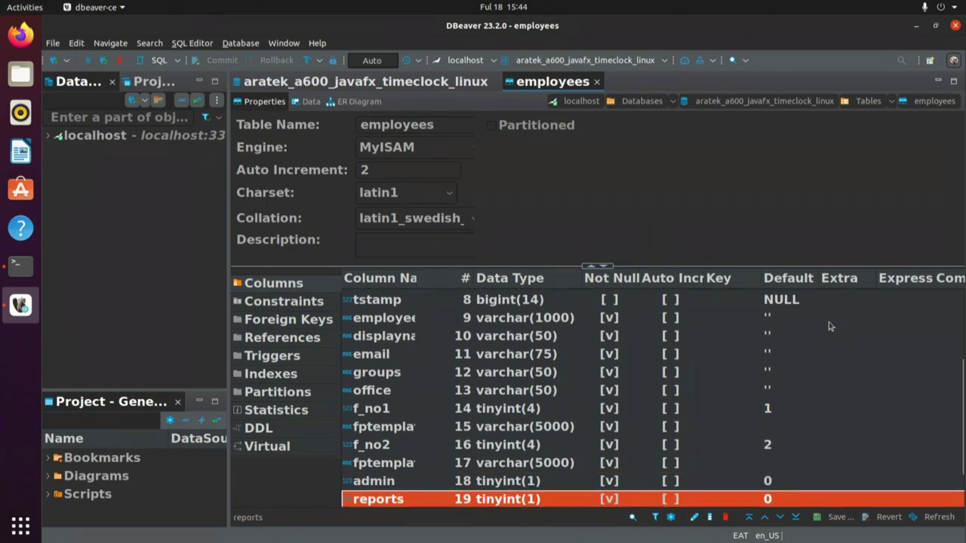
pyautogui.press('Down')
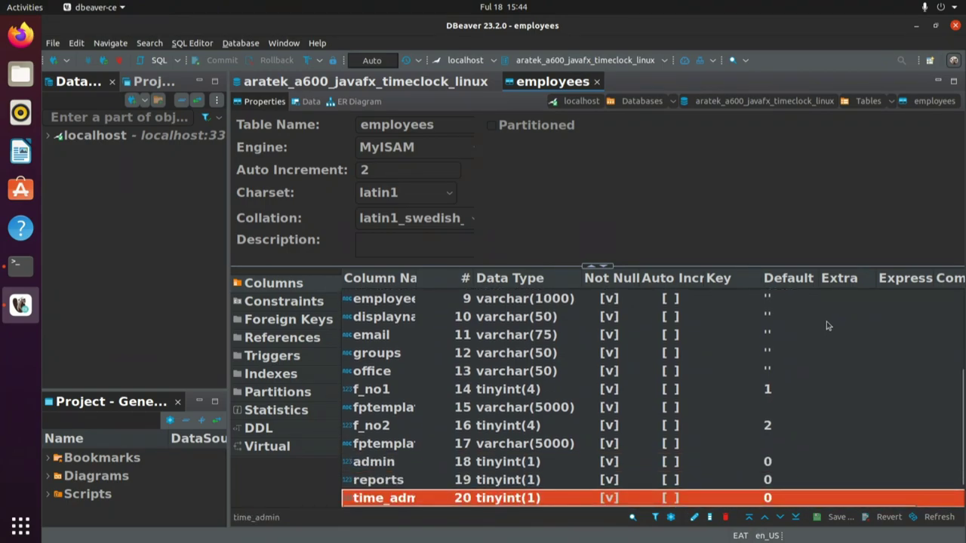
pyautogui.press('Down')
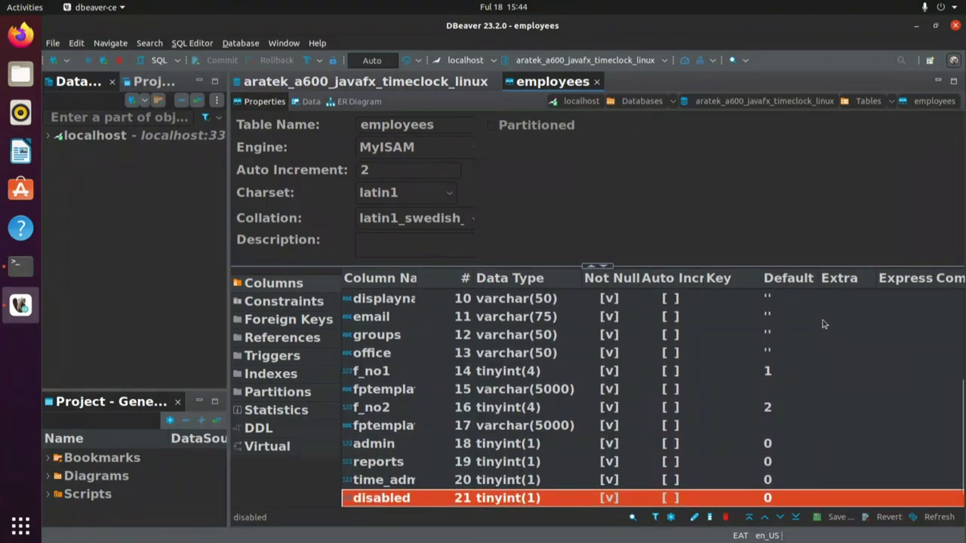
pyautogui.press('Down')
pyautogui.scroll(1, 425, 397)
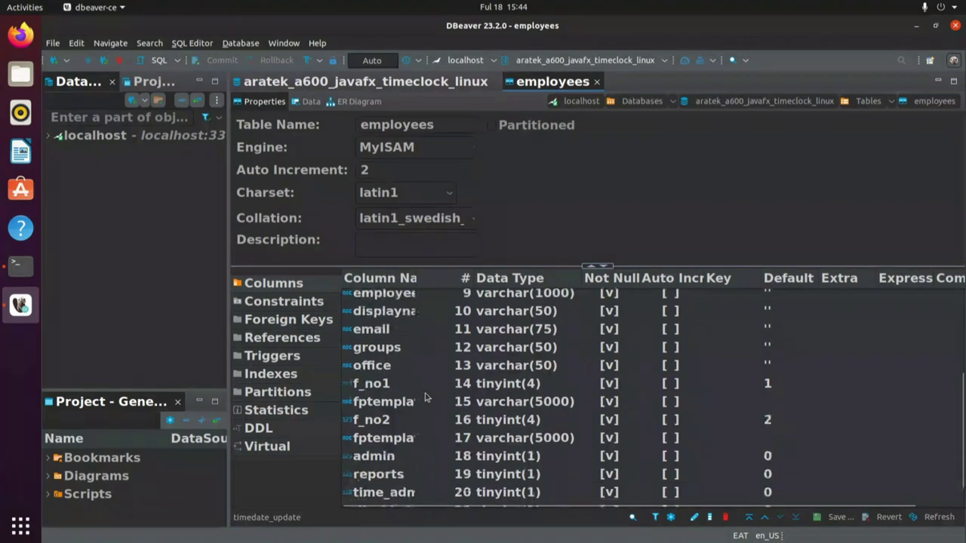
pyautogui.scroll(3, 425, 397)
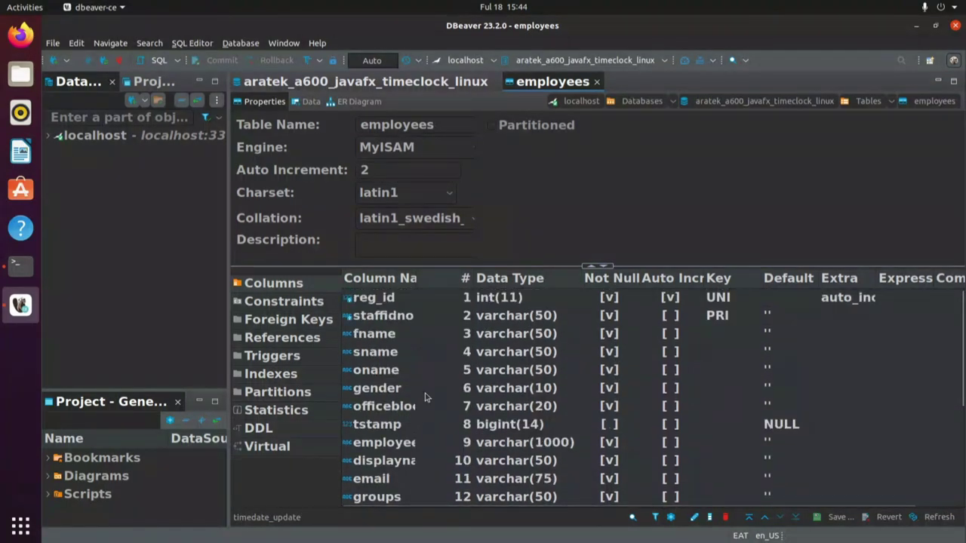
pyautogui.click(382, 300)
pyautogui.click(306, 102)
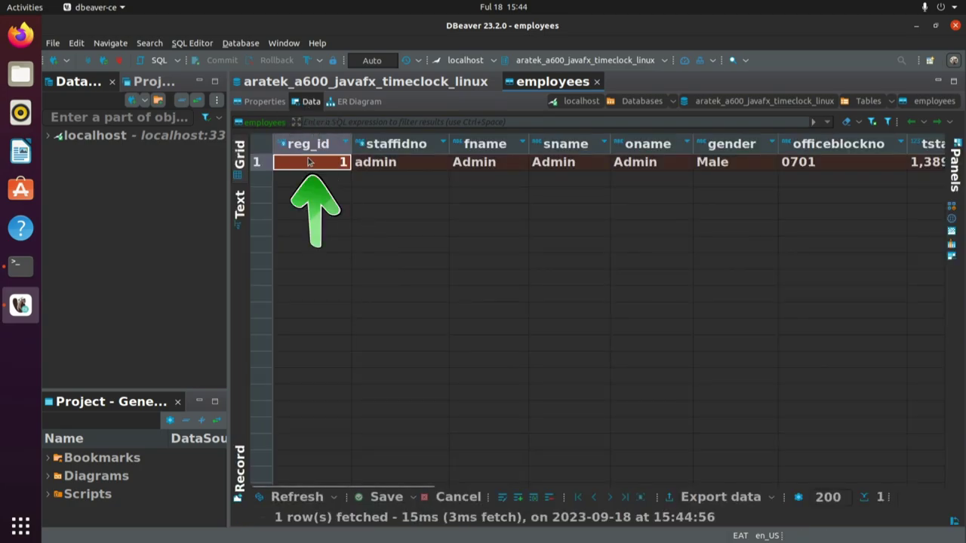
pyautogui.click(386, 162)
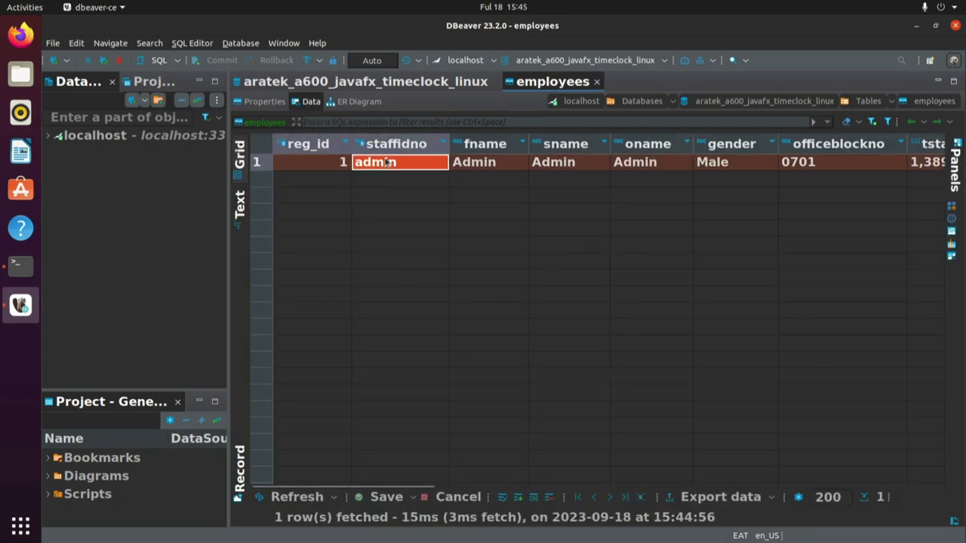
pyautogui.click(485, 169)
pyautogui.click(548, 169)
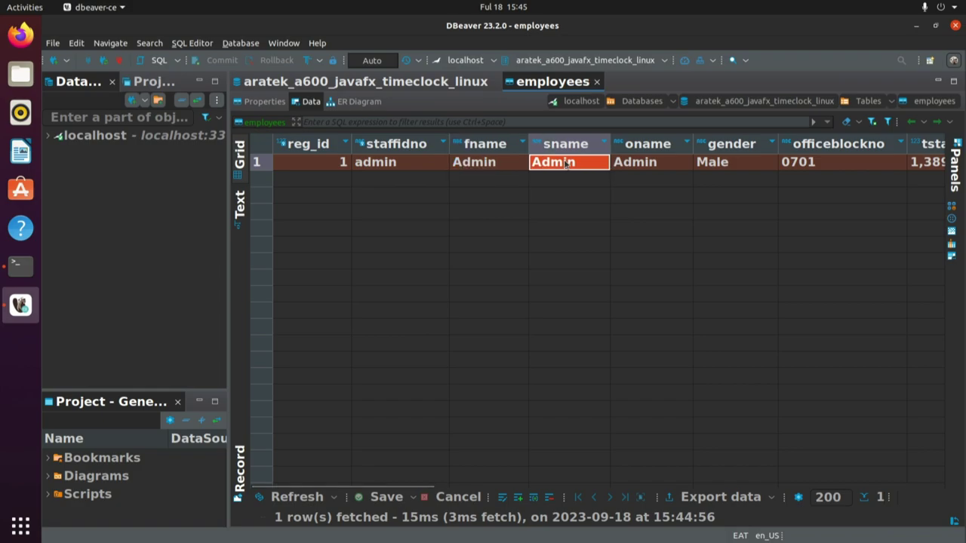
pyautogui.click(641, 166)
pyautogui.click(712, 171)
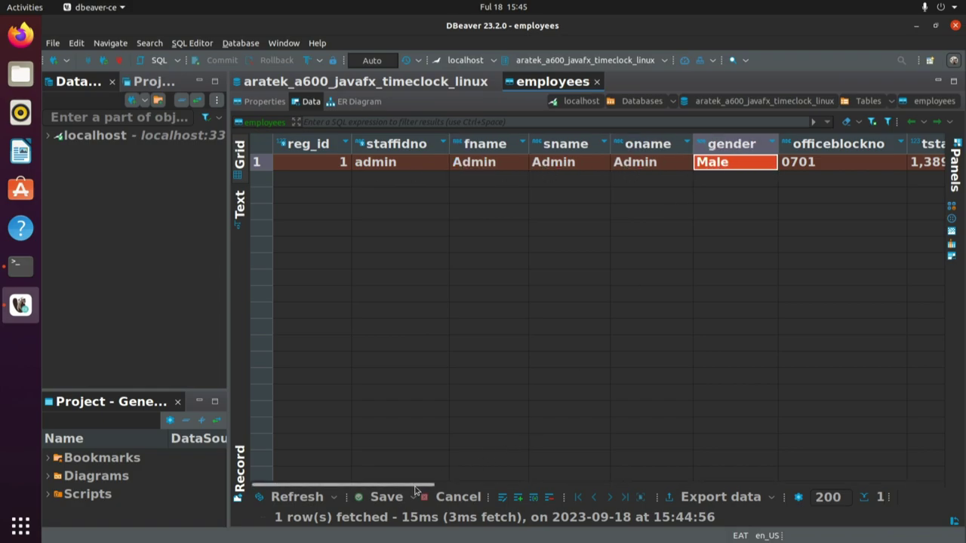
pyautogui.click(825, 160)
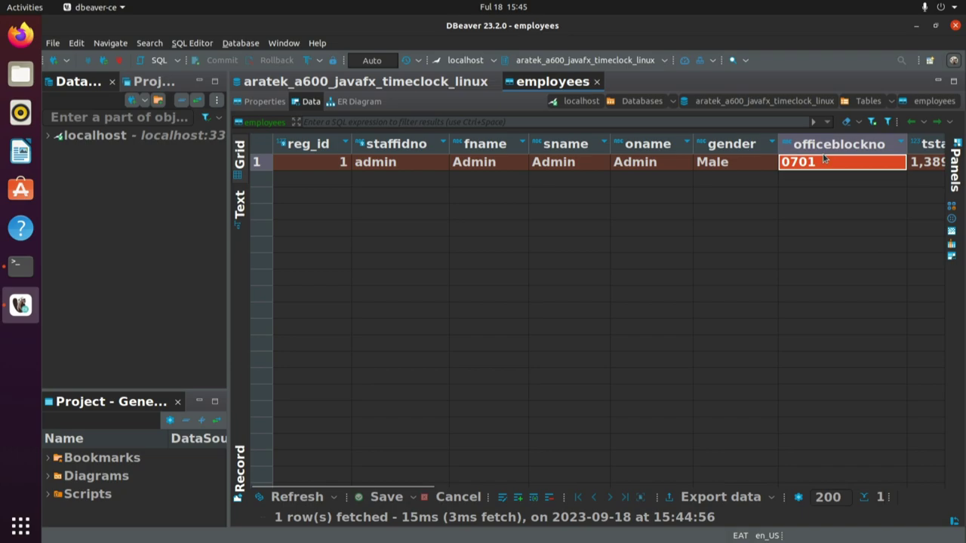
pyautogui.moveTo(420, 486); pyautogui.dragTo(562, 487)
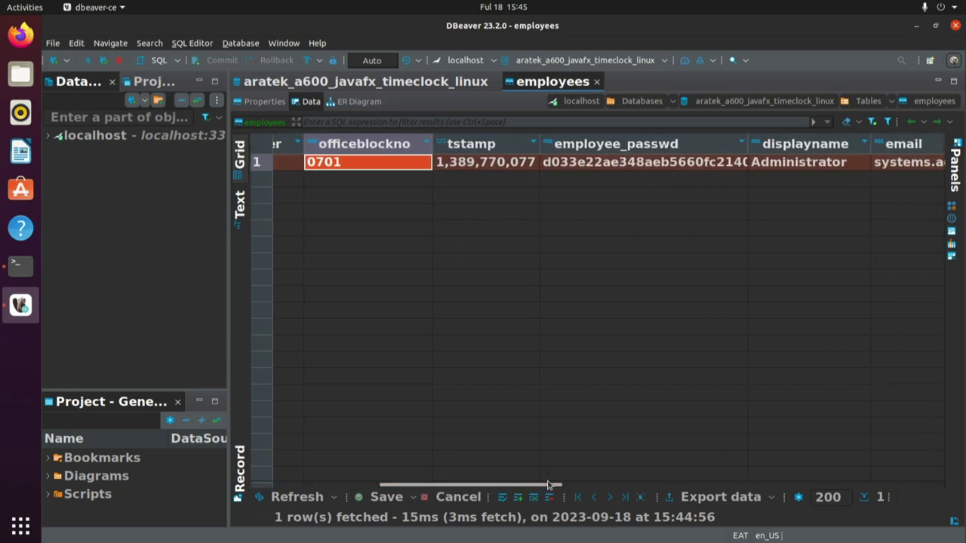
pyautogui.click(492, 162)
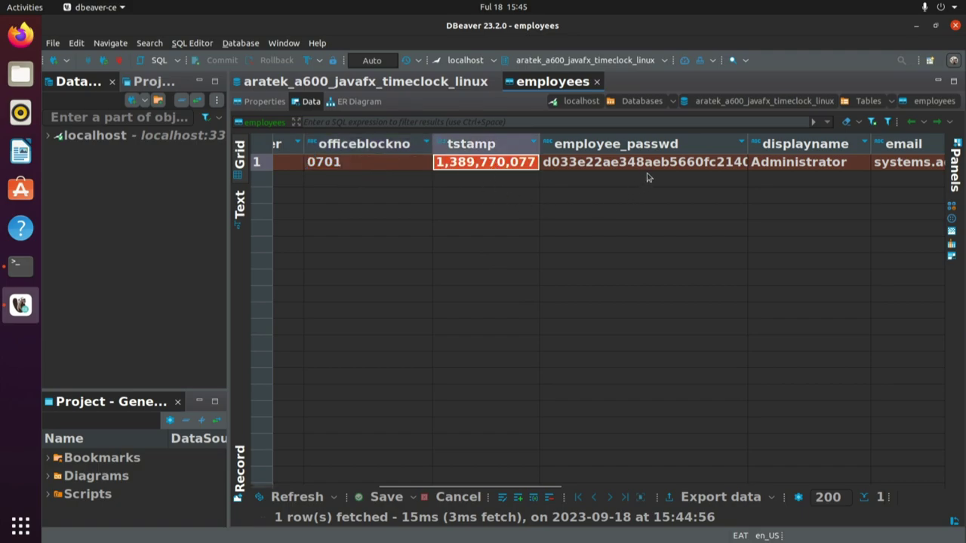
pyautogui.click(686, 163)
pyautogui.click(796, 165)
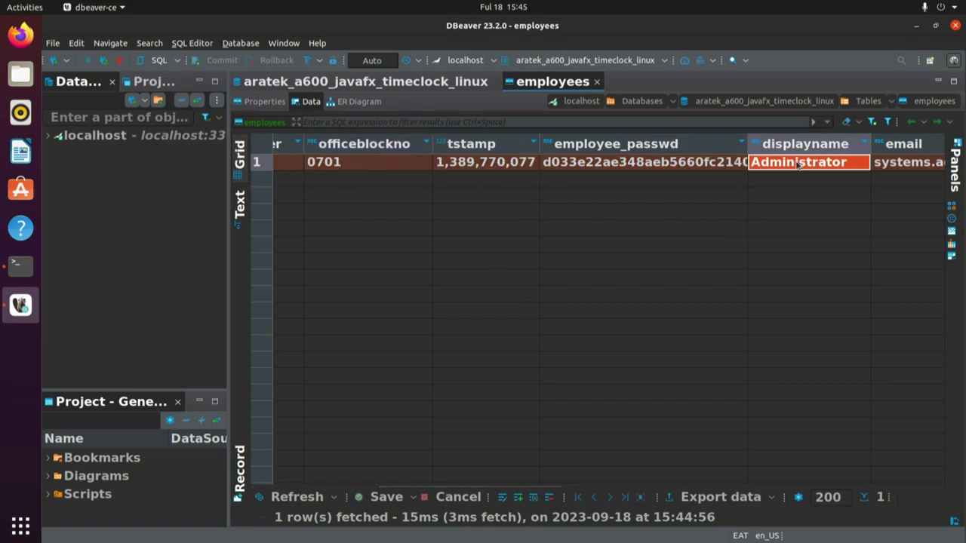
pyautogui.moveTo(525, 488); pyautogui.dragTo(646, 488)
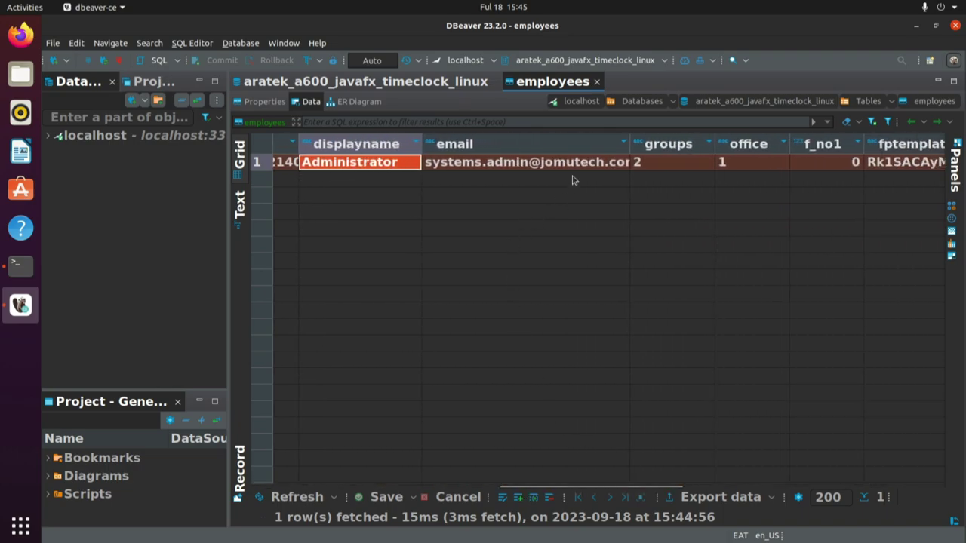
pyautogui.click(582, 163)
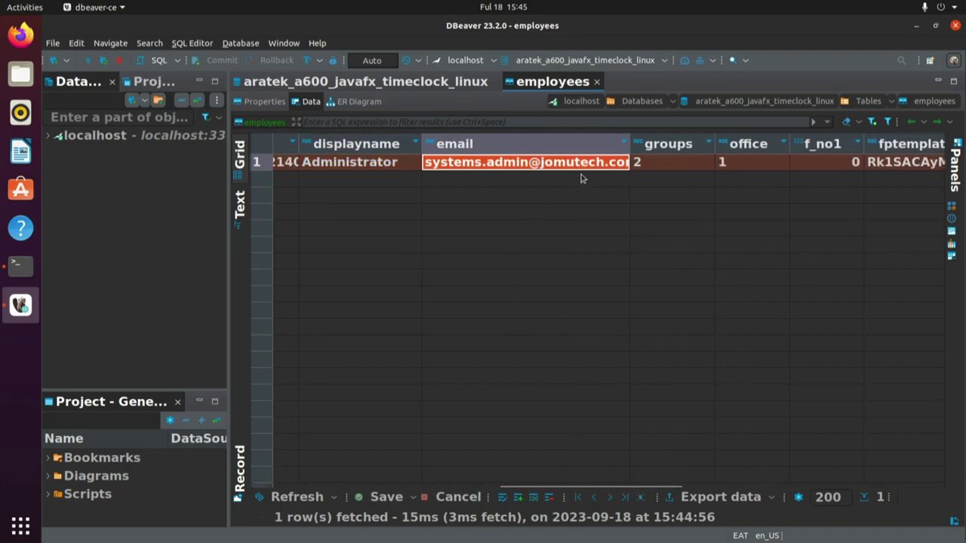
pyautogui.click(674, 165)
pyautogui.click(760, 162)
pyautogui.click(820, 165)
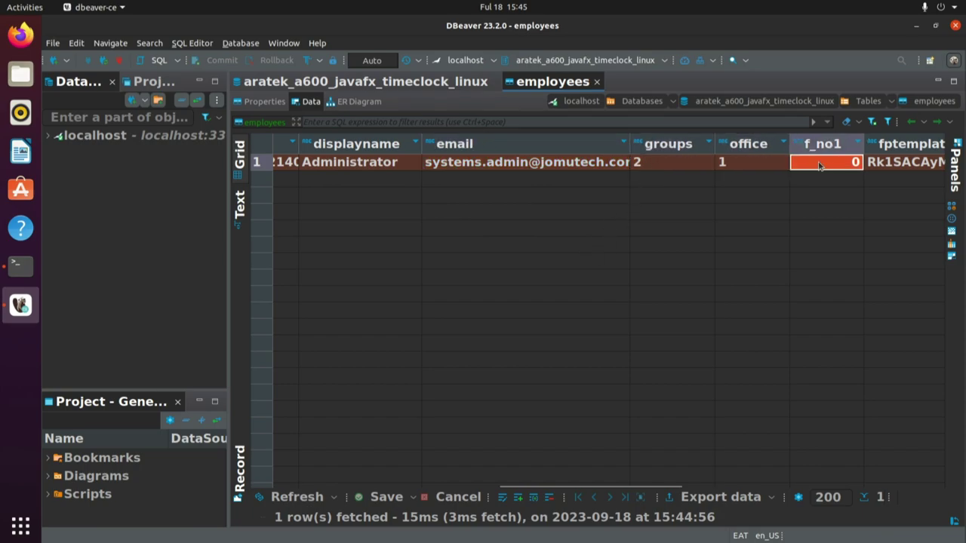
pyautogui.moveTo(679, 489); pyautogui.dragTo(808, 486)
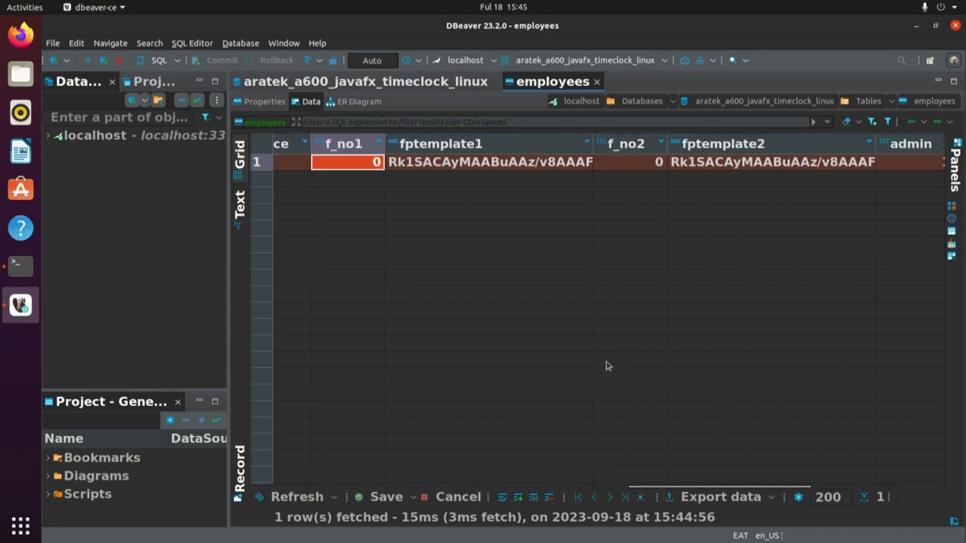
pyautogui.click(572, 163)
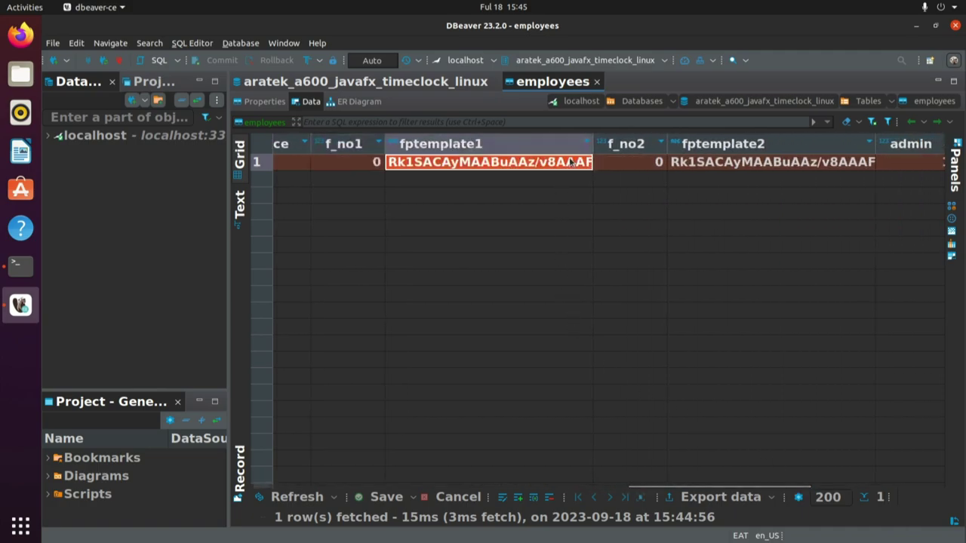
pyautogui.click(632, 166)
pyautogui.click(777, 163)
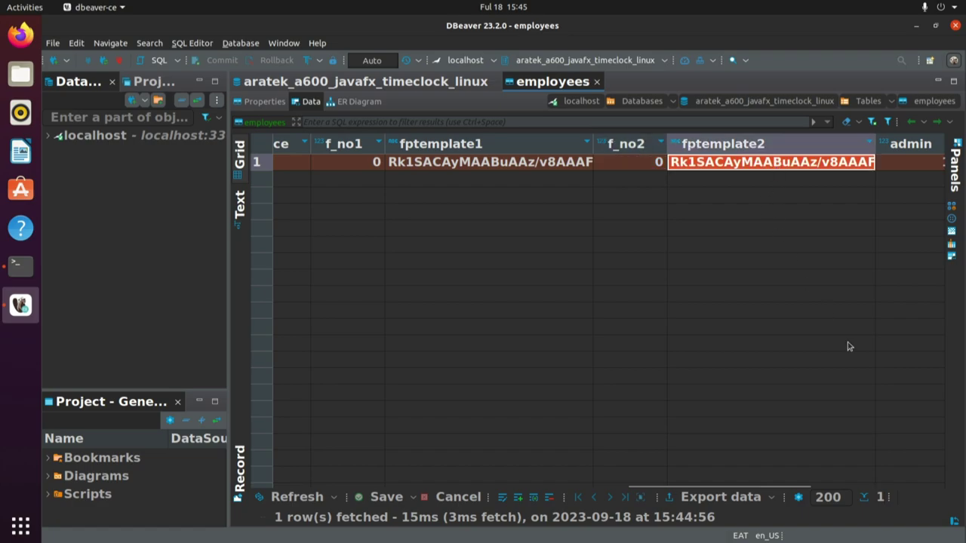
pyautogui.moveTo(797, 485); pyautogui.dragTo(918, 490)
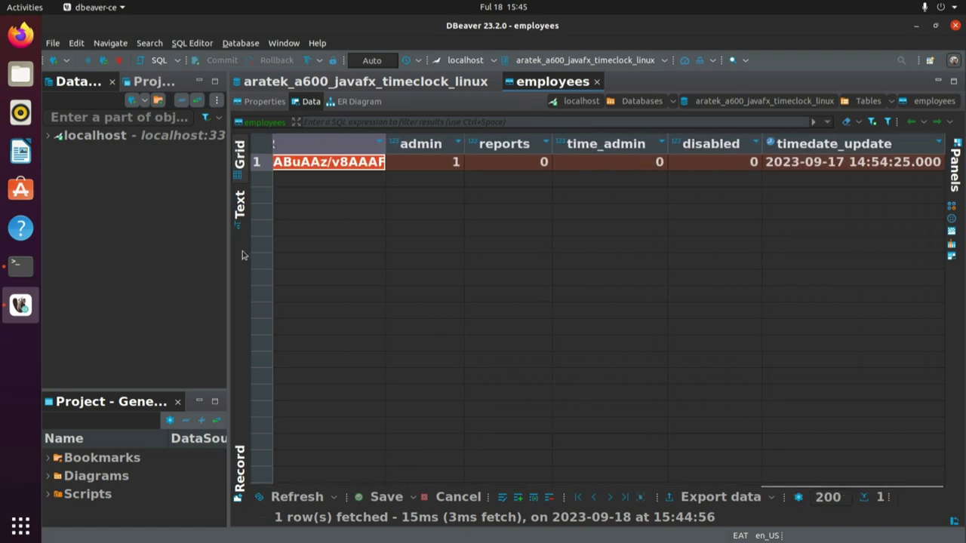
pyautogui.click(431, 167)
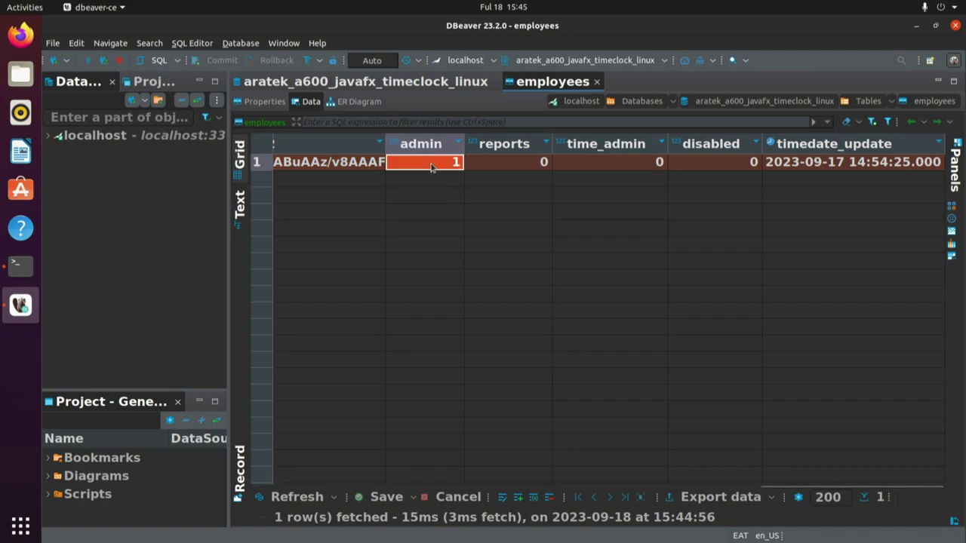
pyautogui.click(513, 163)
pyautogui.click(621, 164)
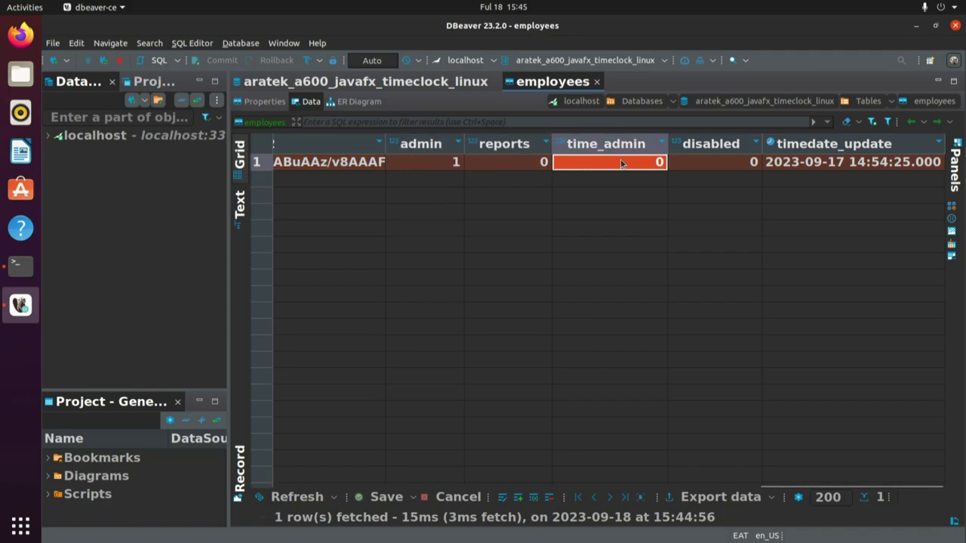
pyautogui.click(720, 161)
pyautogui.click(824, 166)
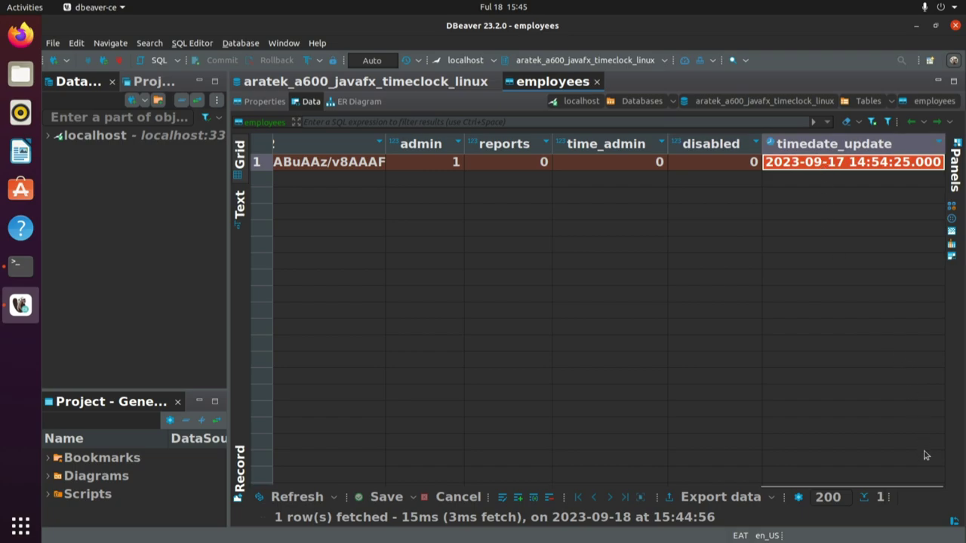
pyautogui.moveTo(933, 488); pyautogui.dragTo(385, 502)
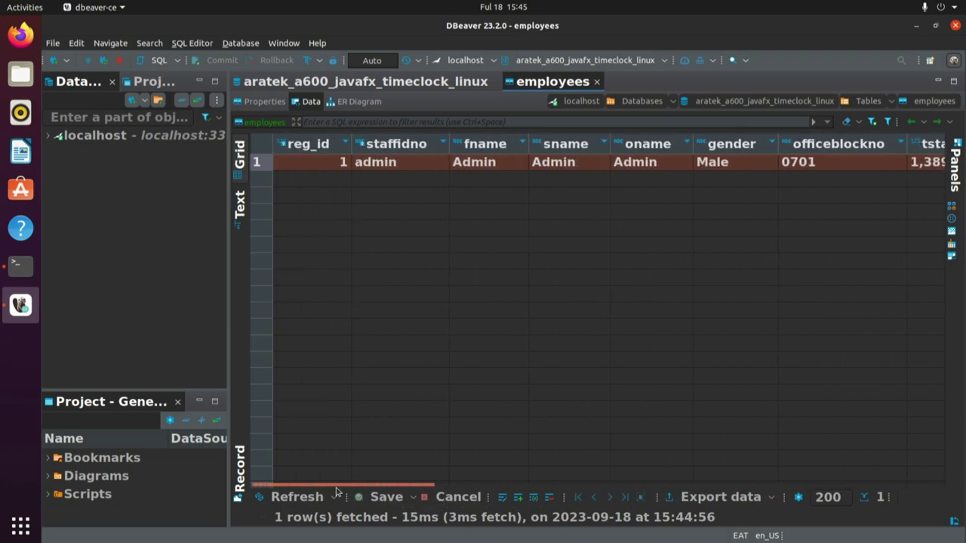
pyautogui.click(309, 163)
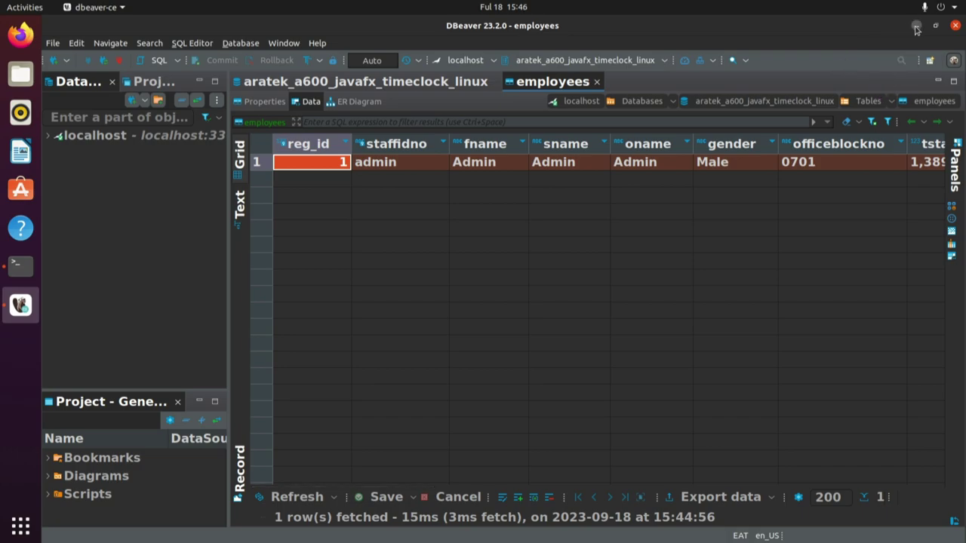
# - Minimize DBeaver and the terminal, then launch Apache NetBeans from the application grid
pyautogui.click(916, 28)
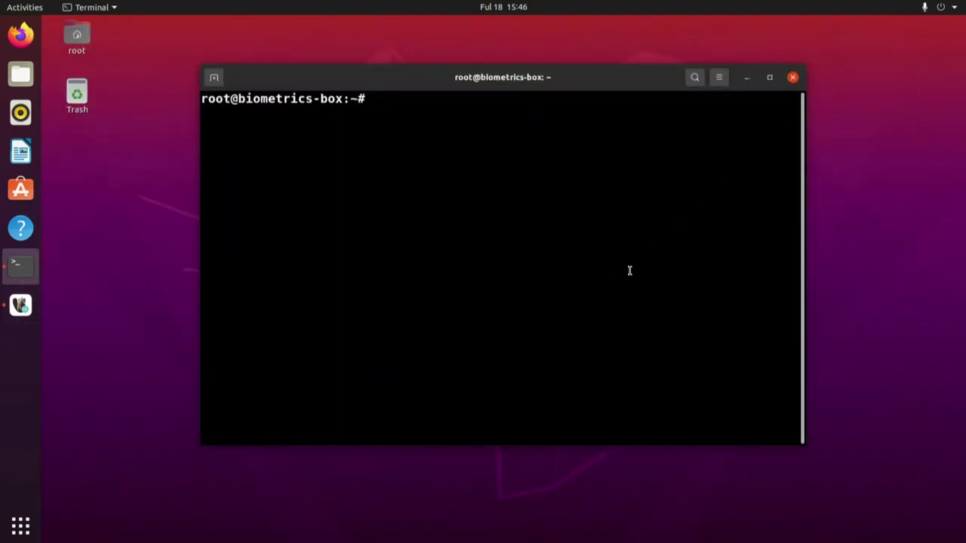
pyautogui.click(747, 78)
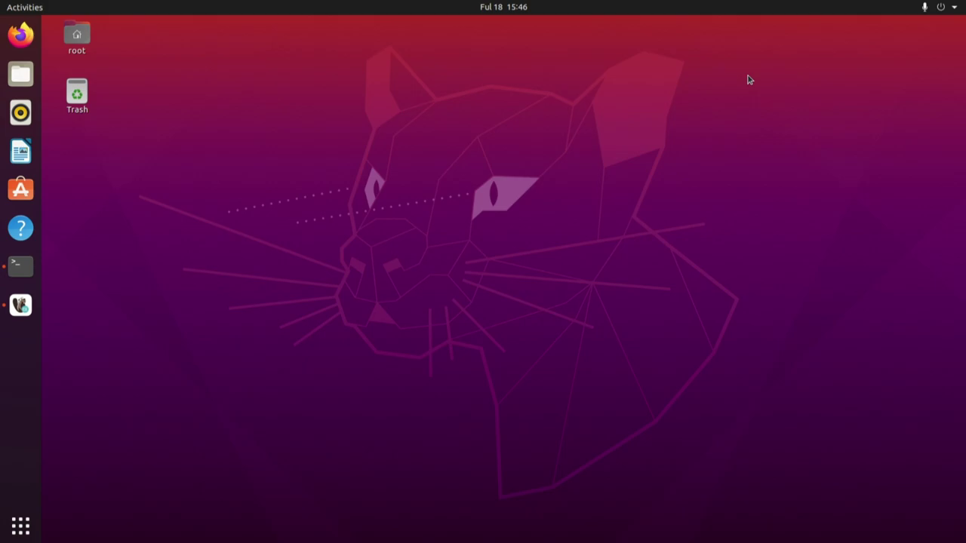
pyautogui.click(21, 526)
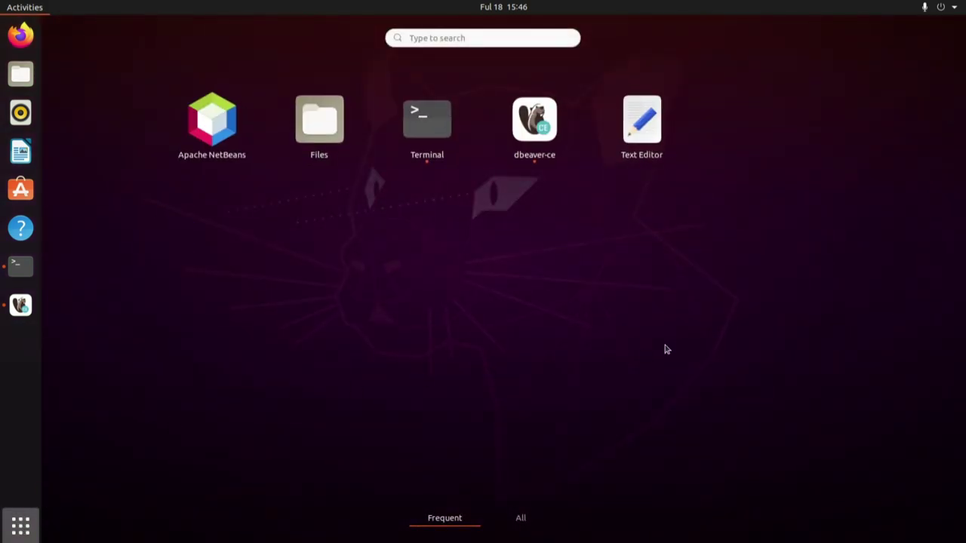
pyautogui.click(214, 123)
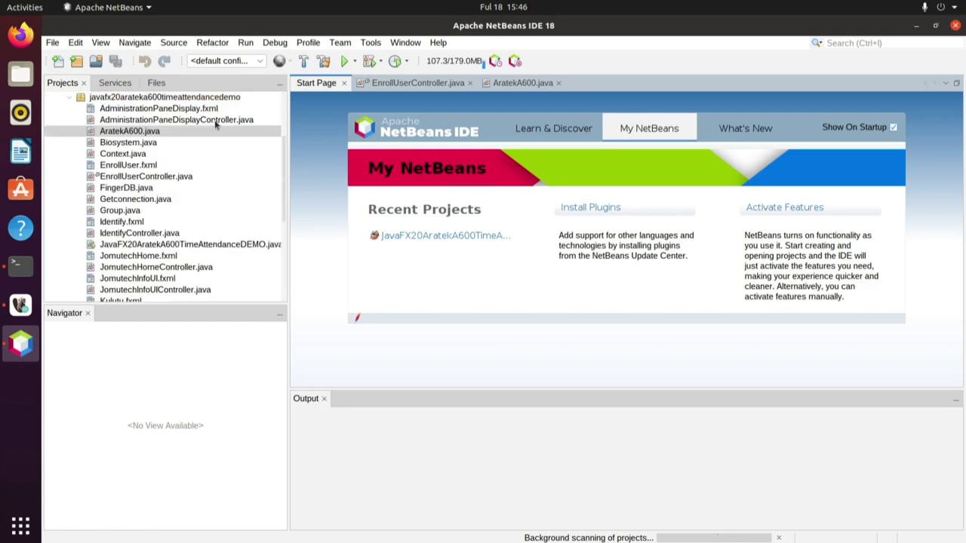
pyautogui.click(370, 43)
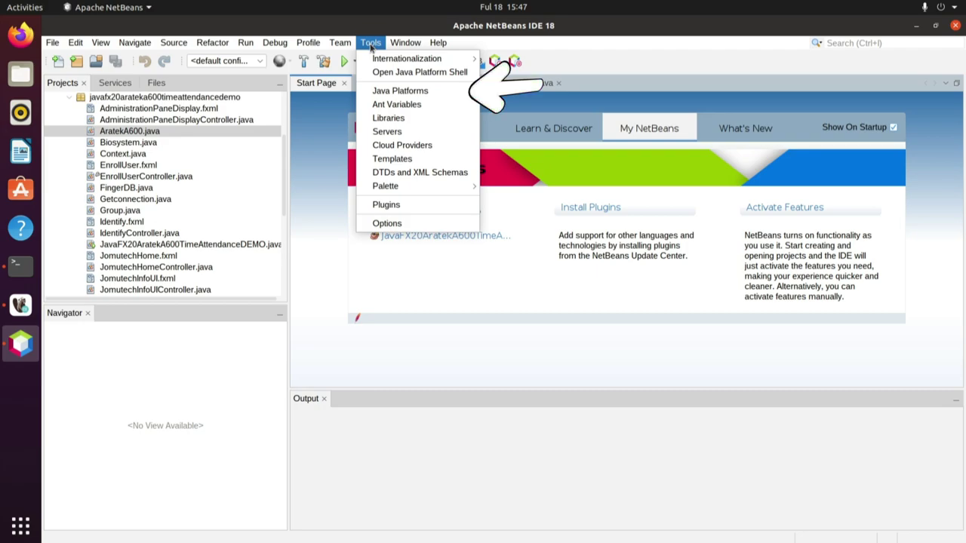
pyautogui.click(385, 94)
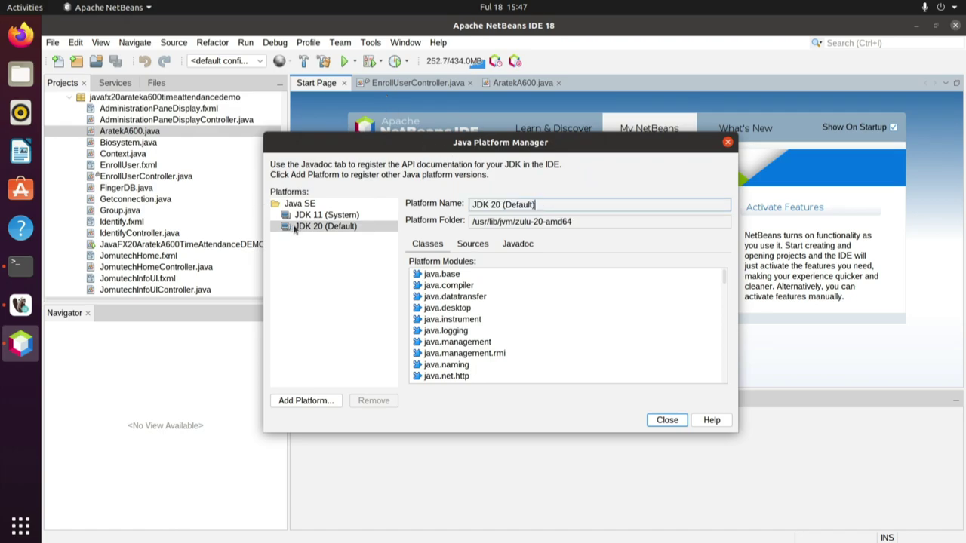
pyautogui.press('Tab')
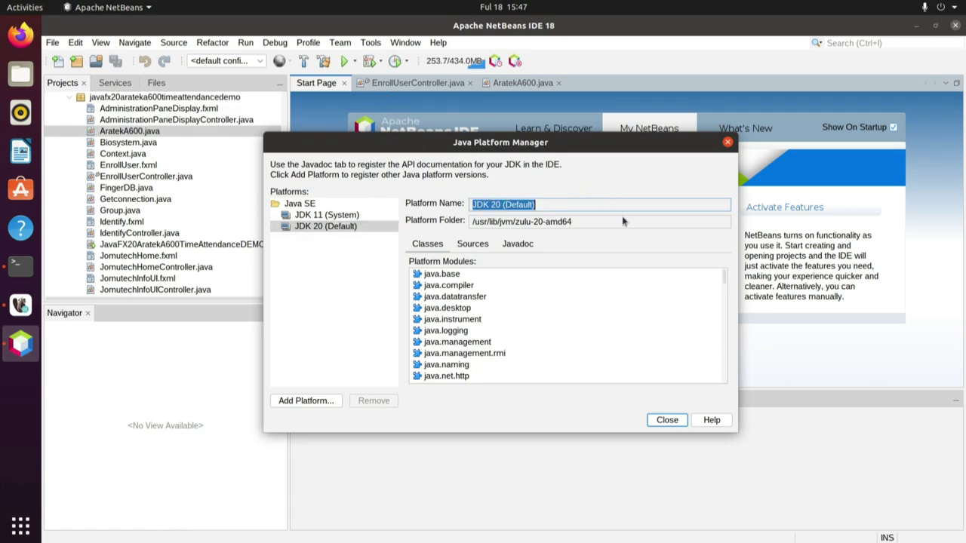
pyautogui.click(664, 420)
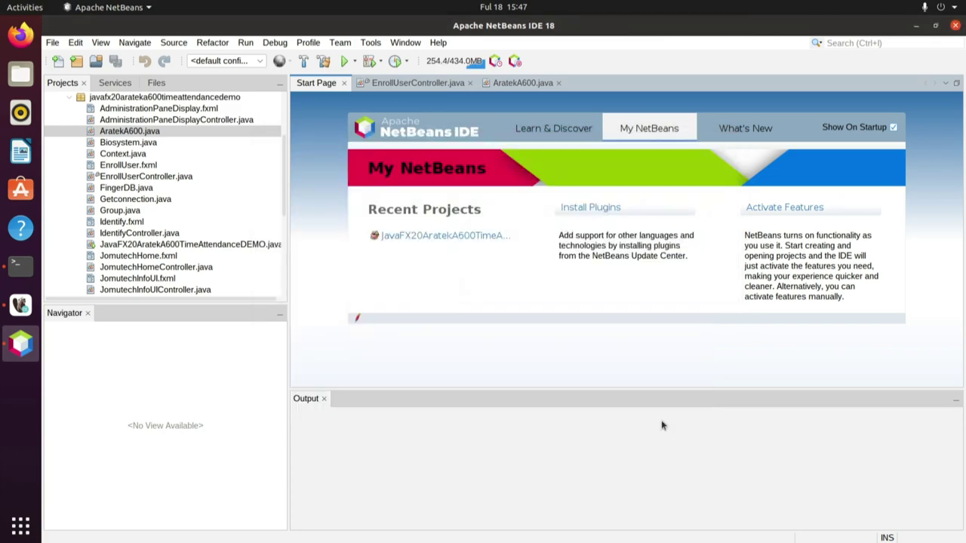
pyautogui.click(440, 43)
pyautogui.click(456, 166)
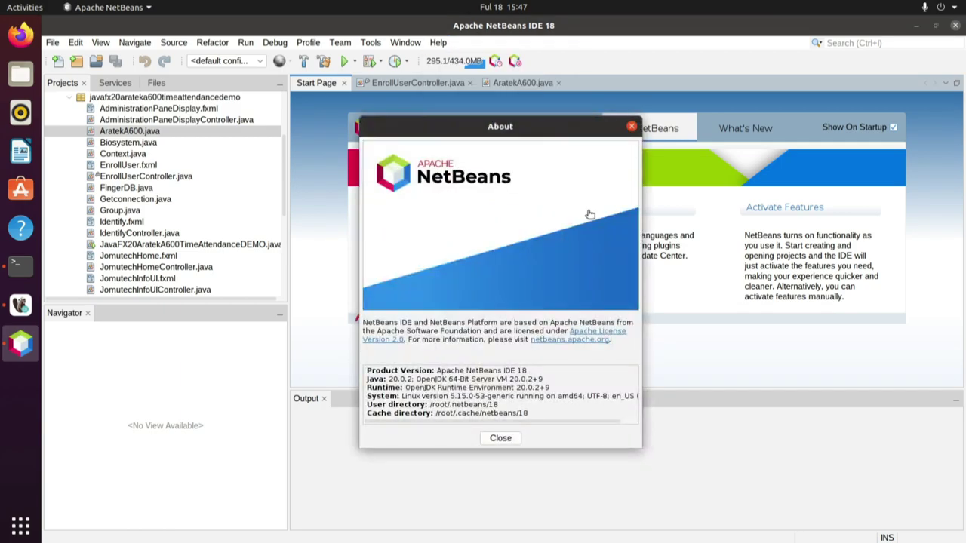
pyautogui.moveTo(367, 371); pyautogui.dragTo(526, 370)
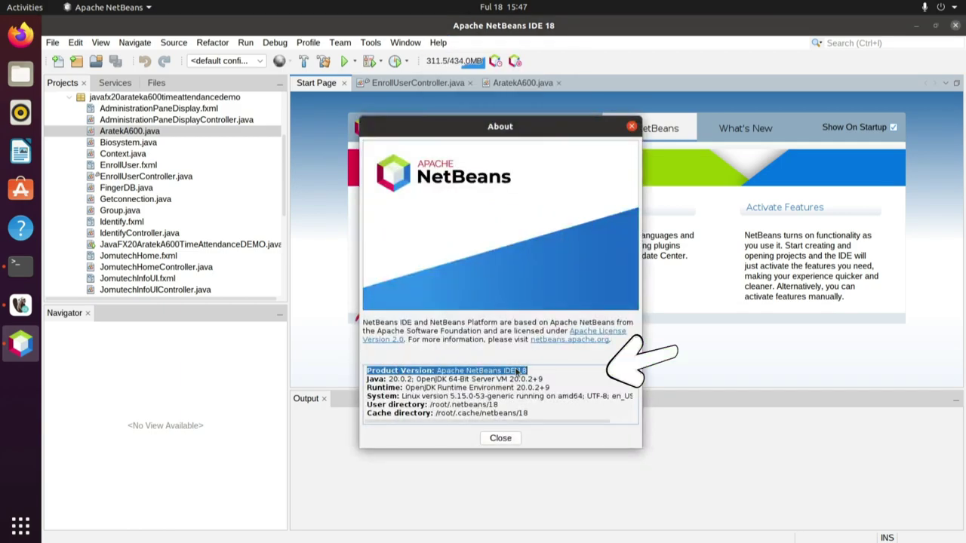
pyautogui.tripleClick(437, 382)
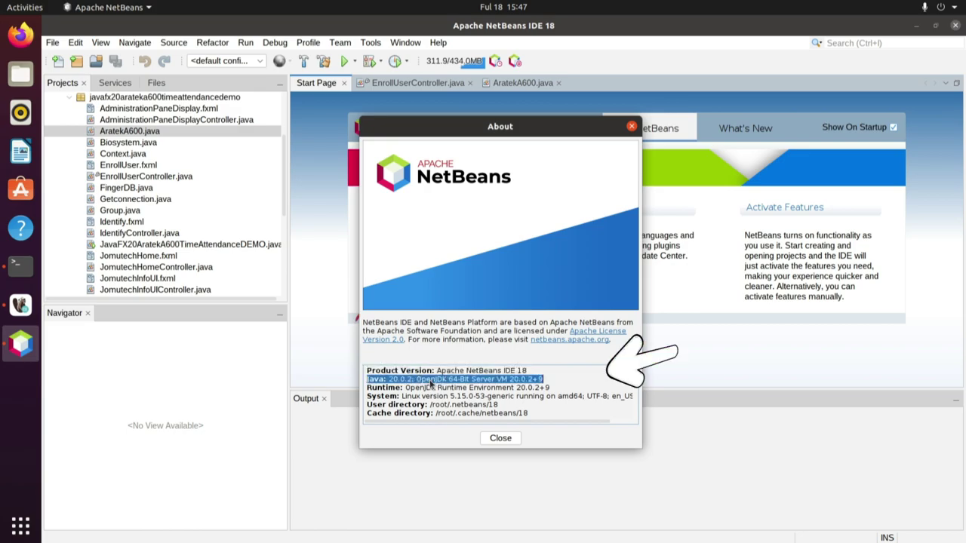
pyautogui.tripleClick(424, 388)
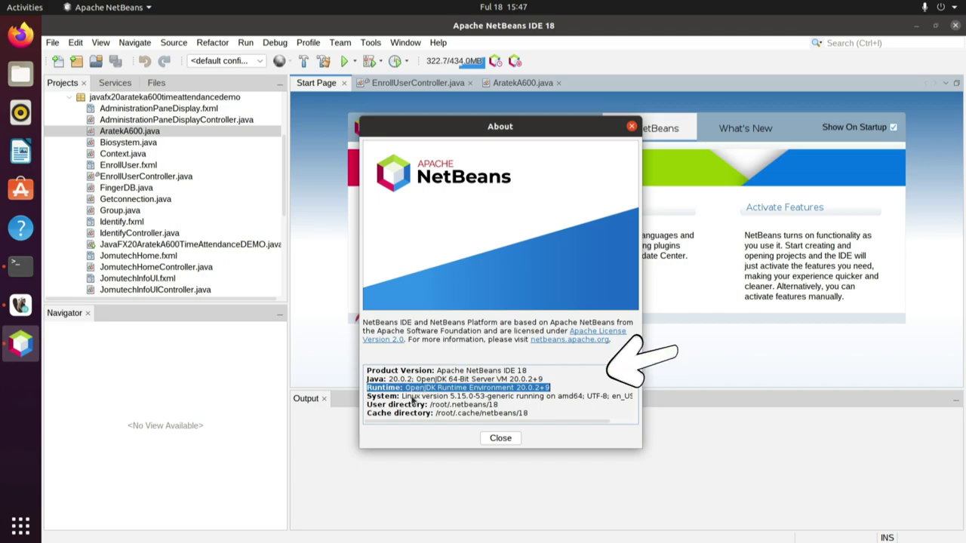
pyautogui.tripleClick(416, 398)
pyautogui.click(377, 408)
pyautogui.tripleClick(377, 408)
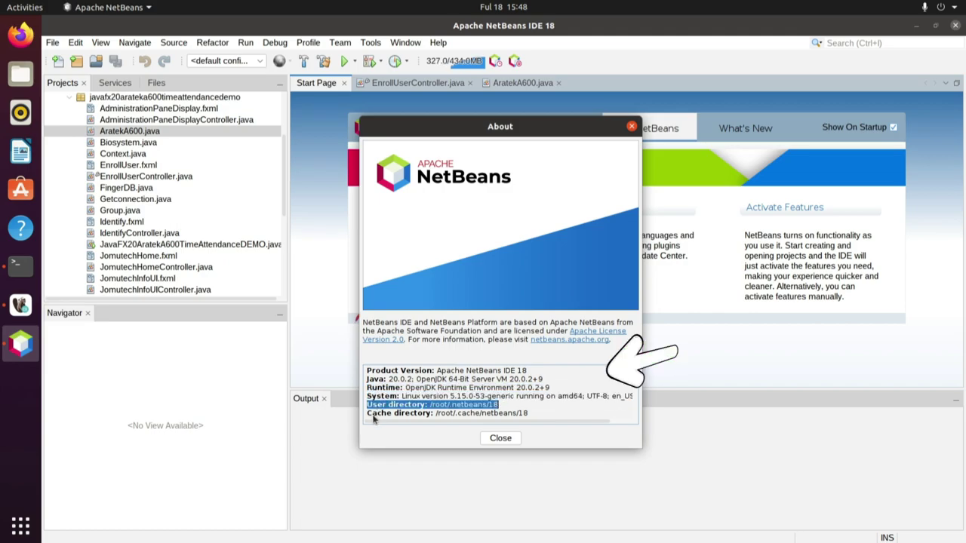
pyautogui.tripleClick(374, 415)
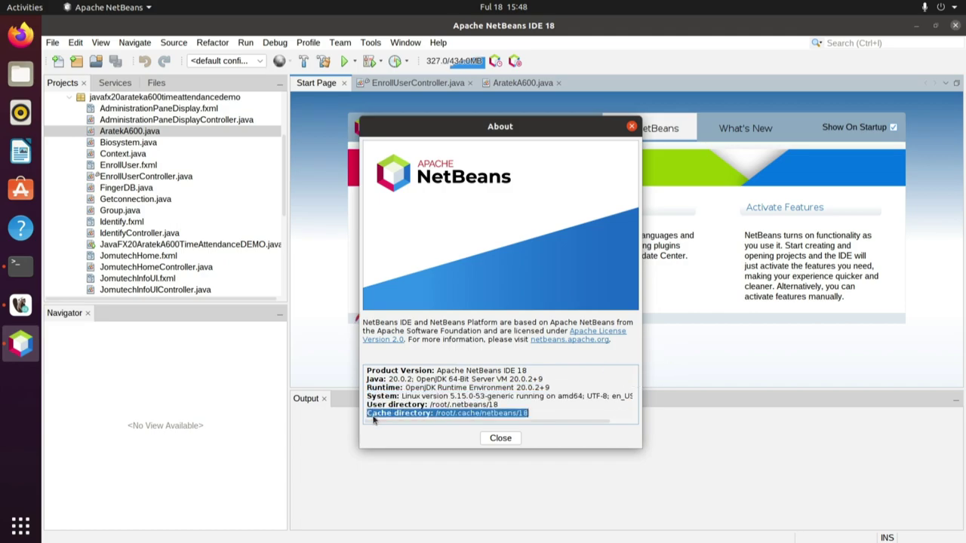
pyautogui.click(494, 439)
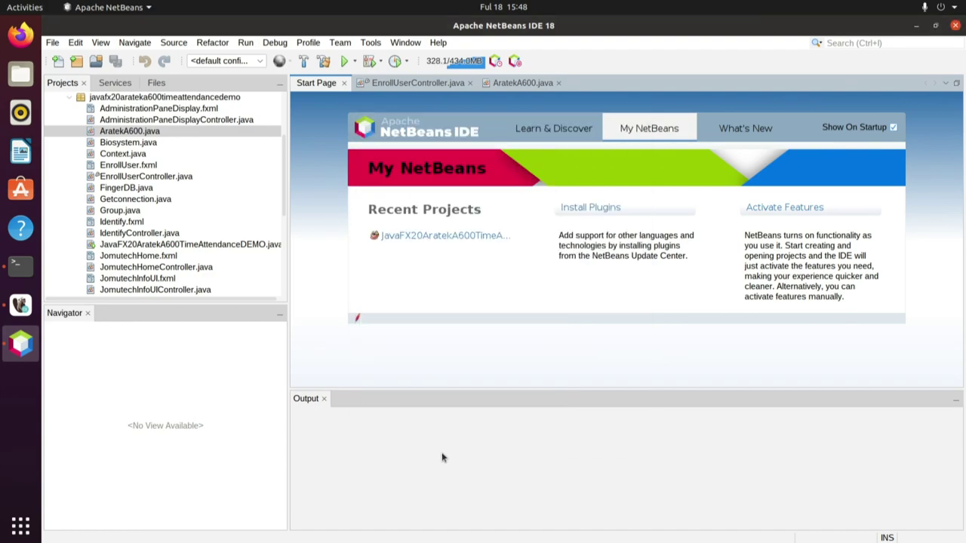
# - Select AratekA600.java in Projects, view EnrollUserController.java, then switch back to AratekA600.java
pyautogui.click(137, 133)
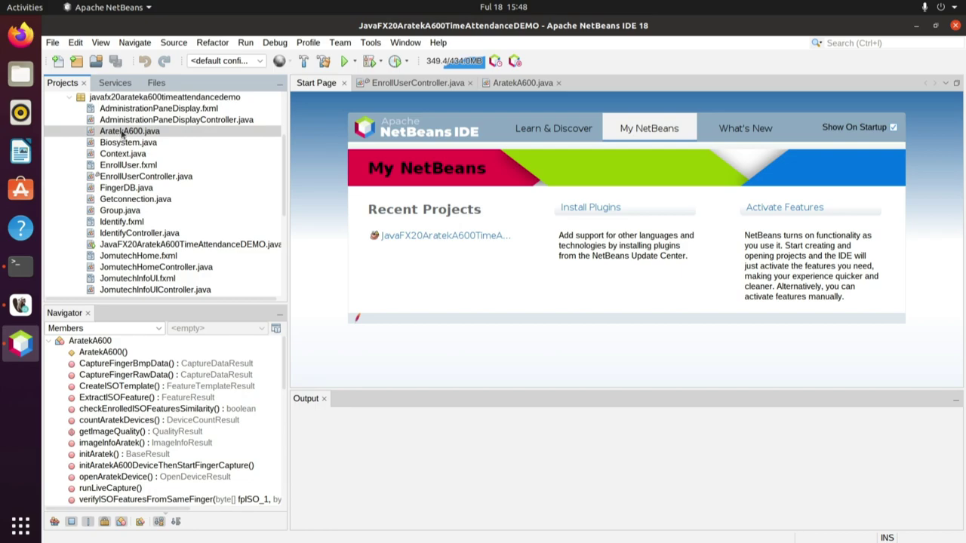
pyautogui.click(114, 134)
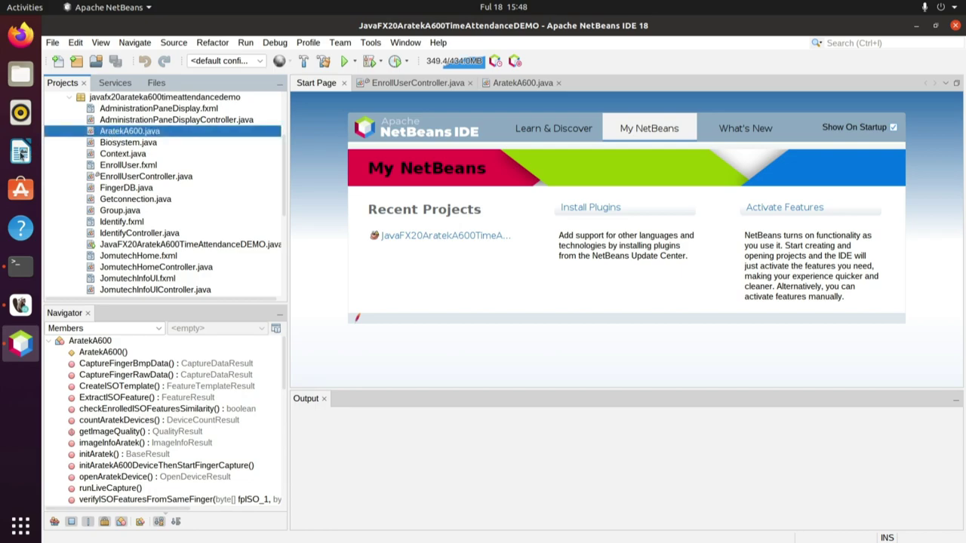
pyautogui.click(401, 85)
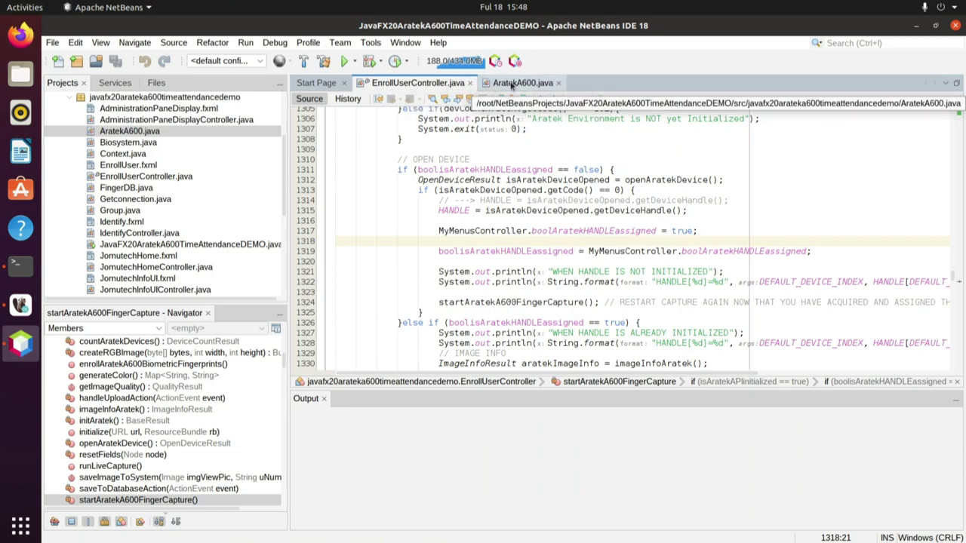
pyautogui.click(512, 86)
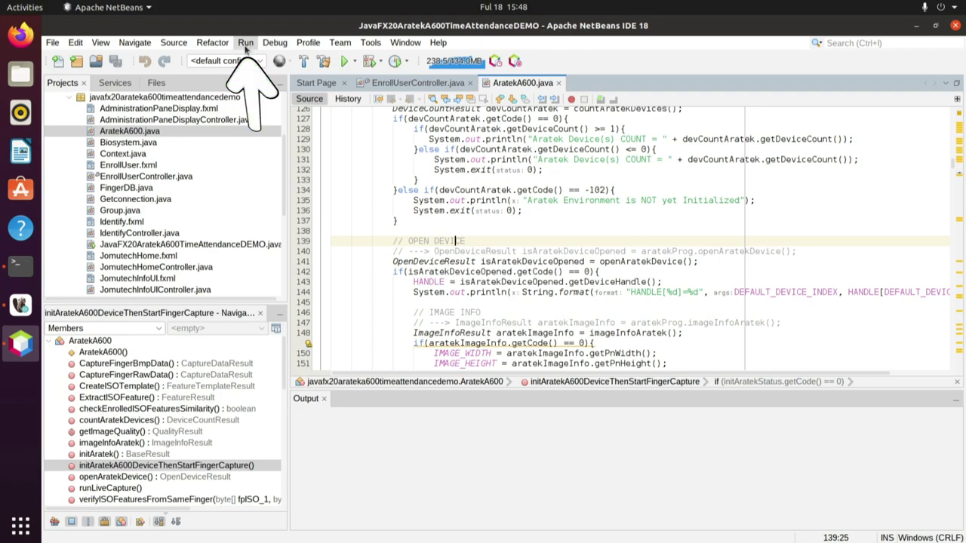
# - Clean and build JavaFX20AratekA600TimeAttendanceDEMO from the Run menu, then run the project
pyautogui.click(245, 43)
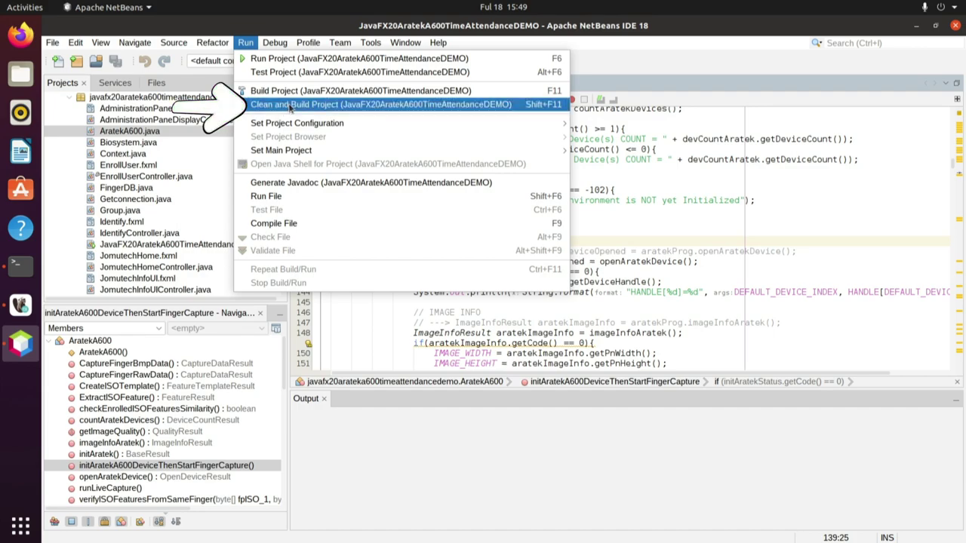
pyautogui.click(290, 105)
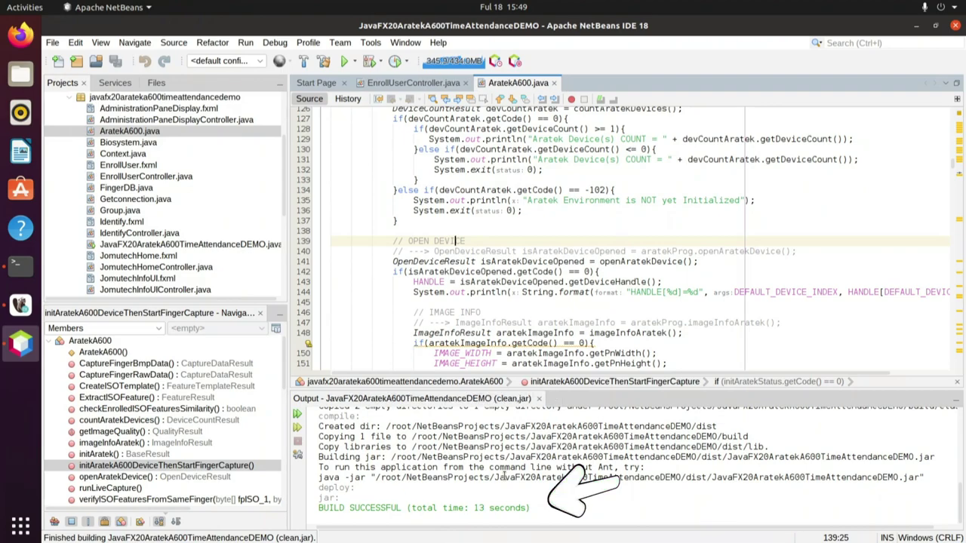
pyautogui.click(246, 42)
pyautogui.click(273, 60)
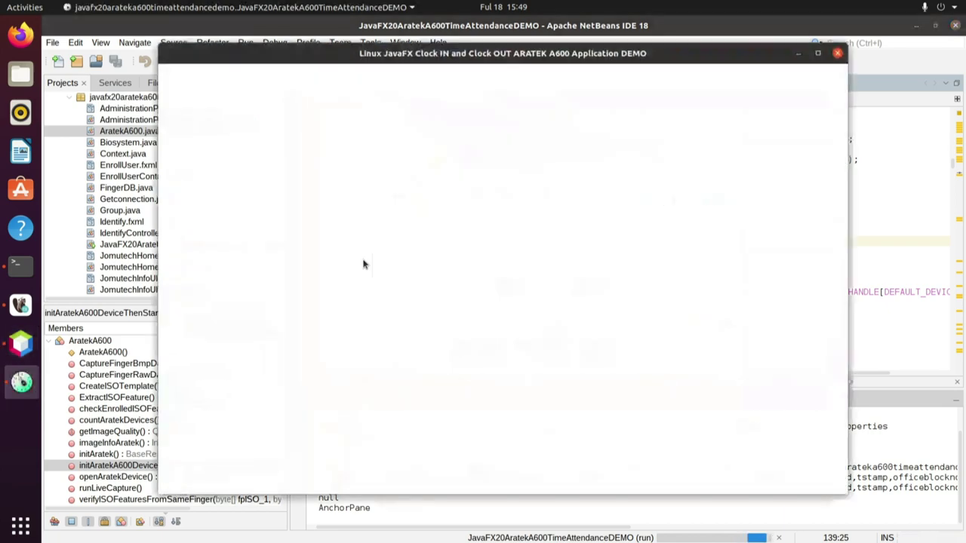
# - Minimize NetBeans and log into the ARATEK A600 demo as admin with the account password
pyautogui.write('admin')
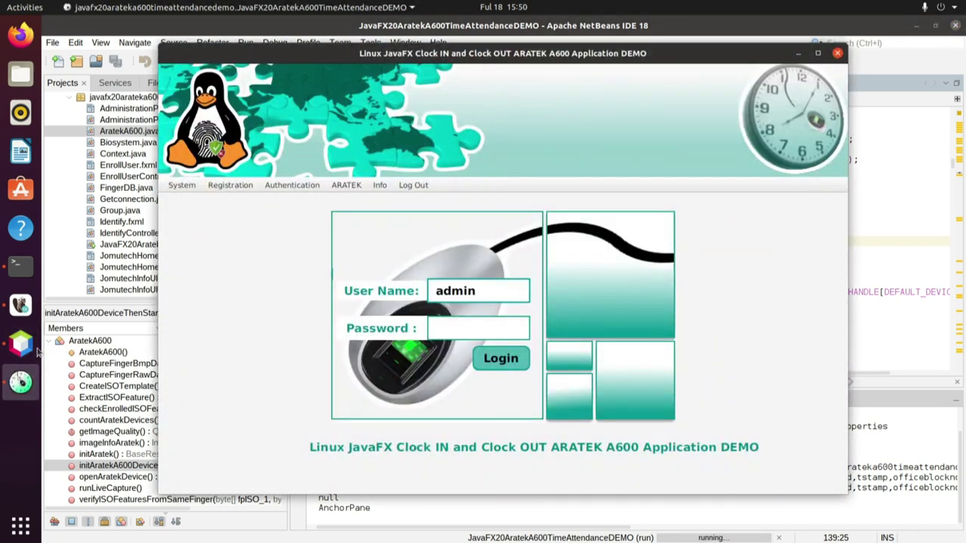
pyautogui.click(29, 344)
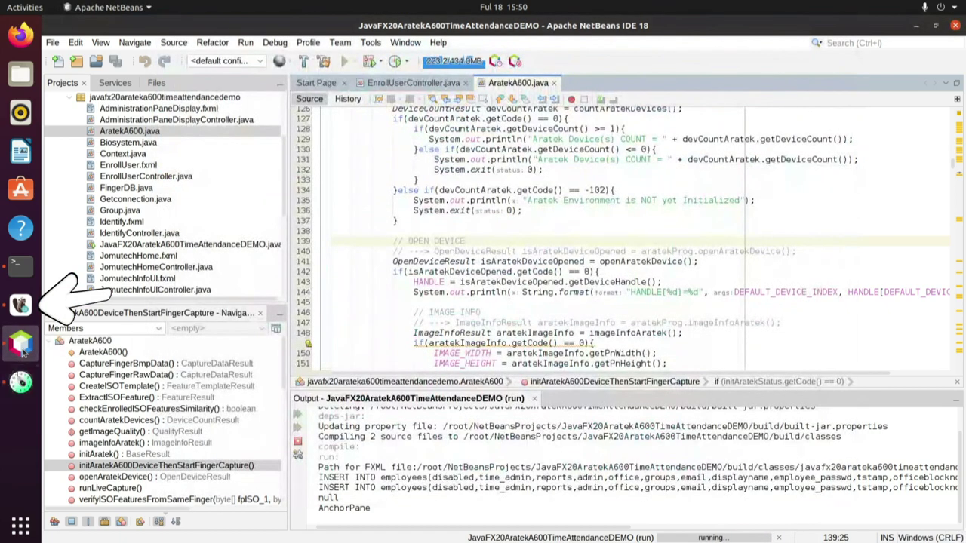
pyautogui.click(915, 27)
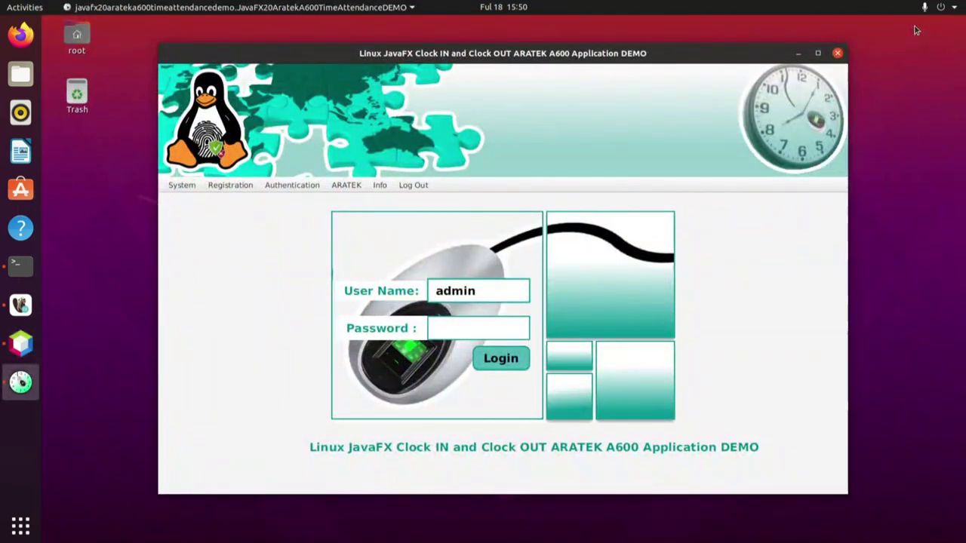
pyautogui.press('Tab')
pyautogui.write('admin1234')
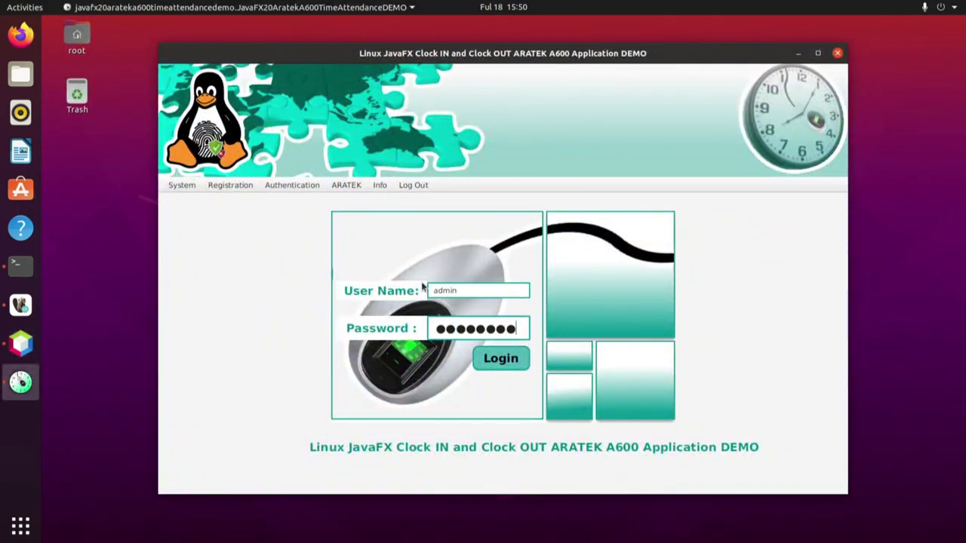
pyautogui.write('5')
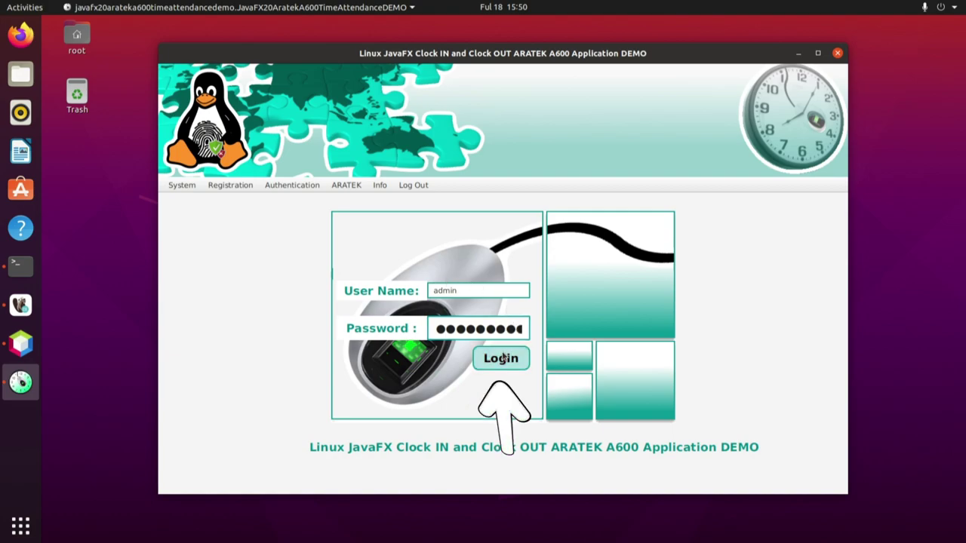
pyautogui.click(501, 359)
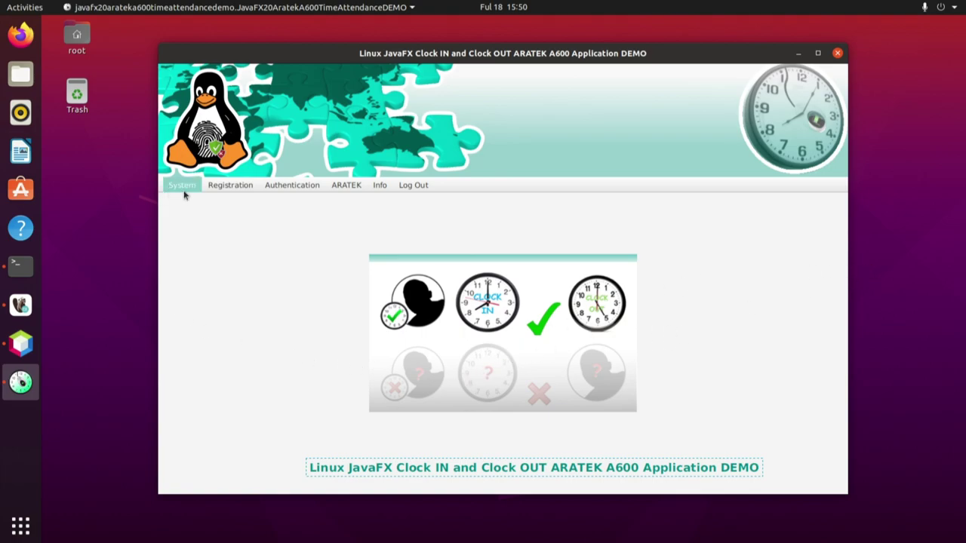
# - Open the Fingerprint Enrollment form and look over the name, gender, employment date and staff ID fields
pyautogui.click(230, 190)
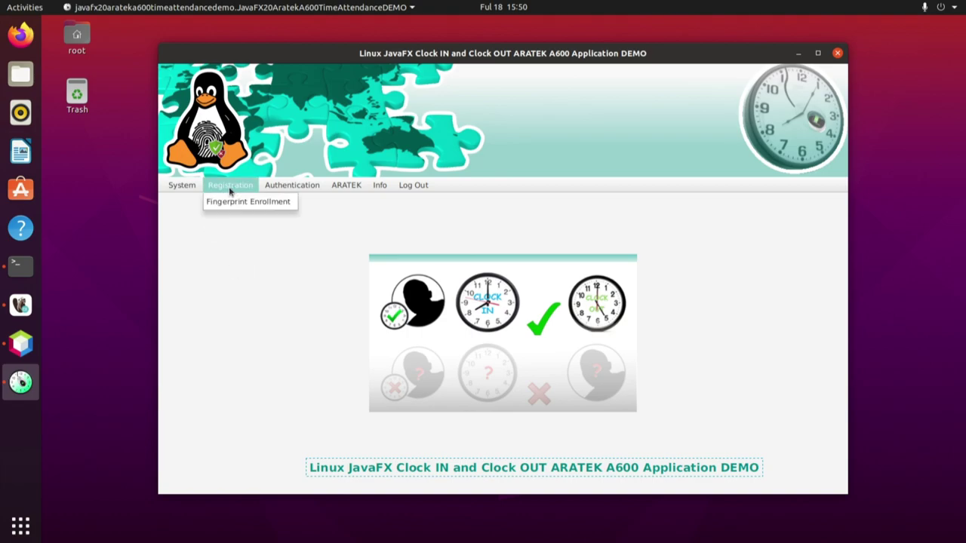
pyautogui.click(231, 202)
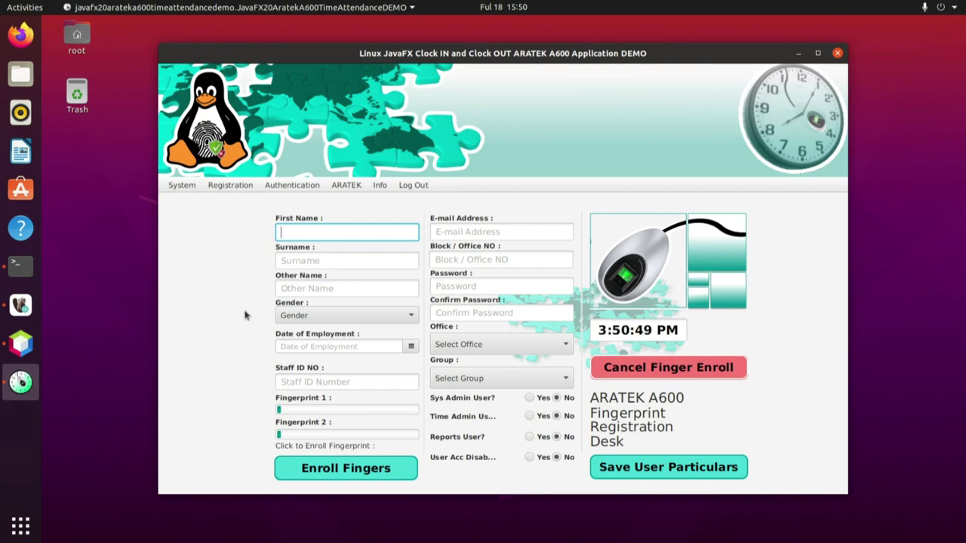
pyautogui.click(318, 261)
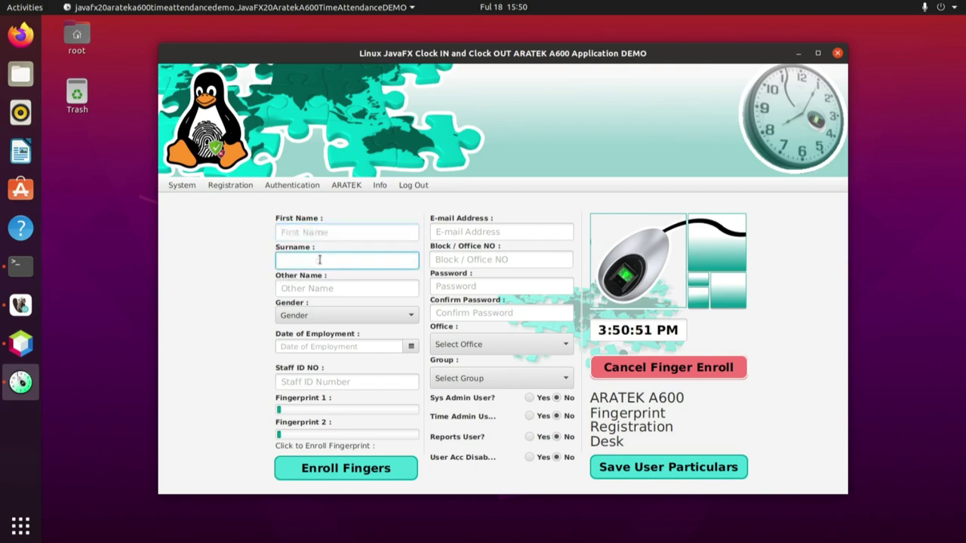
pyautogui.click(313, 288)
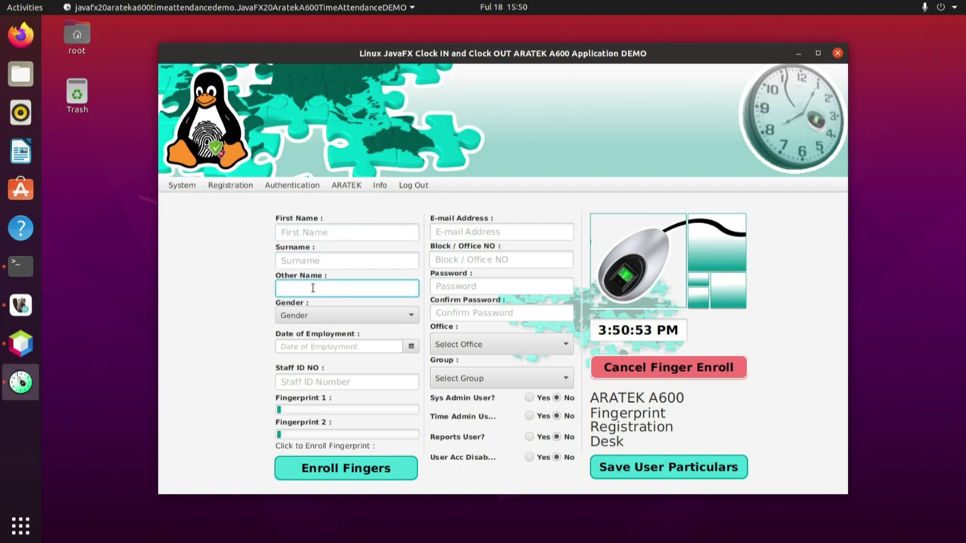
pyautogui.click(315, 316)
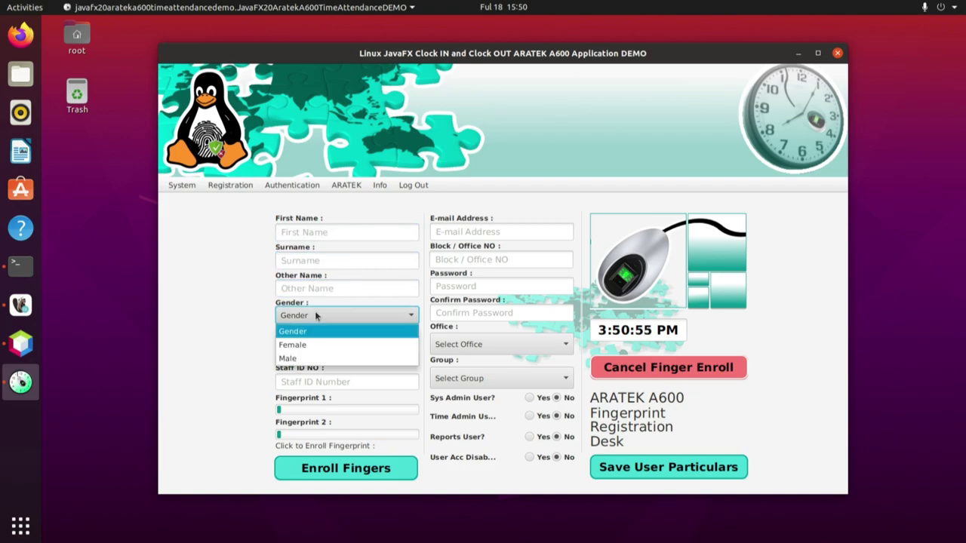
pyautogui.click(227, 316)
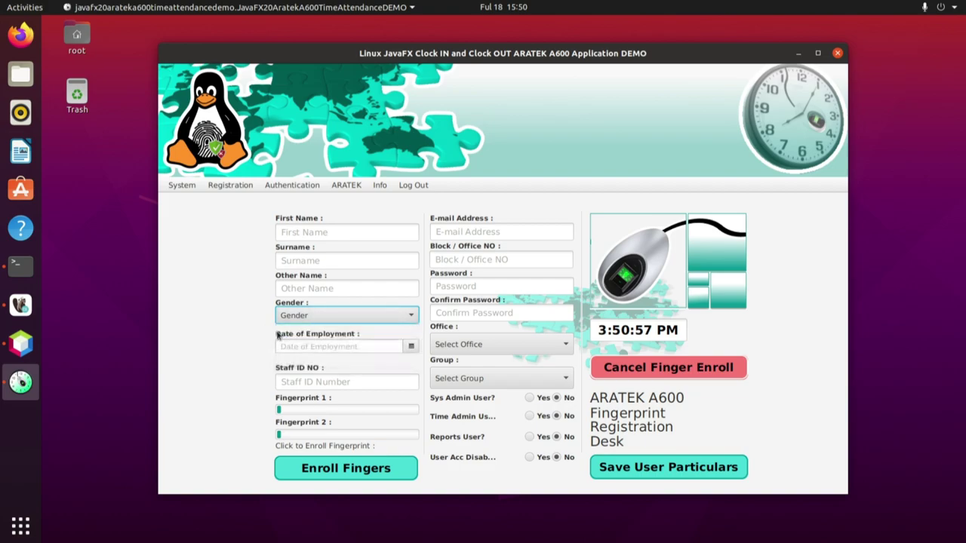
pyautogui.click(298, 346)
pyautogui.click(302, 381)
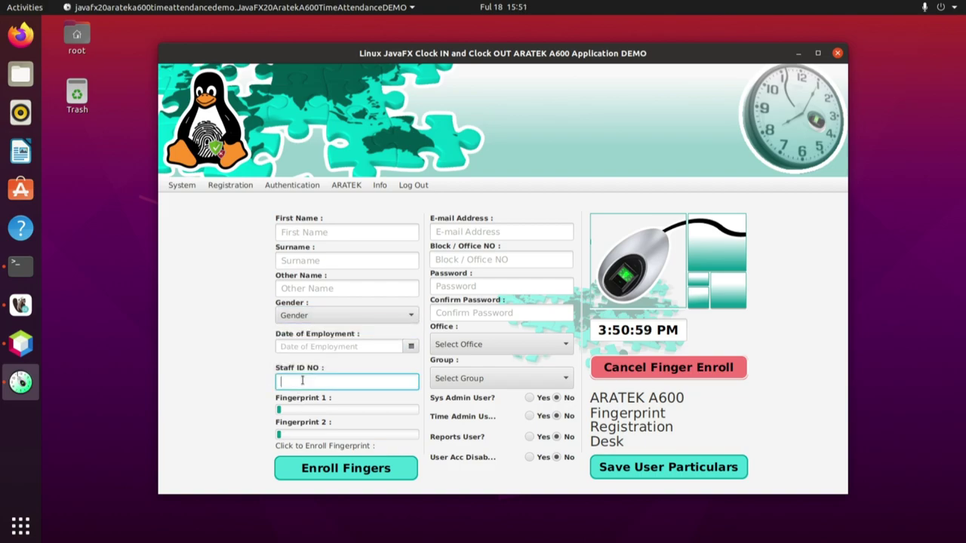
# - Look over the e-mail, block, password, office and group fields, then bring up DBeaver's employees table
pyautogui.click(455, 231)
pyautogui.click(449, 255)
pyautogui.click(462, 286)
pyautogui.click(454, 317)
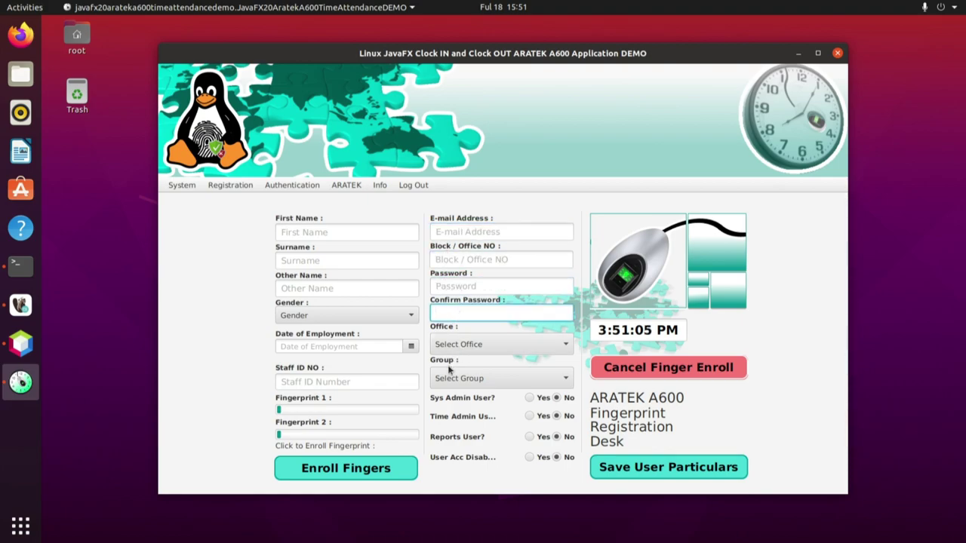
pyautogui.click(469, 348)
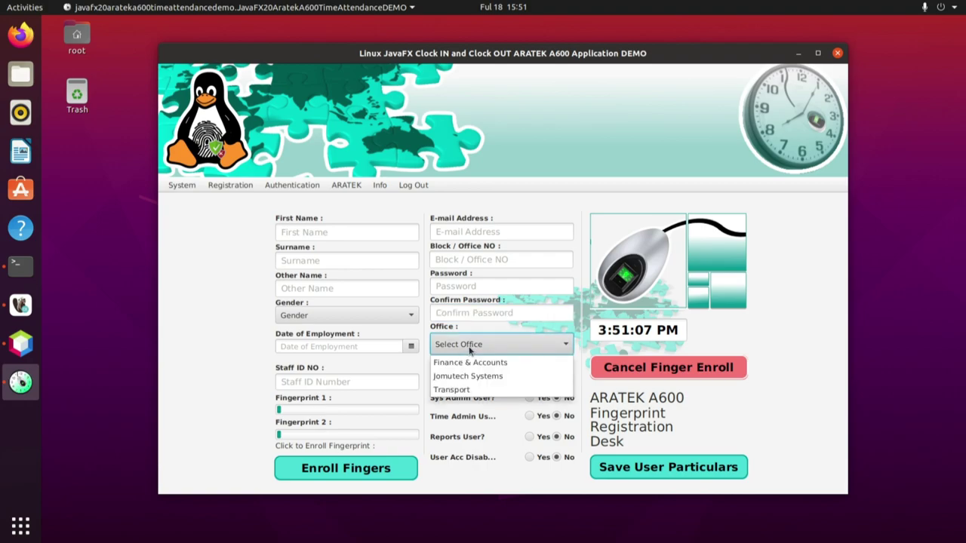
pyautogui.click(453, 317)
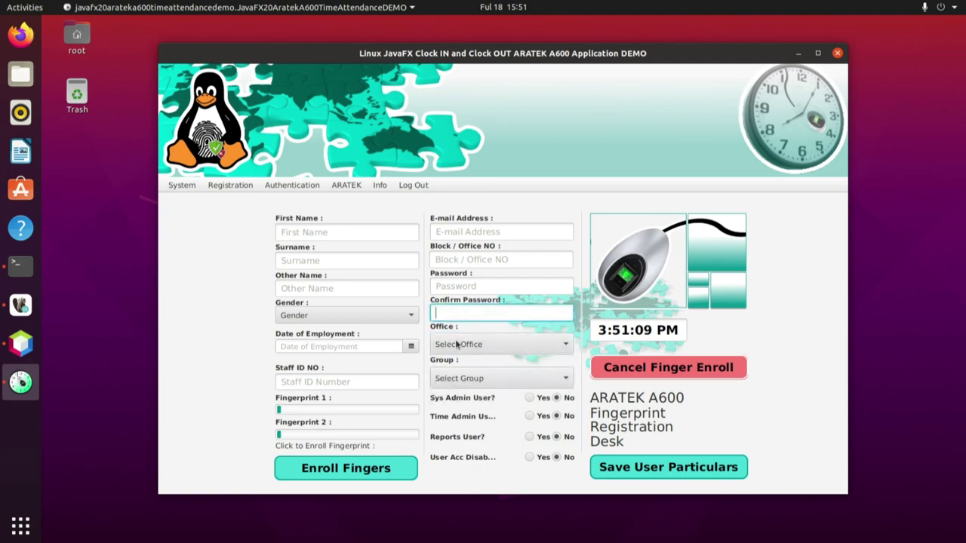
pyautogui.click(467, 380)
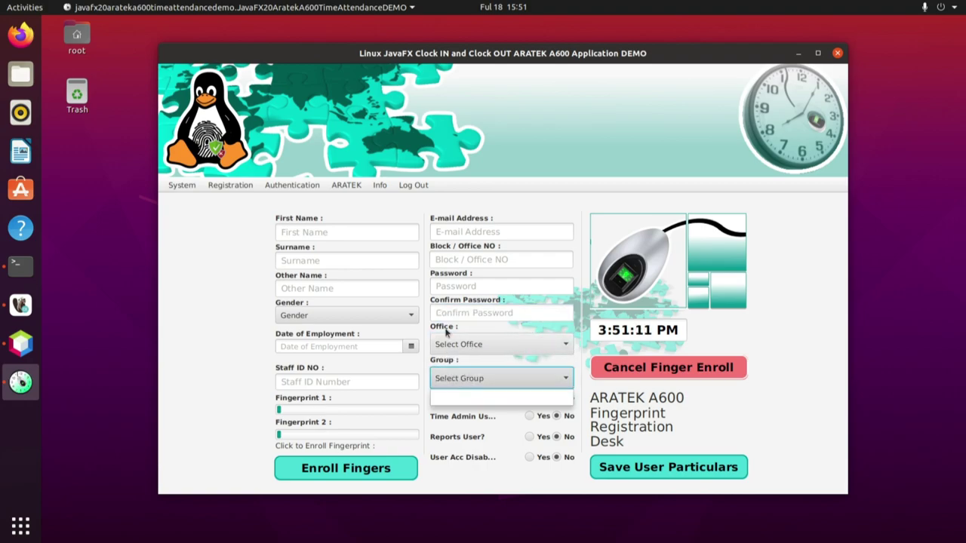
pyautogui.click(463, 314)
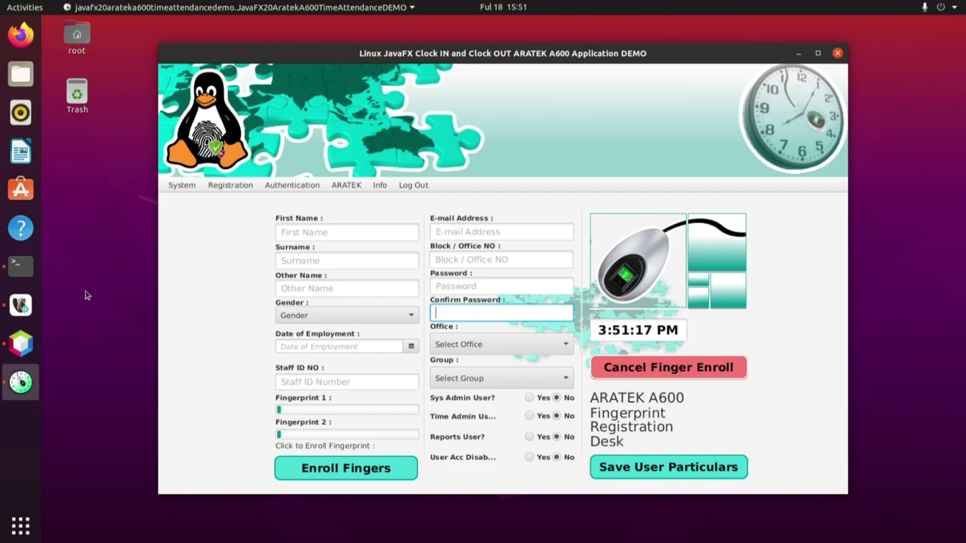
pyautogui.click(21, 306)
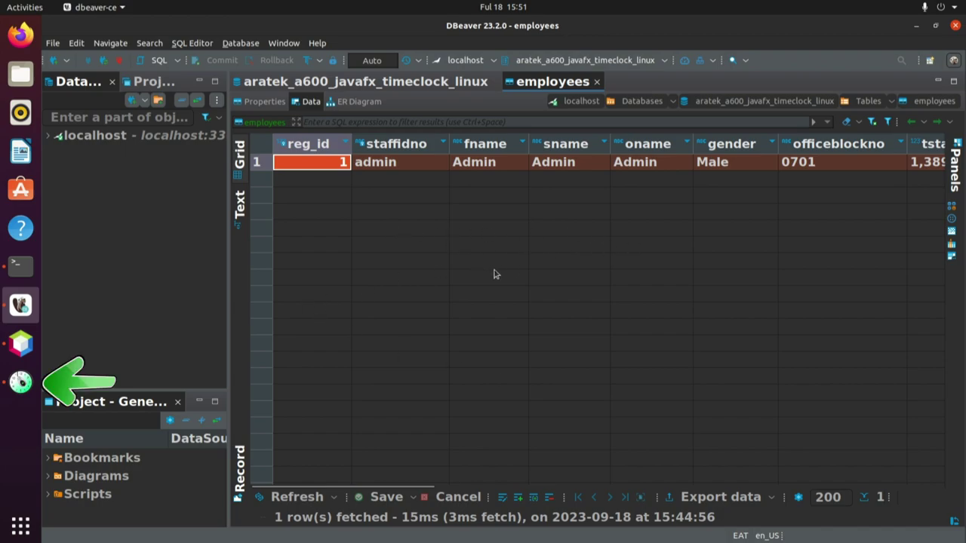
# - Minimize DBeaver to return to the blank fingerprint enrollment form
pyautogui.click(917, 26)
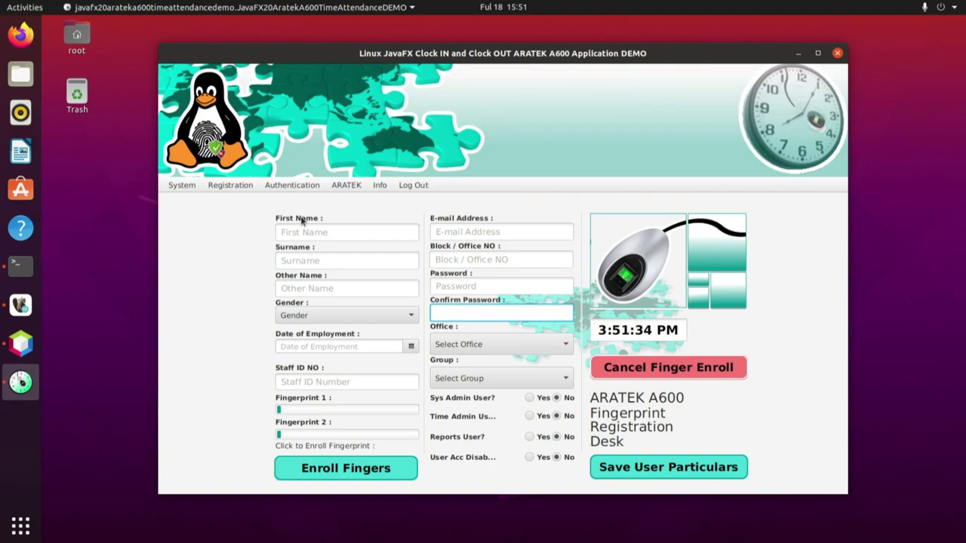
# - Enter the employee's first name, surname and other name on the registration form
pyautogui.click(668, 468)
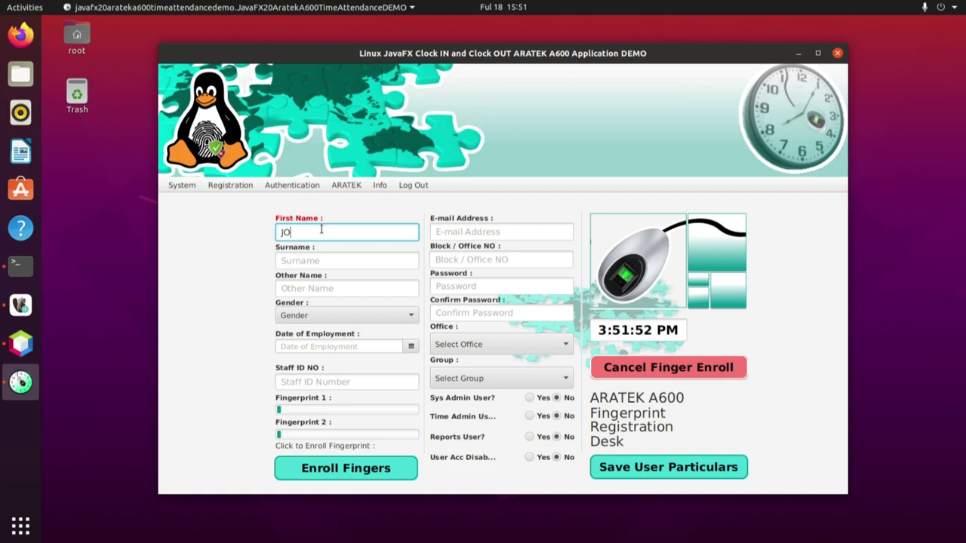
pyautogui.press('Tab')
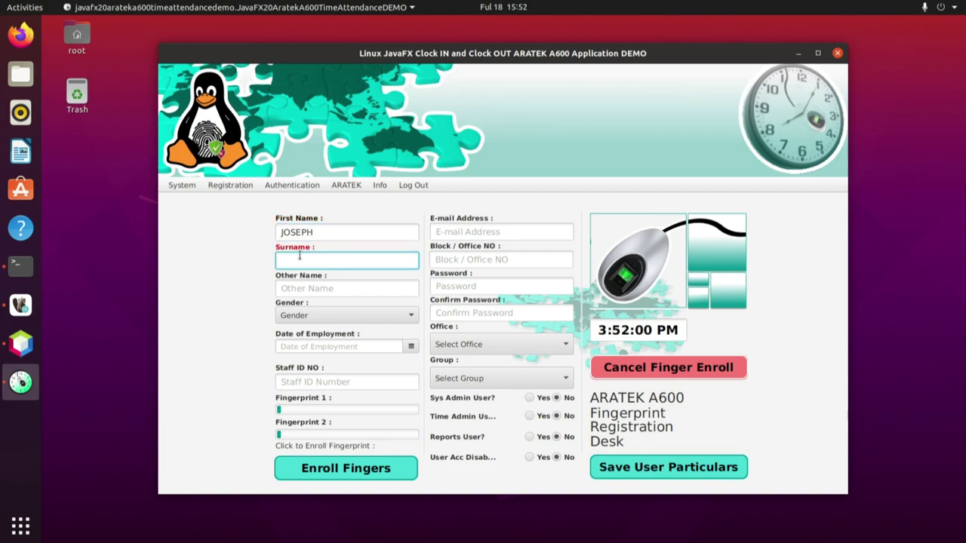
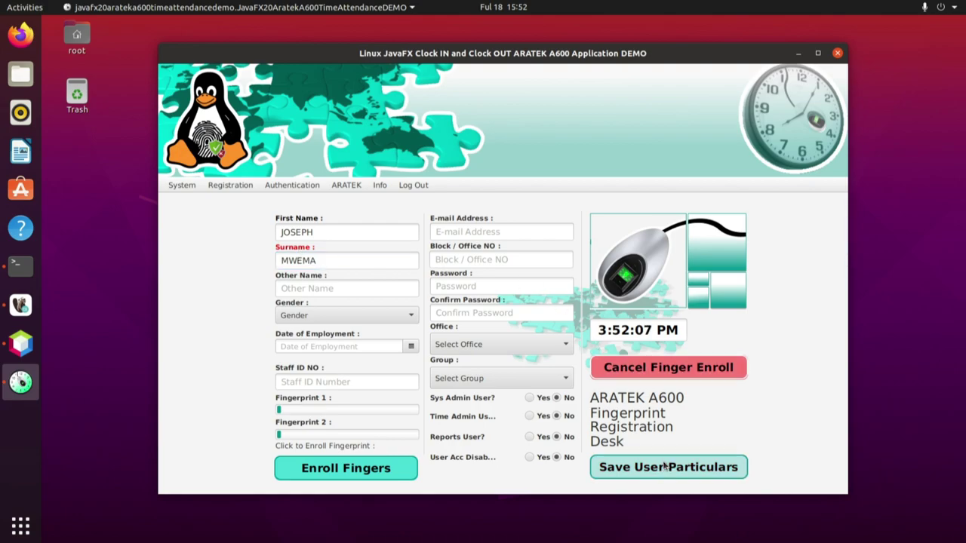
pyautogui.click(349, 289)
pyautogui.write('Bruh')
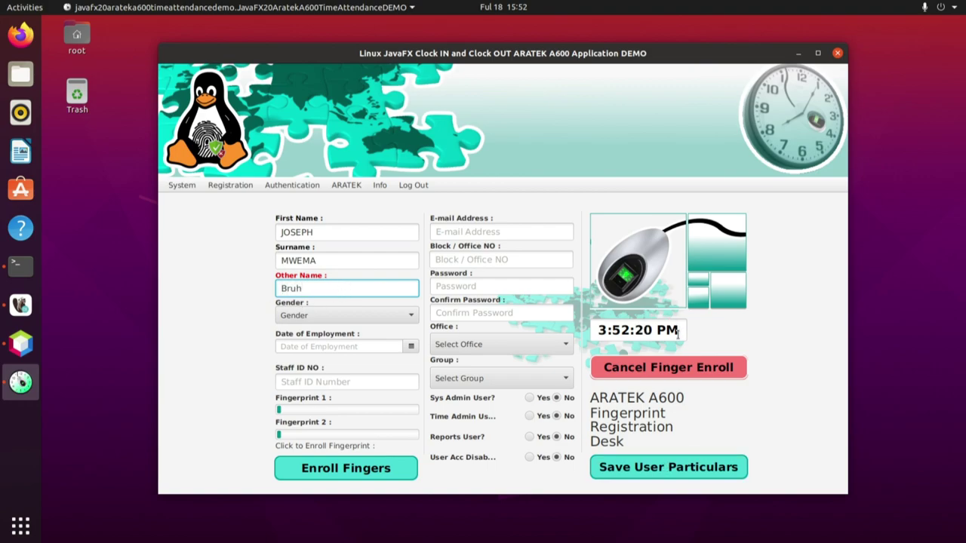
pyautogui.click(664, 467)
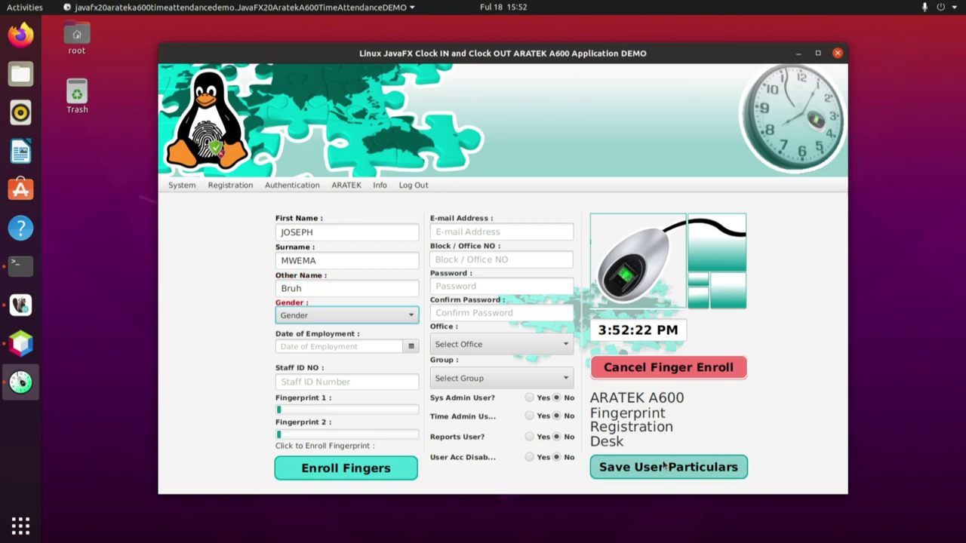
# - Set the employee's gender to Male
pyautogui.click(380, 317)
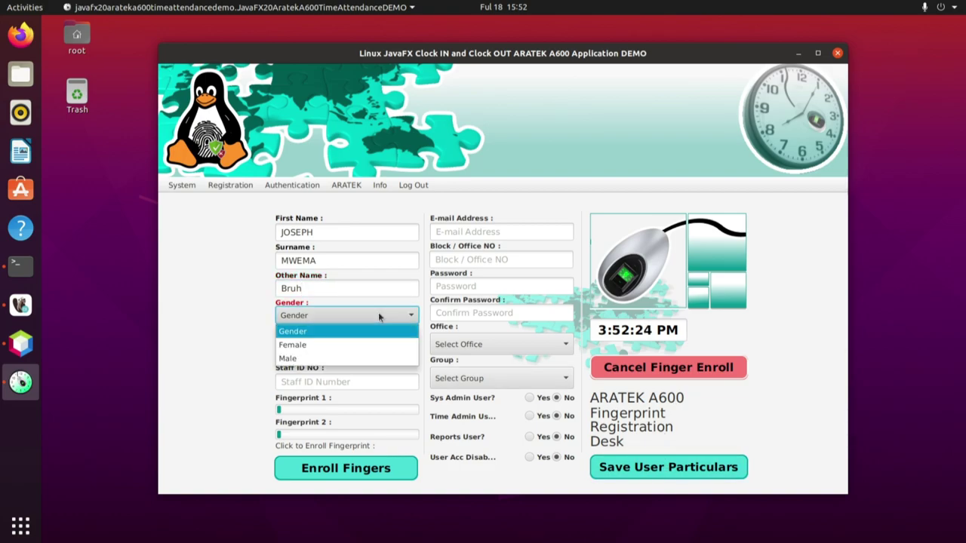
pyautogui.click(293, 359)
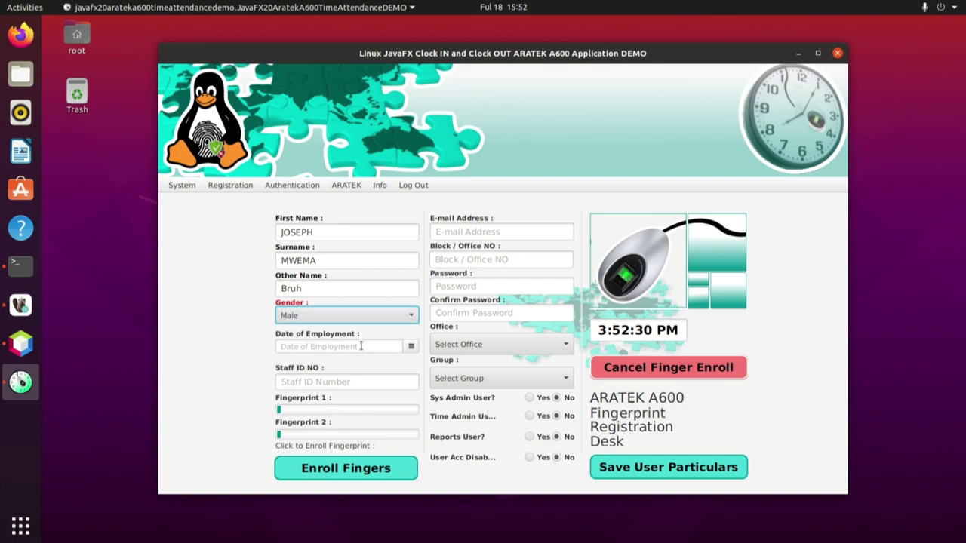
pyautogui.click(361, 346)
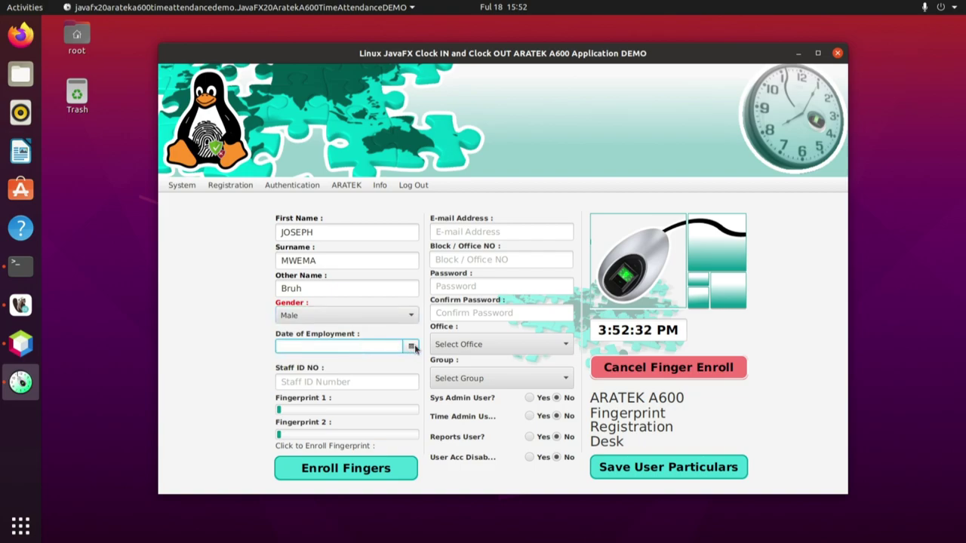
# - Set the date of employment to January 20, 2020 in the calendar
pyautogui.click(412, 347)
pyautogui.click(379, 364)
pyautogui.click(379, 364)
pyautogui.click(380, 364)
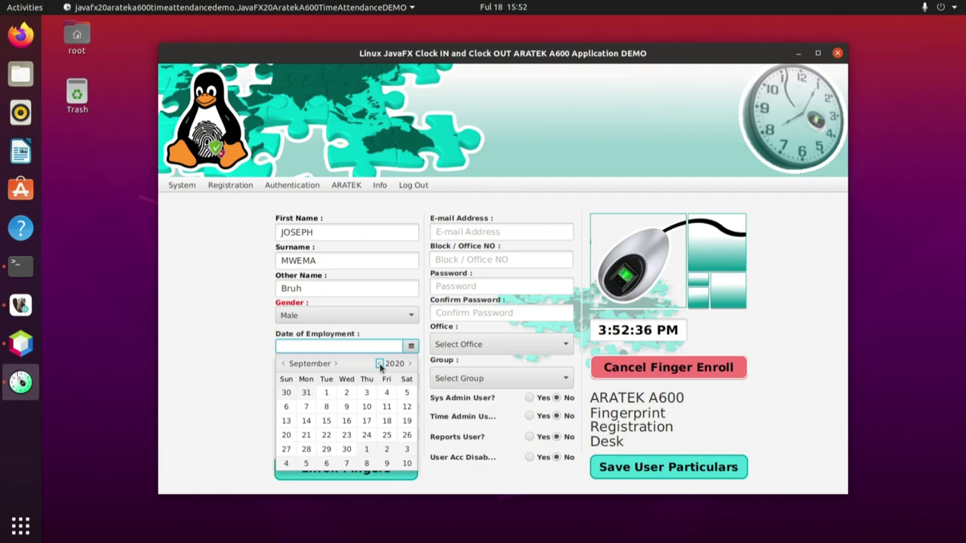
pyautogui.click(284, 364)
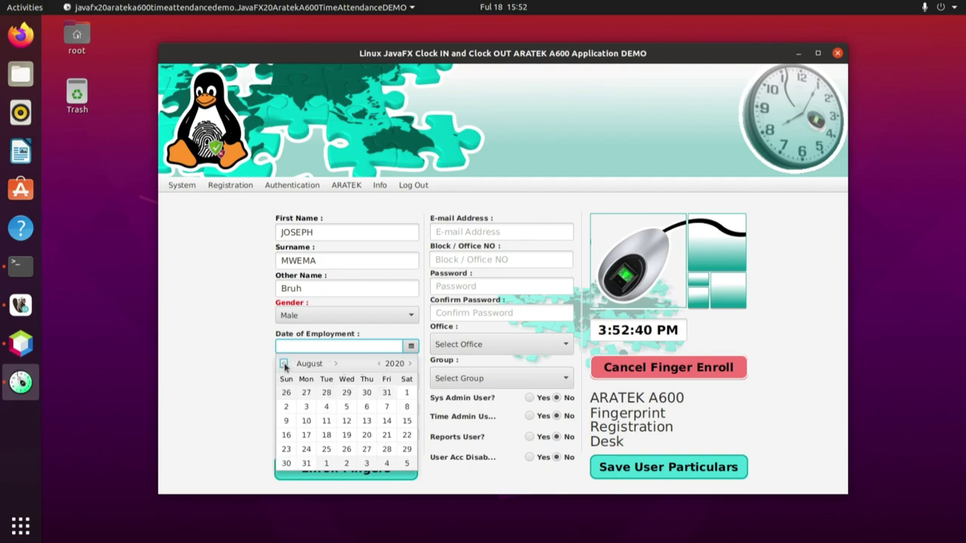
pyautogui.click(283, 363)
pyautogui.click(284, 364)
pyautogui.click(283, 363)
pyautogui.click(283, 363)
pyautogui.click(284, 364)
pyautogui.click(284, 364)
pyautogui.click(284, 364)
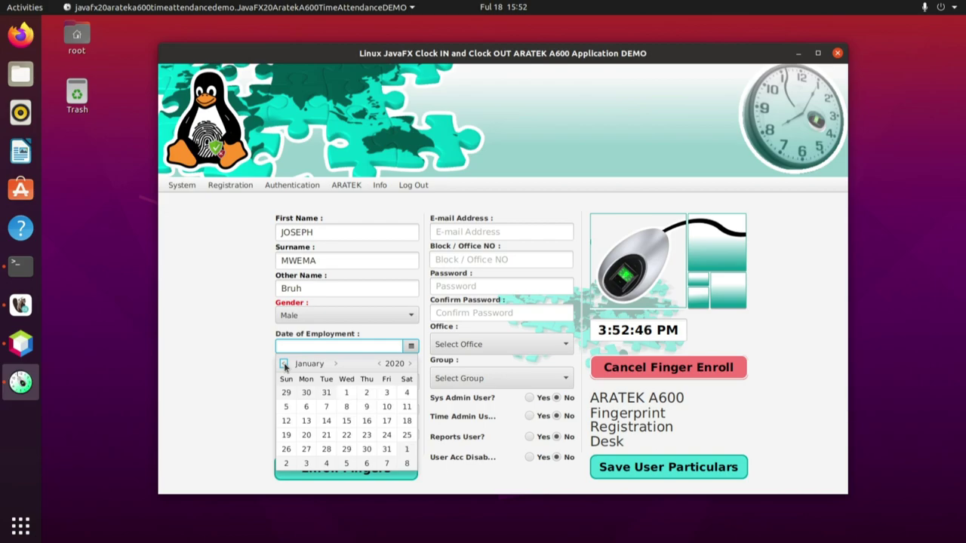
pyautogui.click(306, 435)
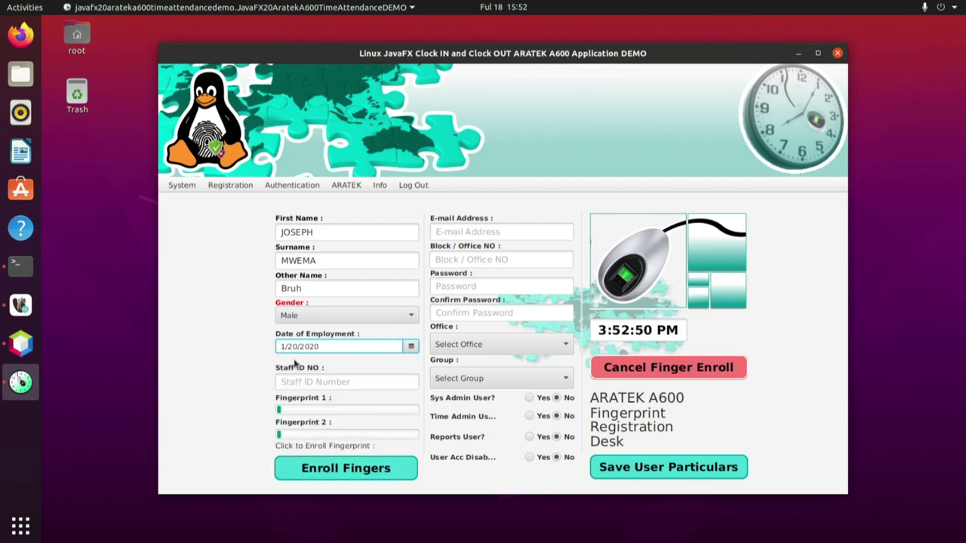
# - Enter the staff ID number and enroll both of the employee's fingerprints
pyautogui.click(310, 383)
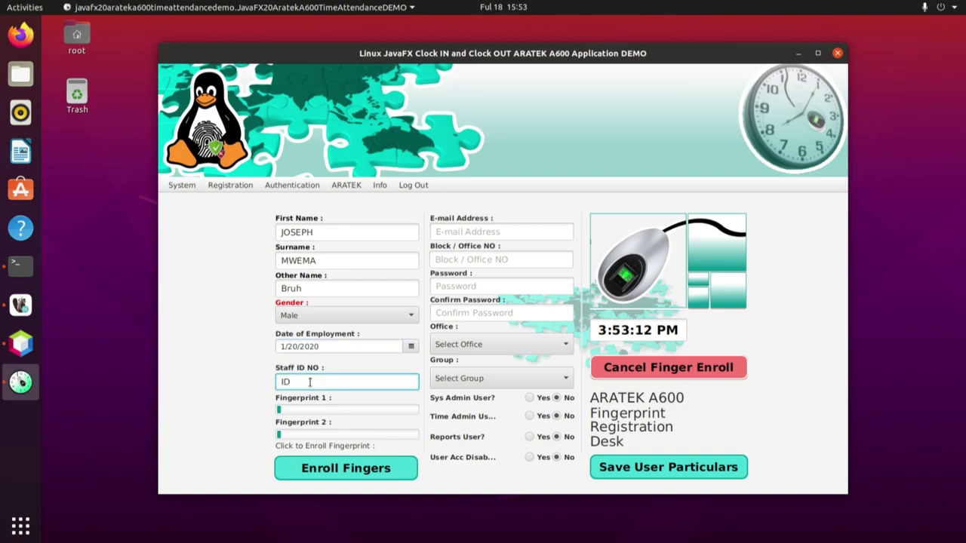
pyautogui.write('IDTest001')
pyautogui.click(348, 464)
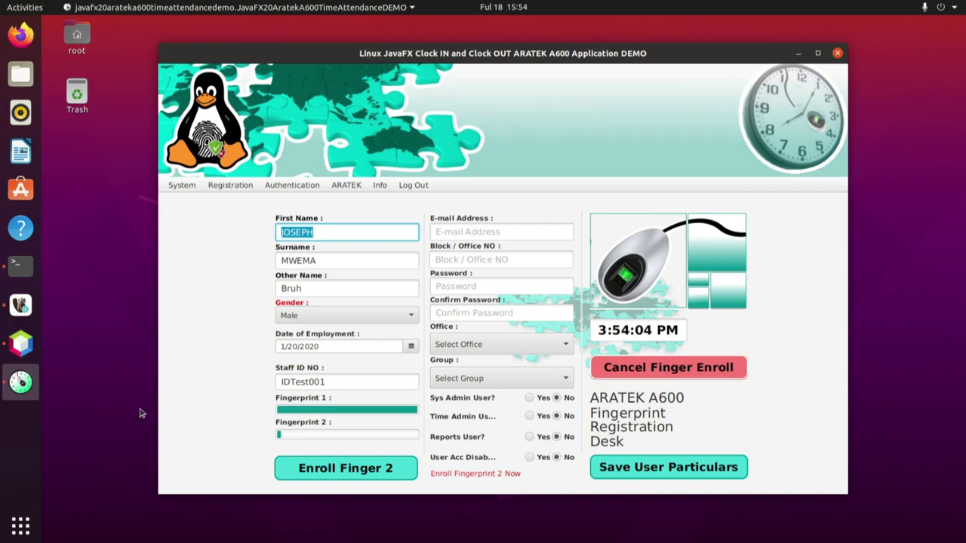
pyautogui.click(353, 470)
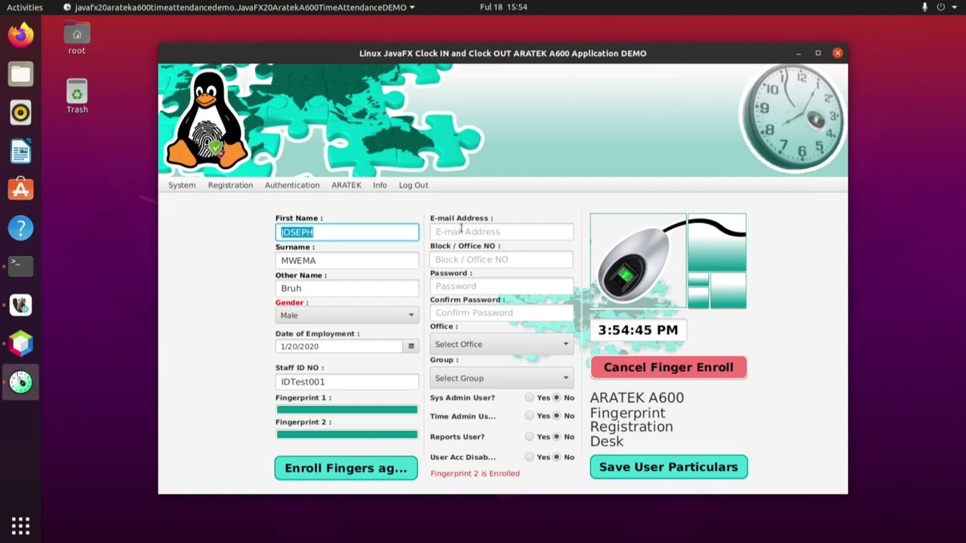
# - Fill in the employee's e-mail address, block/office number BLK007, and both password fields
pyautogui.click(460, 229)
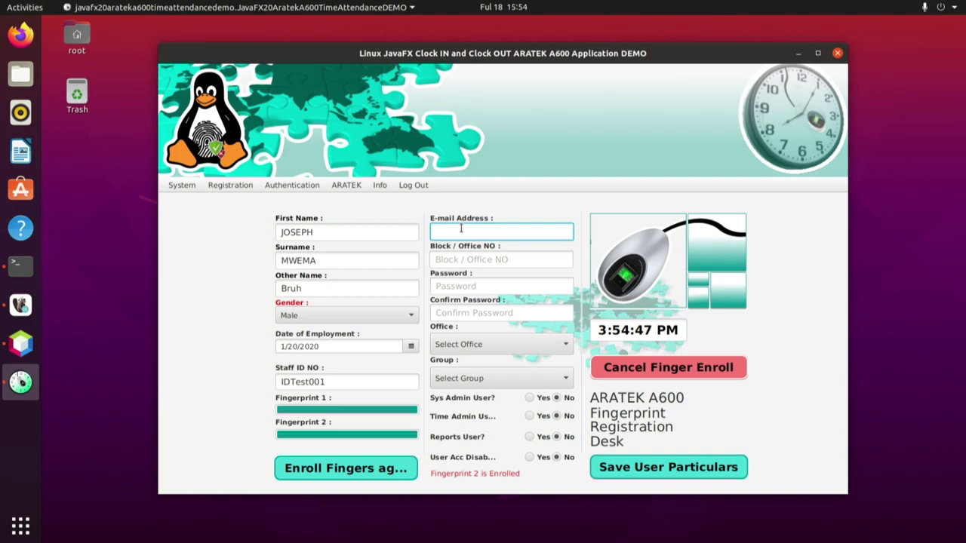
pyautogui.click(463, 258)
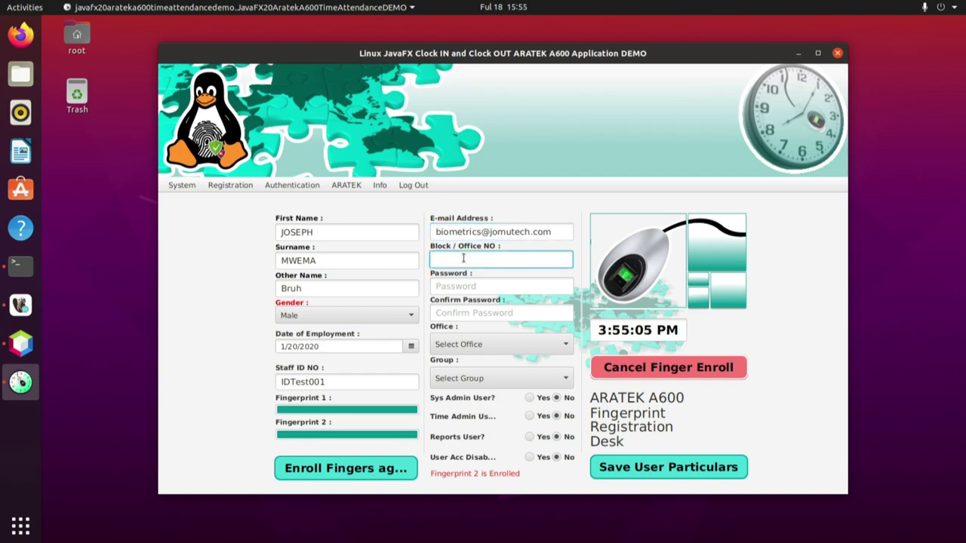
pyautogui.write('BLK007')
pyautogui.click(465, 286)
pyautogui.write('1234')
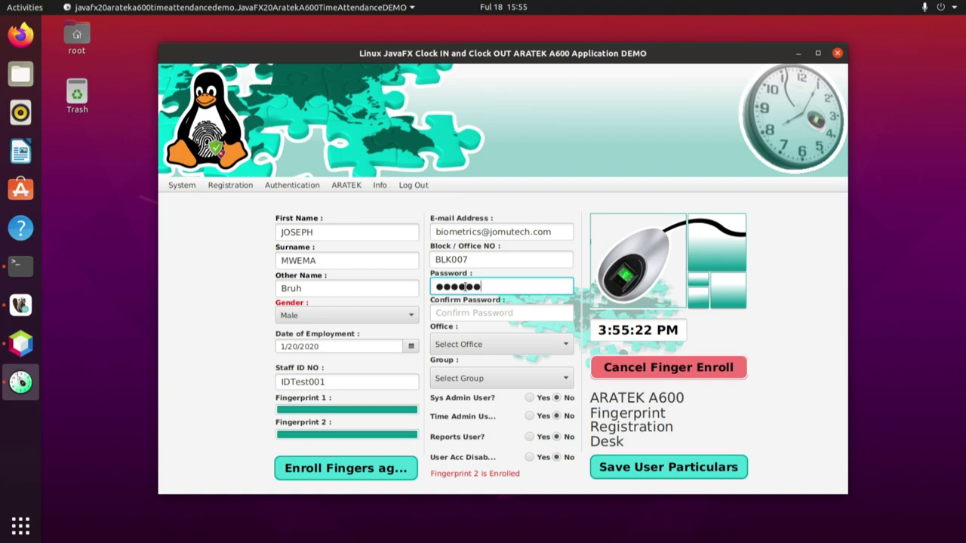
pyautogui.click(461, 316)
pyautogui.write('12345')
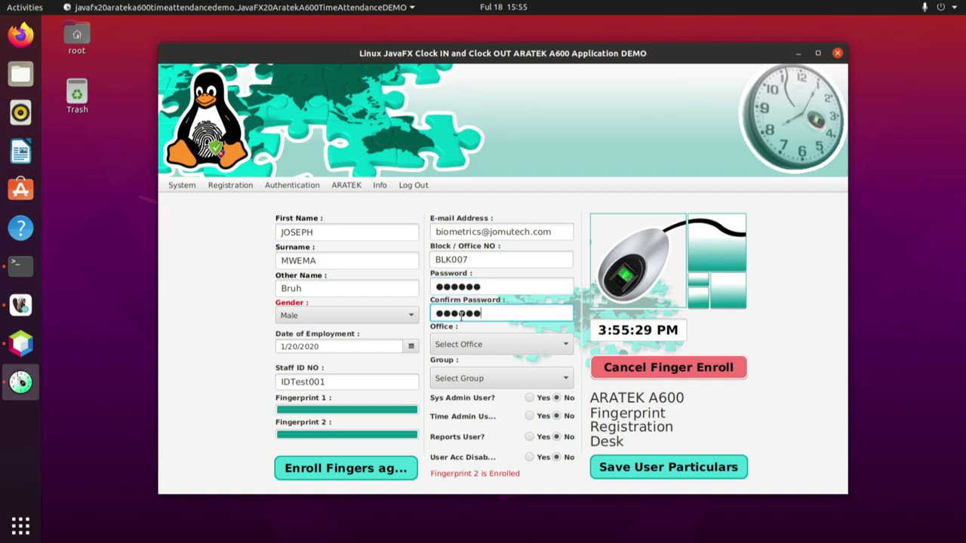
# - Choose office Jomutech Systems and group Biometrics Engineer, and grant Sys Admin and Time Admin
pyautogui.click(563, 345)
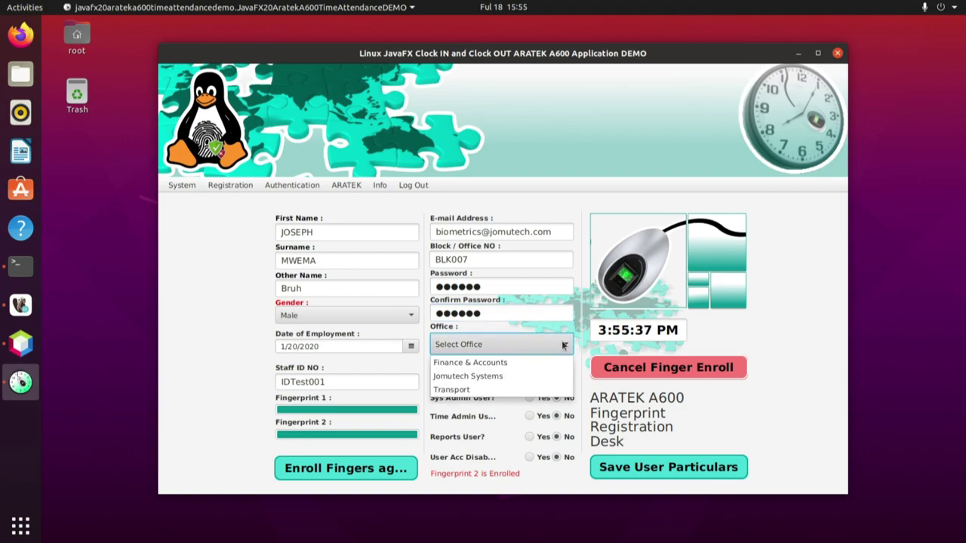
pyautogui.click(483, 376)
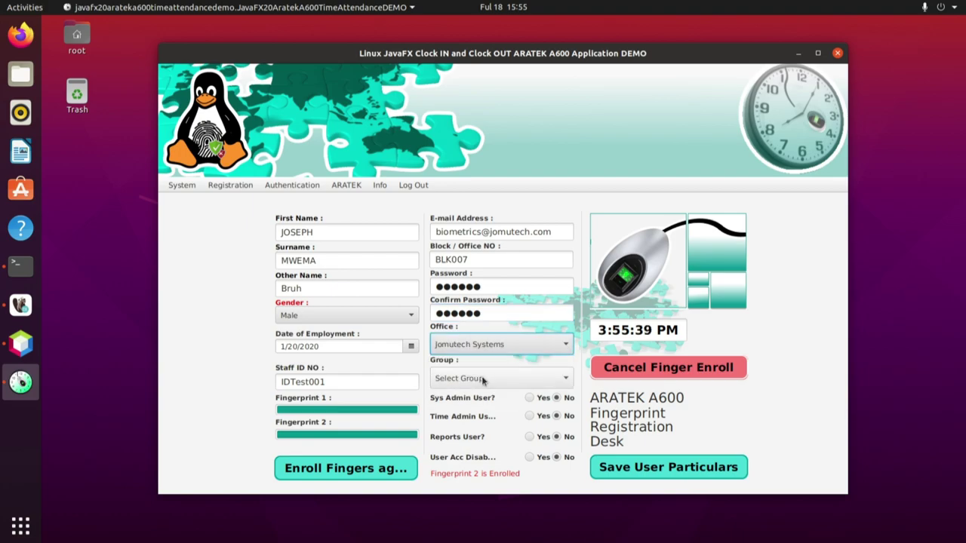
pyautogui.click(561, 379)
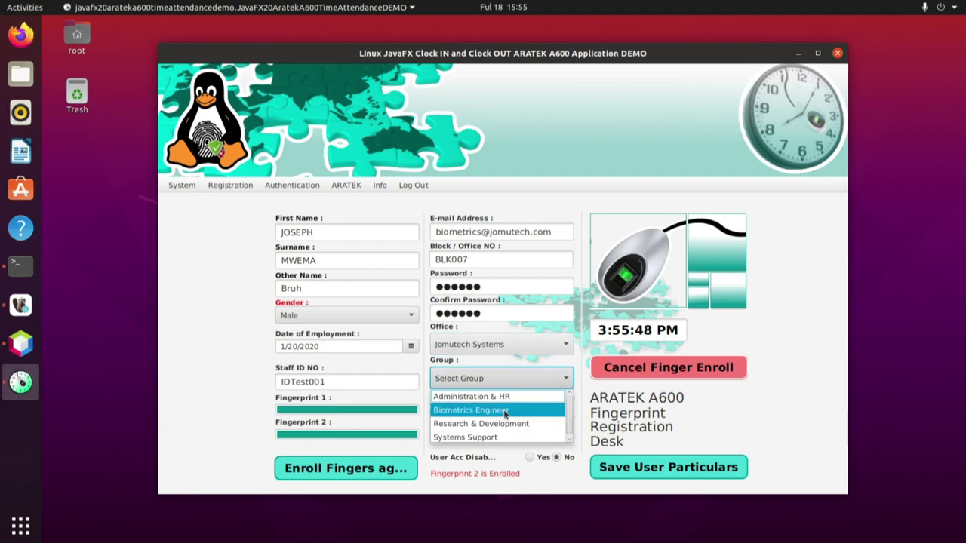
pyautogui.click(504, 412)
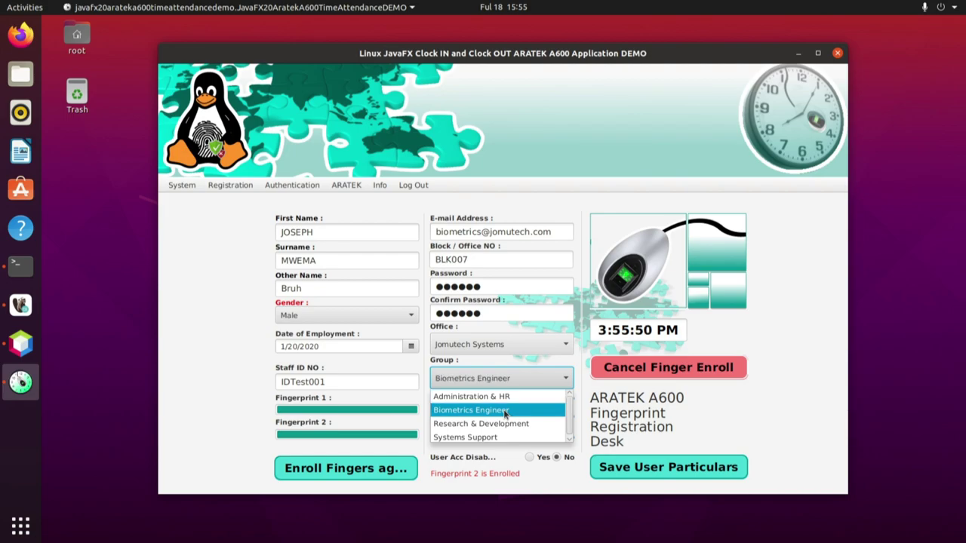
pyautogui.click(530, 399)
pyautogui.click(529, 415)
# - Grant Reports access and review every filled-in field on the registration form
pyautogui.click(530, 437)
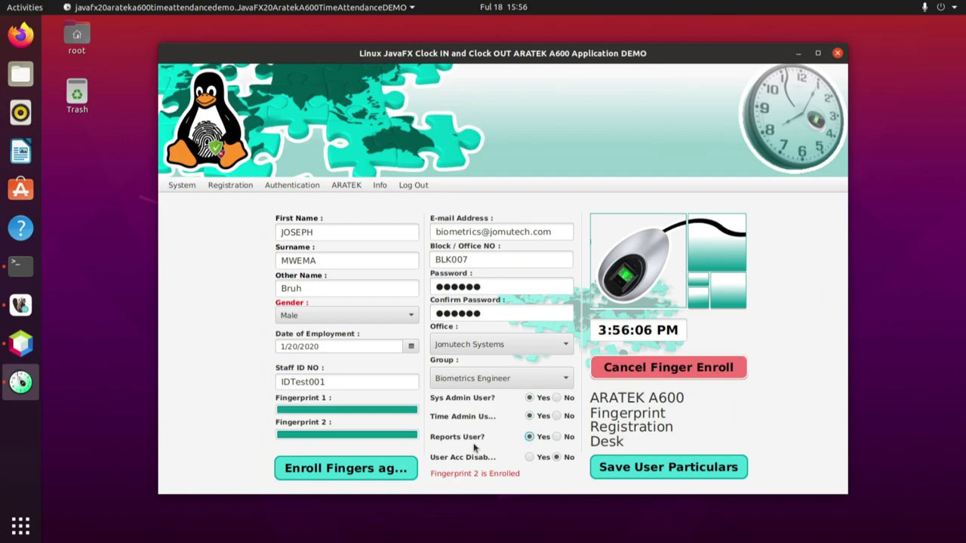
pyautogui.click(329, 230)
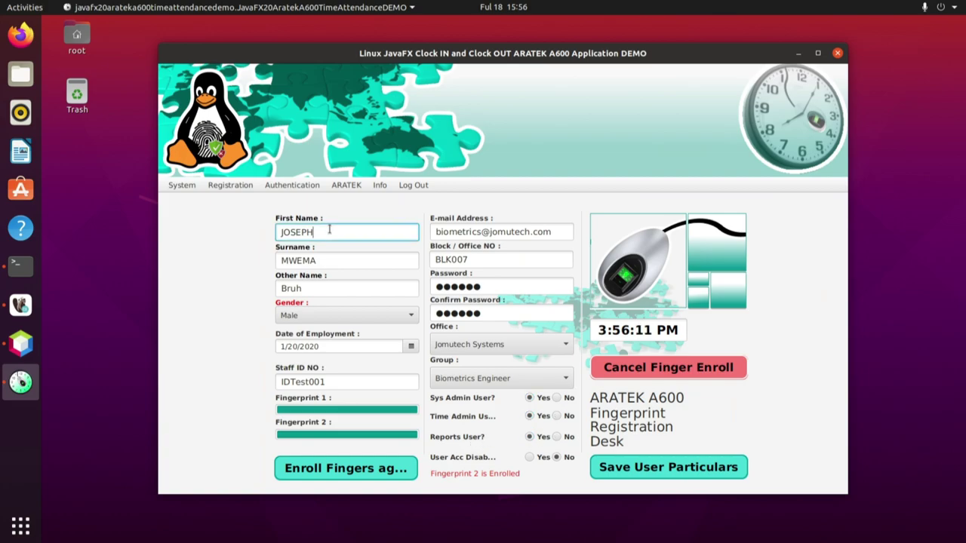
pyautogui.click(335, 263)
pyautogui.click(313, 288)
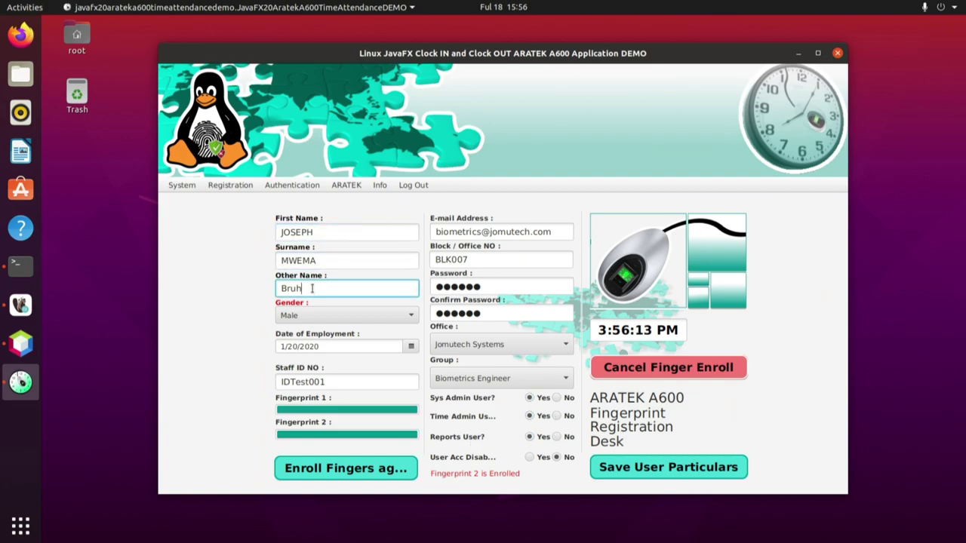
pyautogui.click(330, 346)
pyautogui.click(330, 382)
pyautogui.click(560, 230)
pyautogui.click(497, 263)
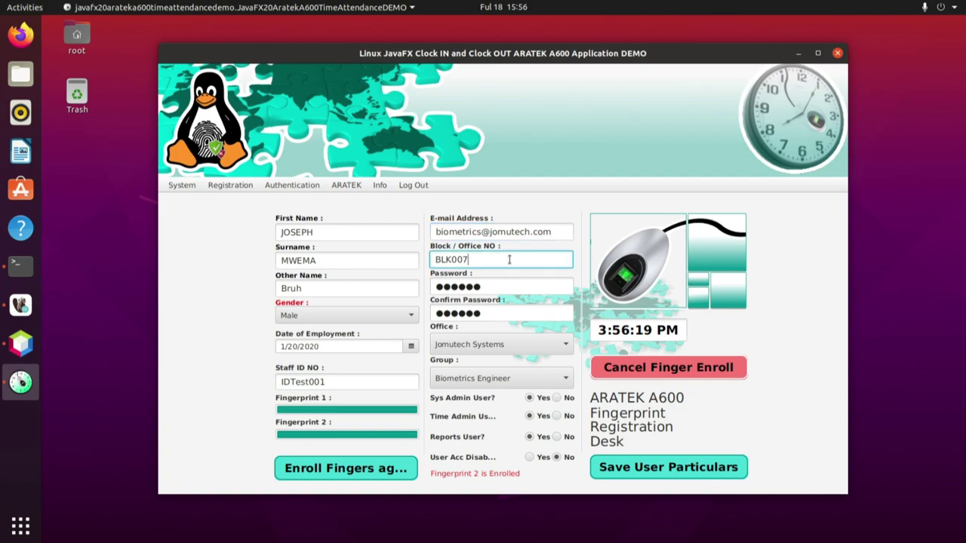
pyautogui.click(494, 286)
pyautogui.click(487, 313)
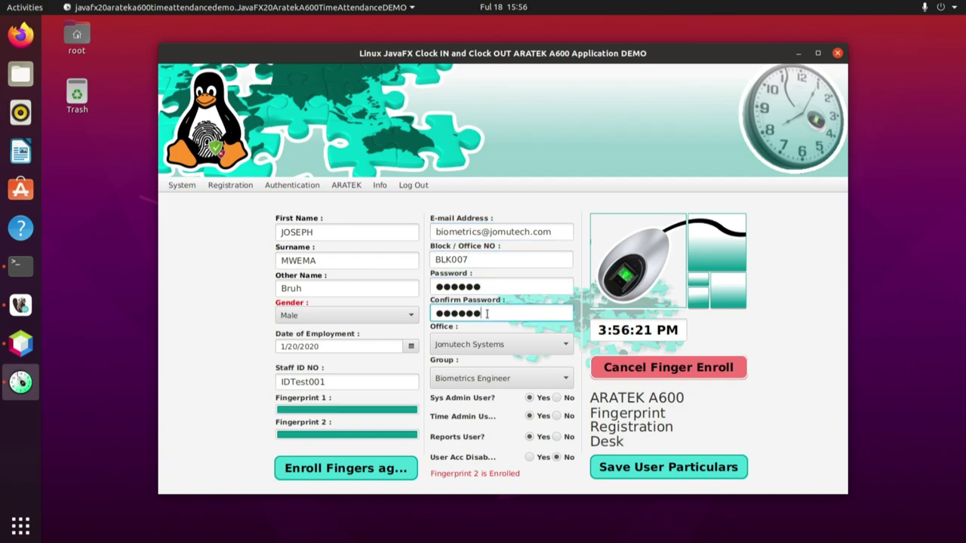
# - Save the employee, correcting the rejected block number to 007, then switch to DBeaver
pyautogui.click(667, 467)
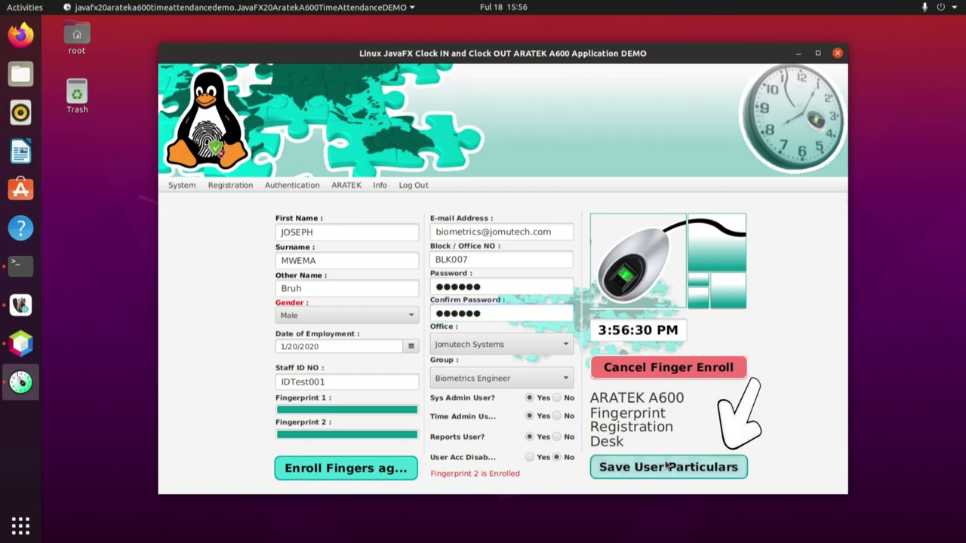
pyautogui.click(441, 258)
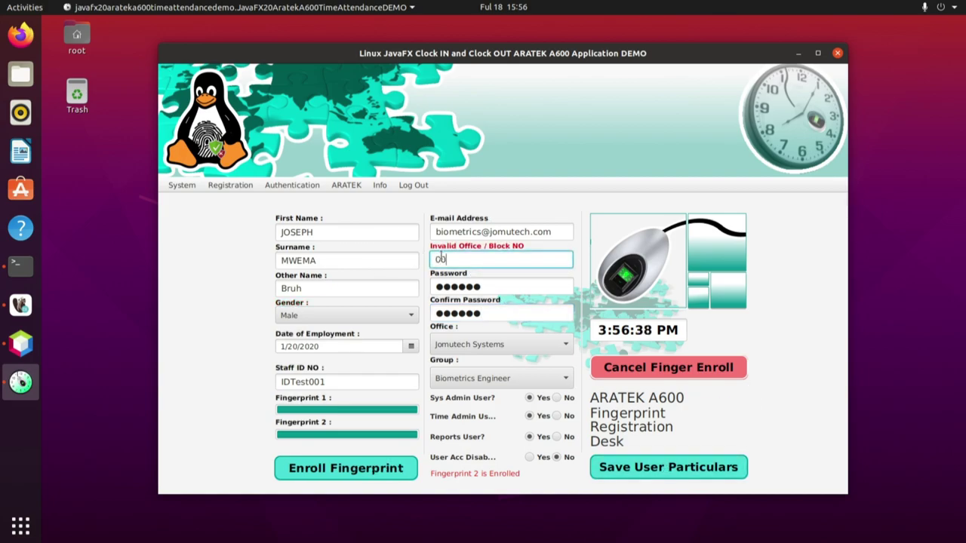
pyautogui.write('007')
pyautogui.click(661, 464)
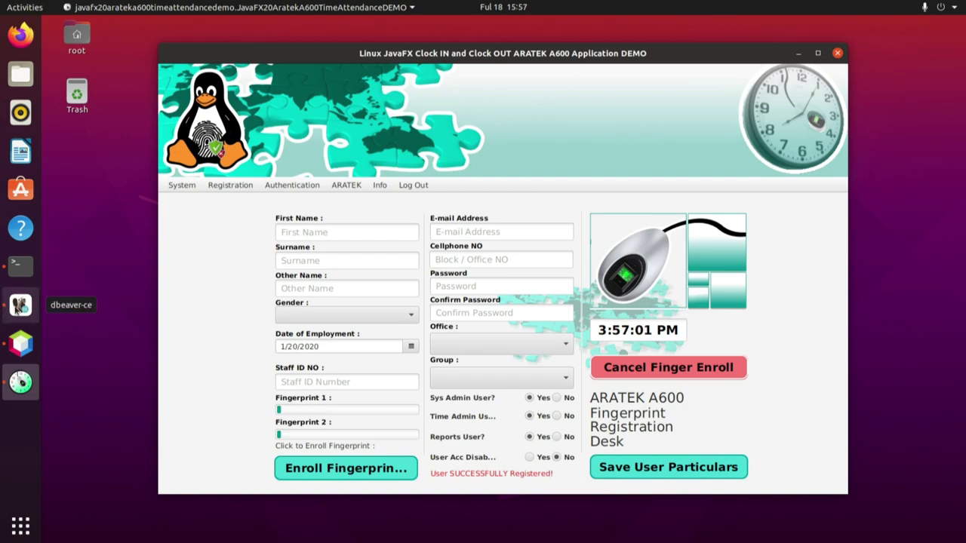
pyautogui.click(21, 306)
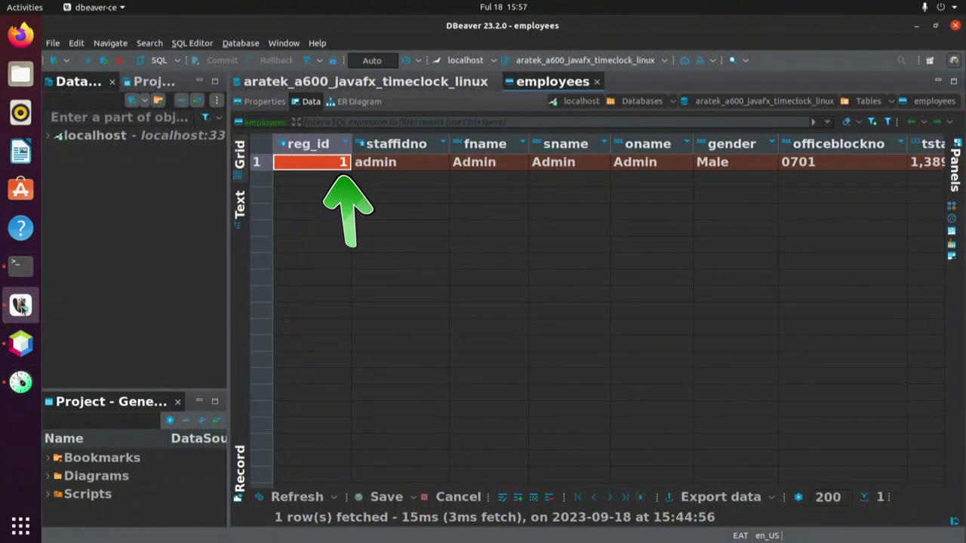
# - Refresh the employees data and check row 2's ID, names, gender Male and officeblockno 007
pyautogui.rightClick(349, 204)
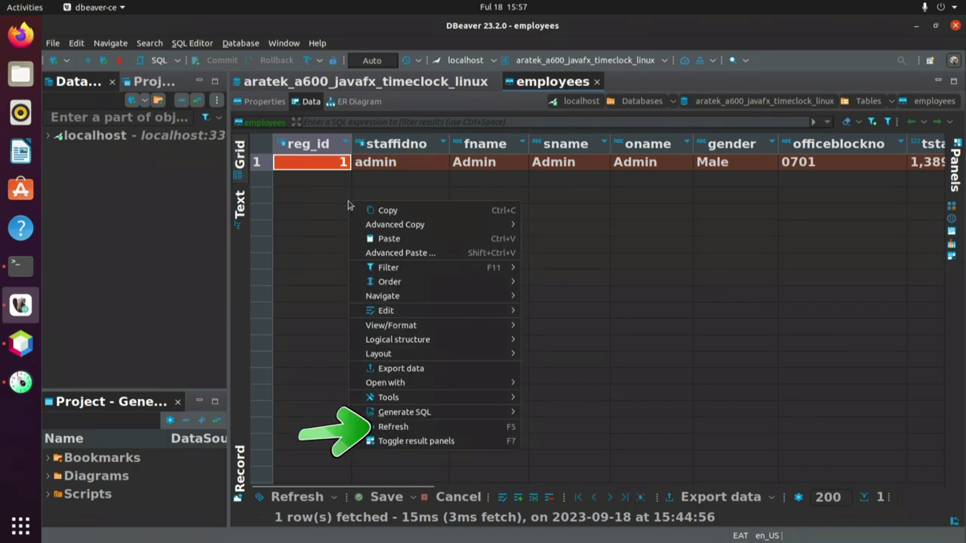
pyautogui.click(361, 428)
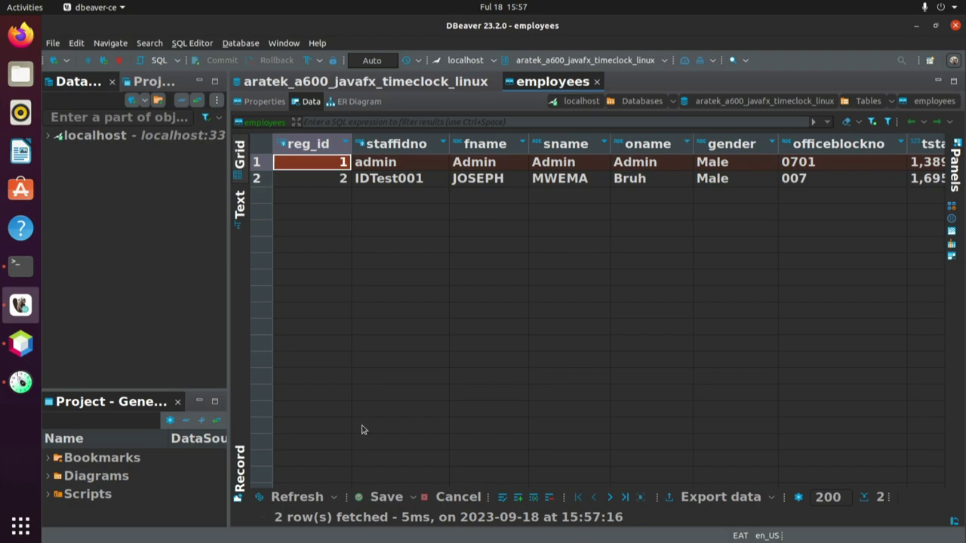
pyautogui.click(330, 179)
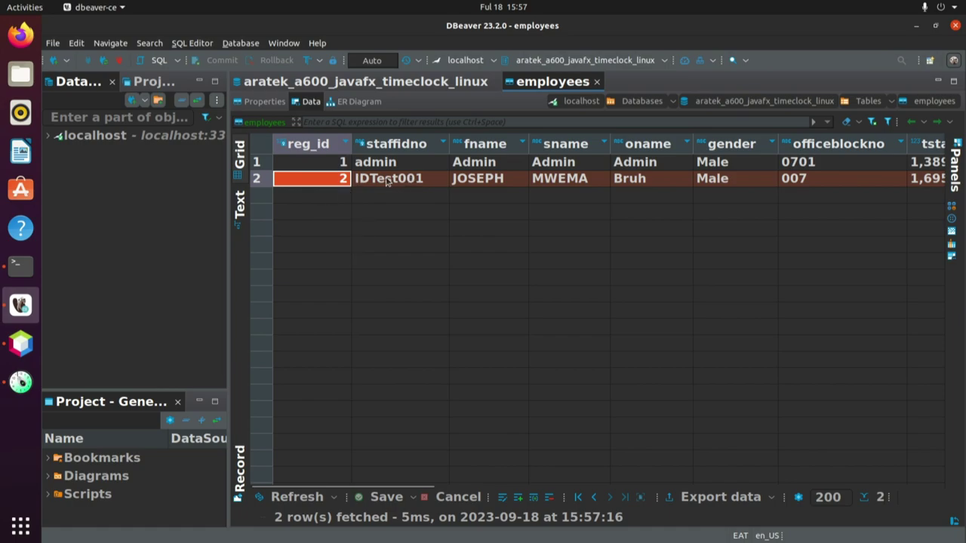
pyautogui.click(392, 179)
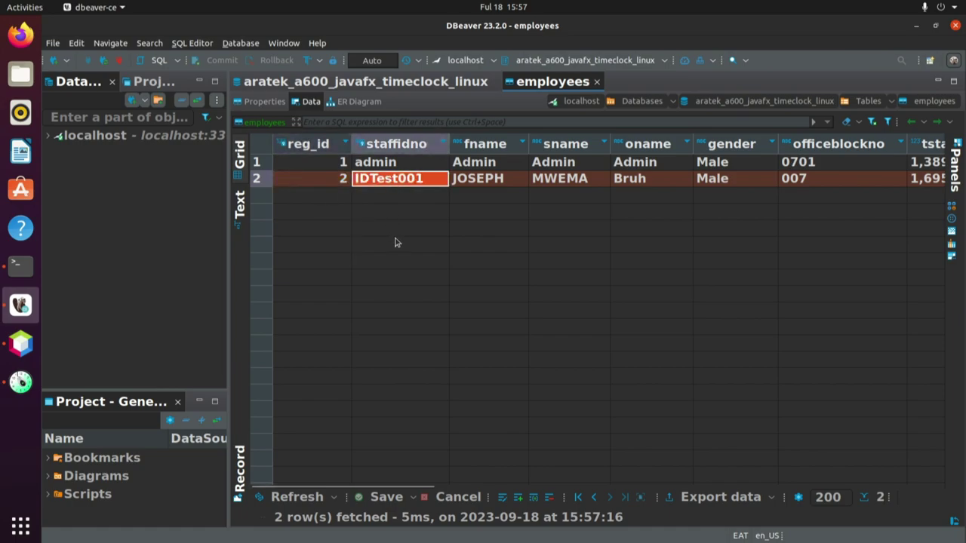
pyautogui.click(488, 184)
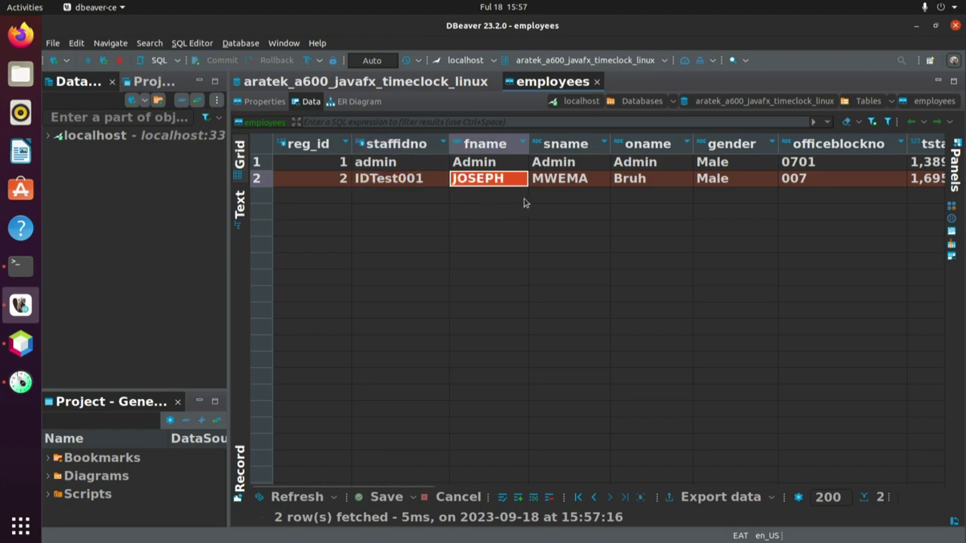
pyautogui.click(560, 187)
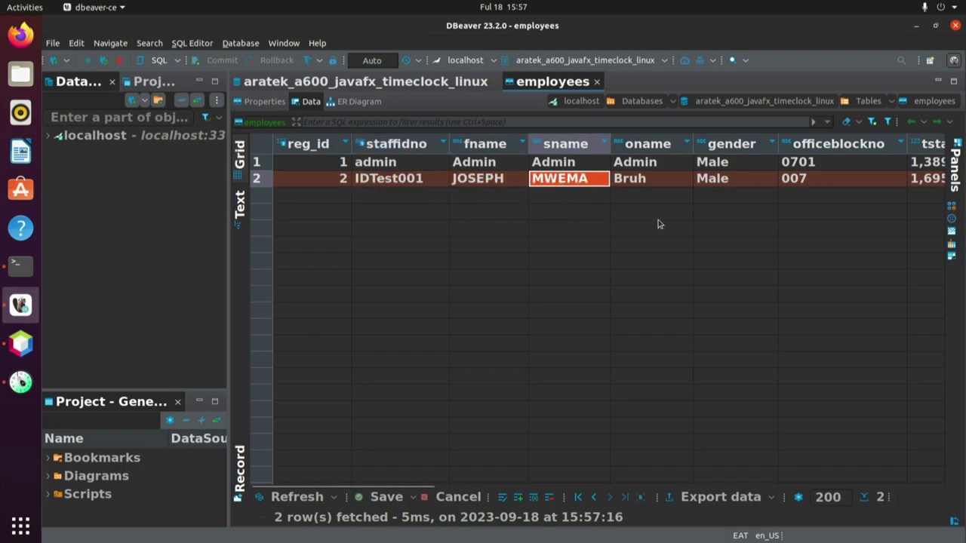
pyautogui.click(644, 186)
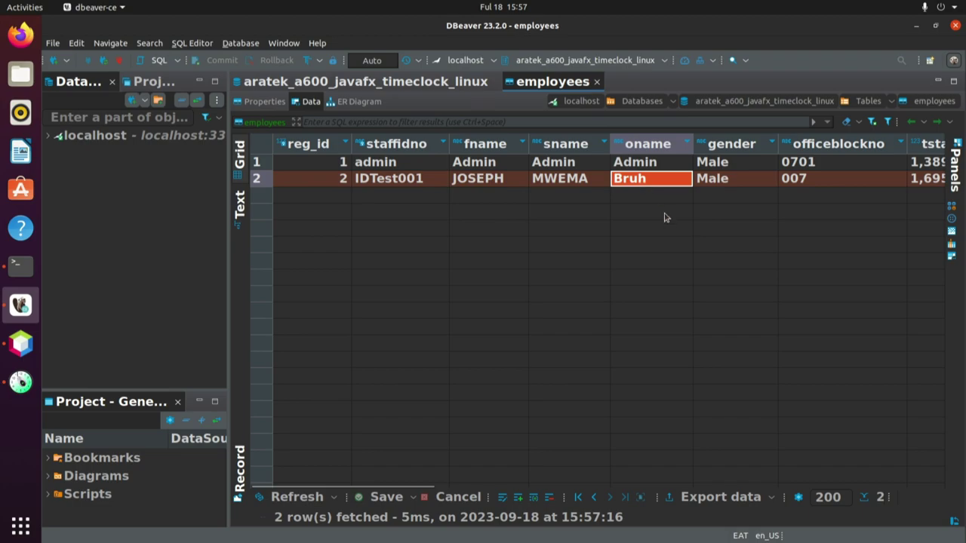
pyautogui.click(726, 184)
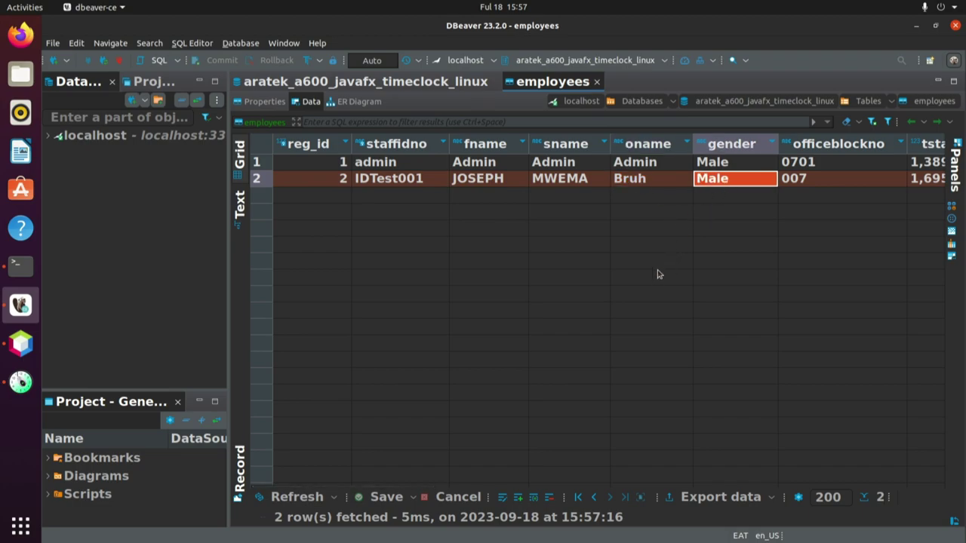
pyautogui.click(824, 183)
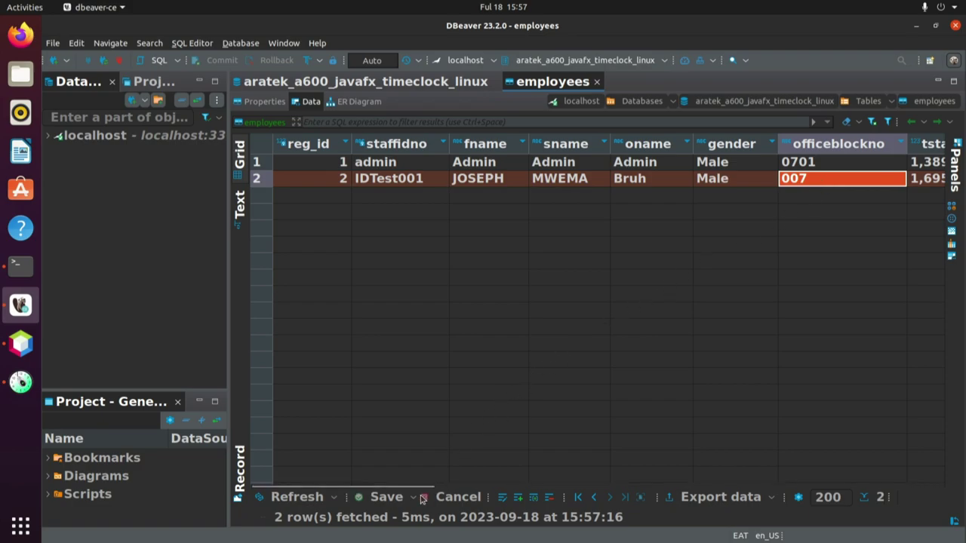
pyautogui.moveTo(423, 486); pyautogui.dragTo(586, 474)
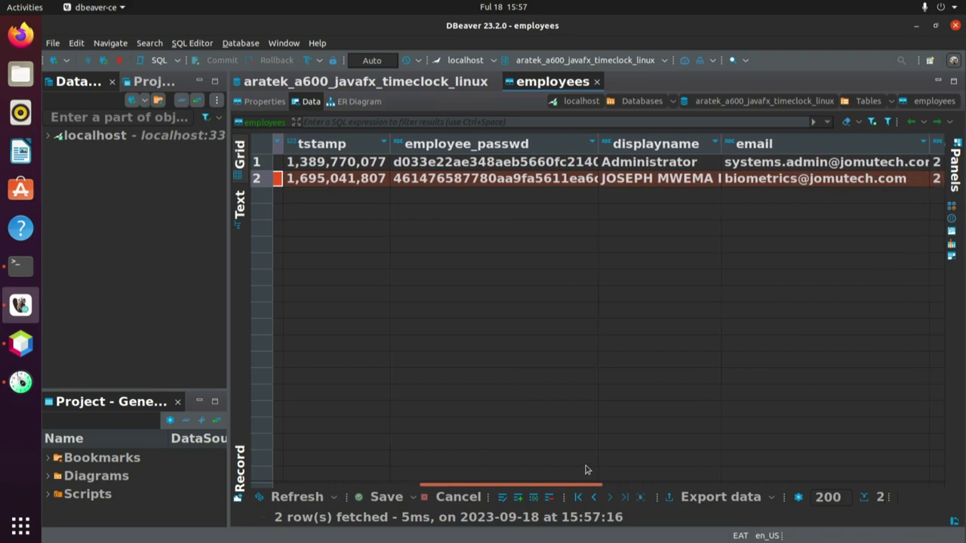
pyautogui.click(381, 183)
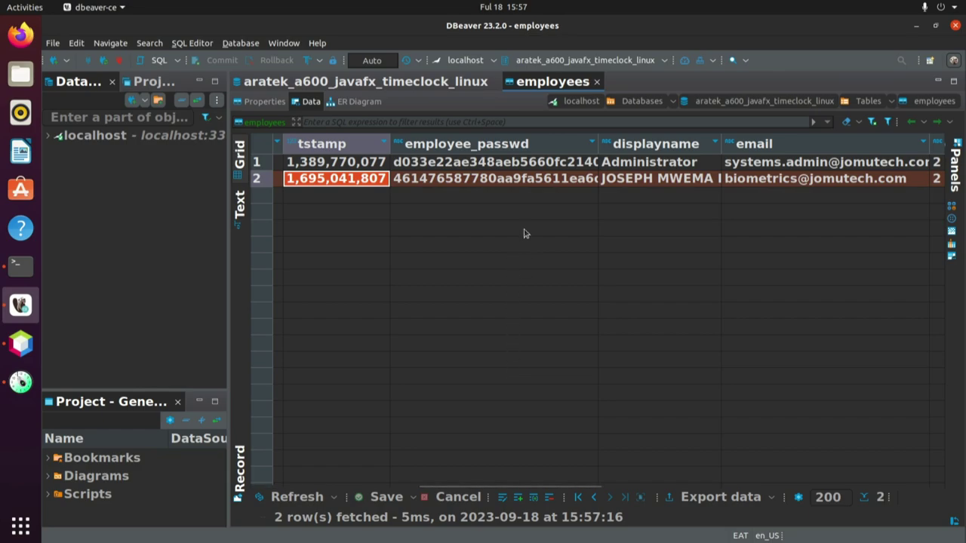
pyautogui.click(551, 181)
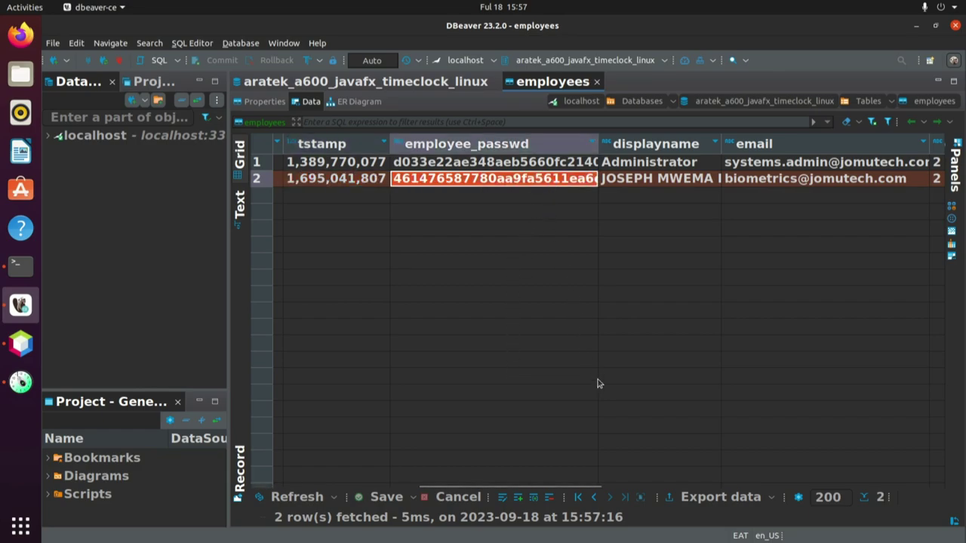
pyautogui.click(695, 179)
pyautogui.moveTo(527, 489); pyautogui.dragTo(617, 491)
pyautogui.click(562, 181)
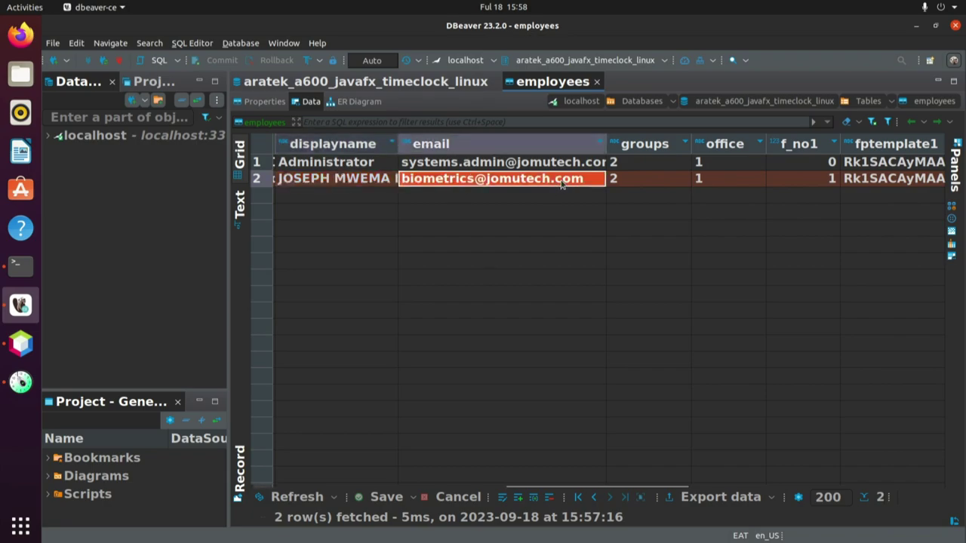
pyautogui.click(640, 180)
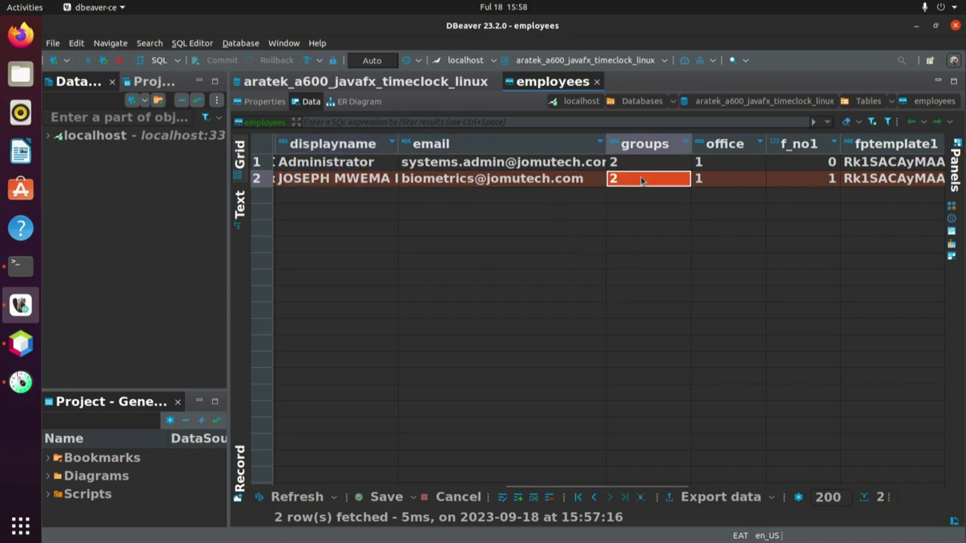
pyautogui.click(722, 180)
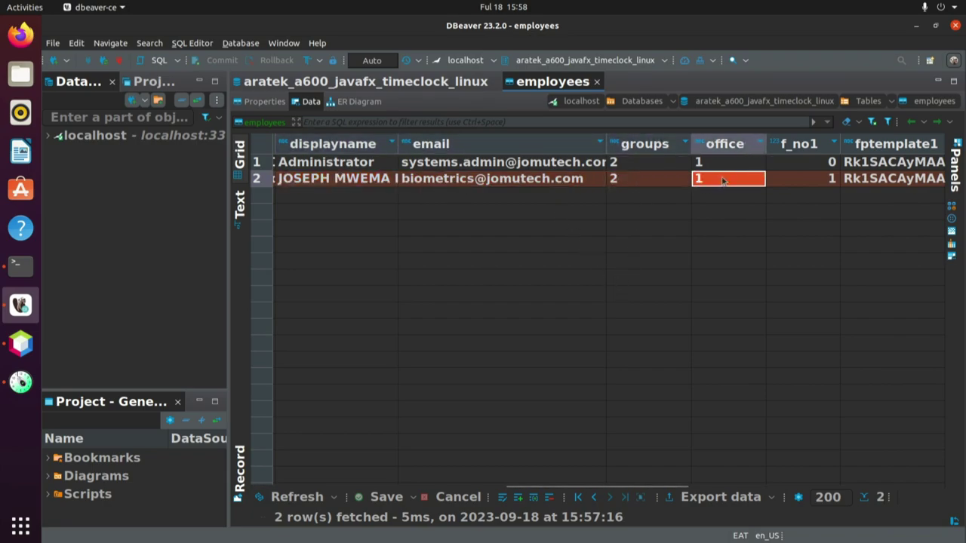
pyautogui.click(815, 180)
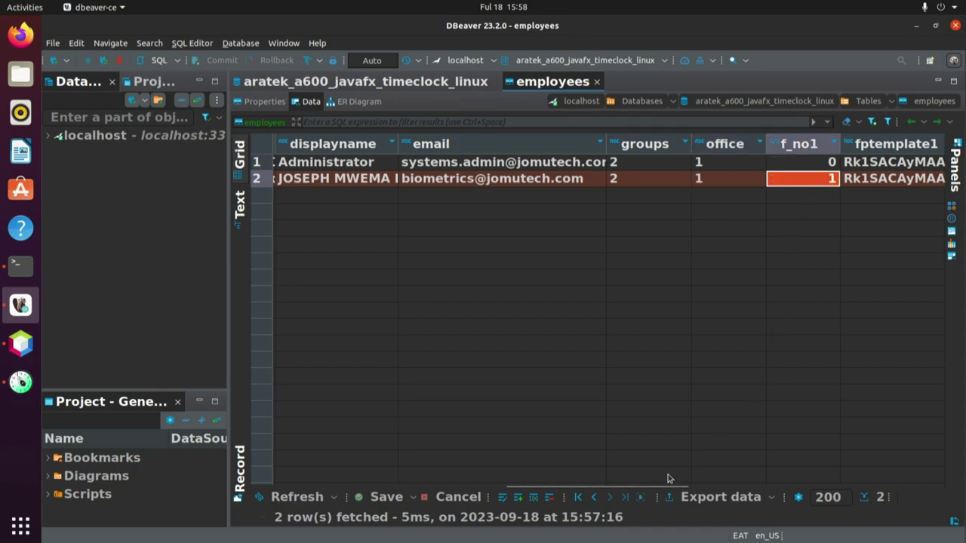
pyautogui.moveTo(668, 486); pyautogui.dragTo(772, 486)
pyautogui.click(560, 179)
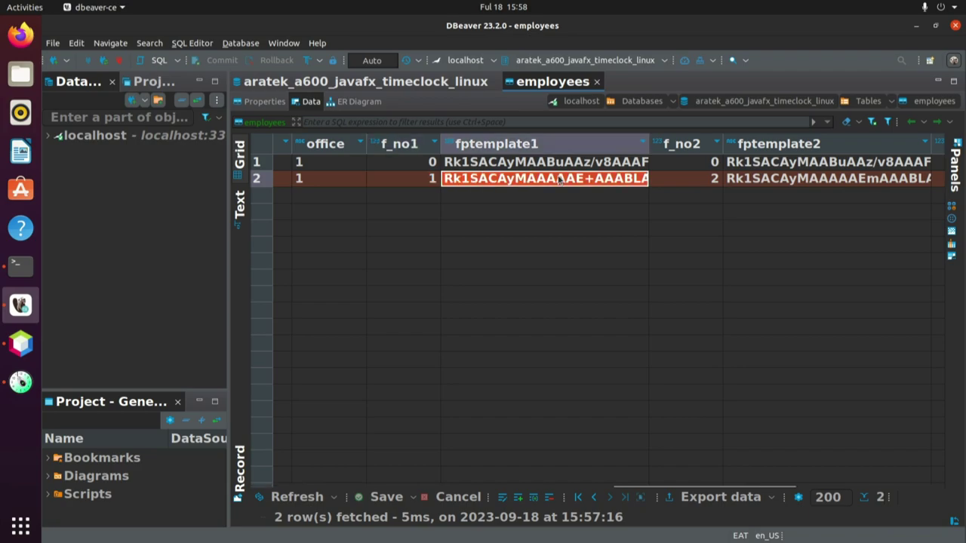
pyautogui.click(687, 181)
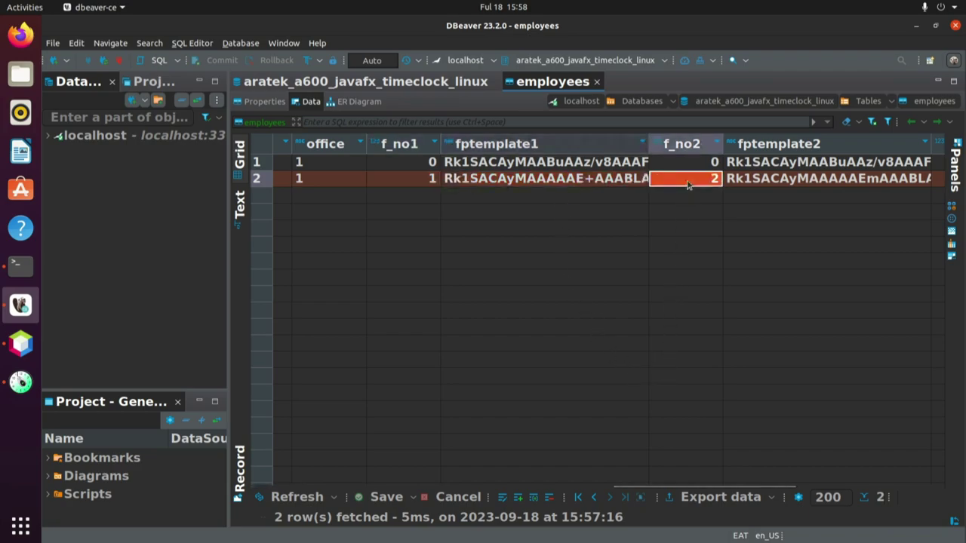
pyautogui.click(754, 179)
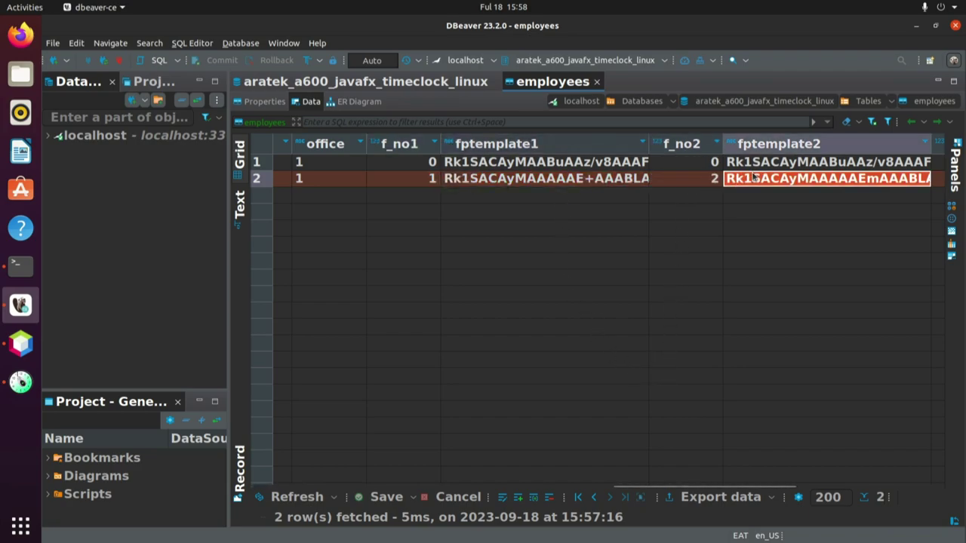
pyautogui.moveTo(723, 483); pyautogui.dragTo(888, 485)
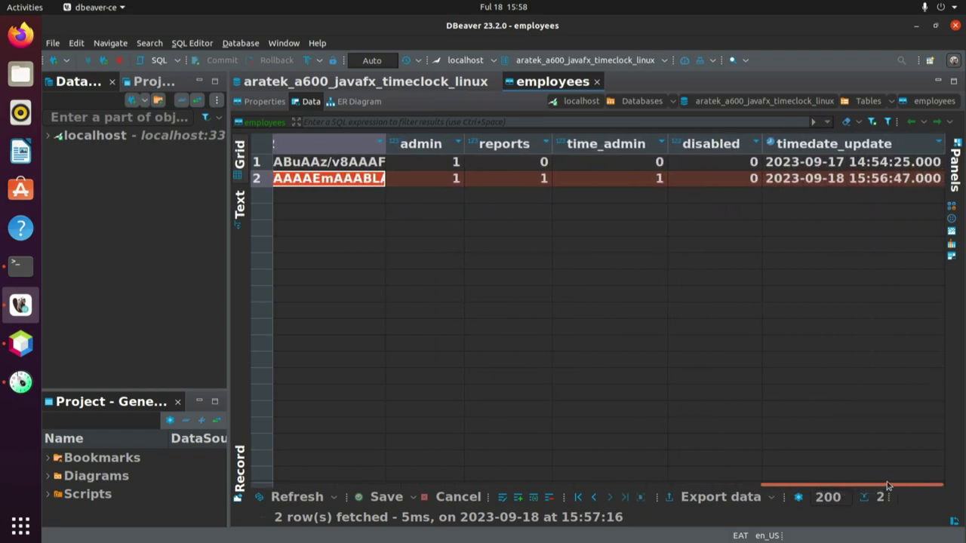
pyautogui.click(415, 180)
pyautogui.click(512, 180)
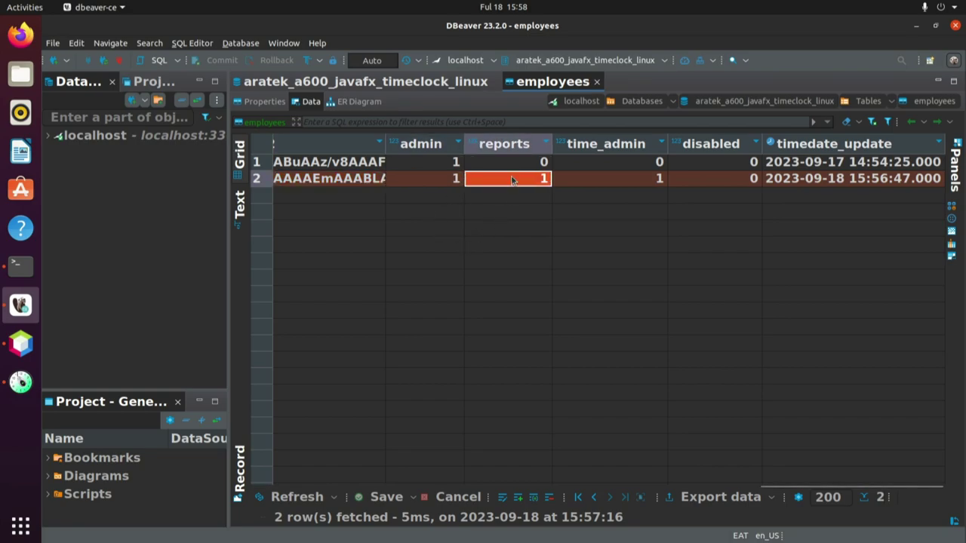
pyautogui.click(600, 181)
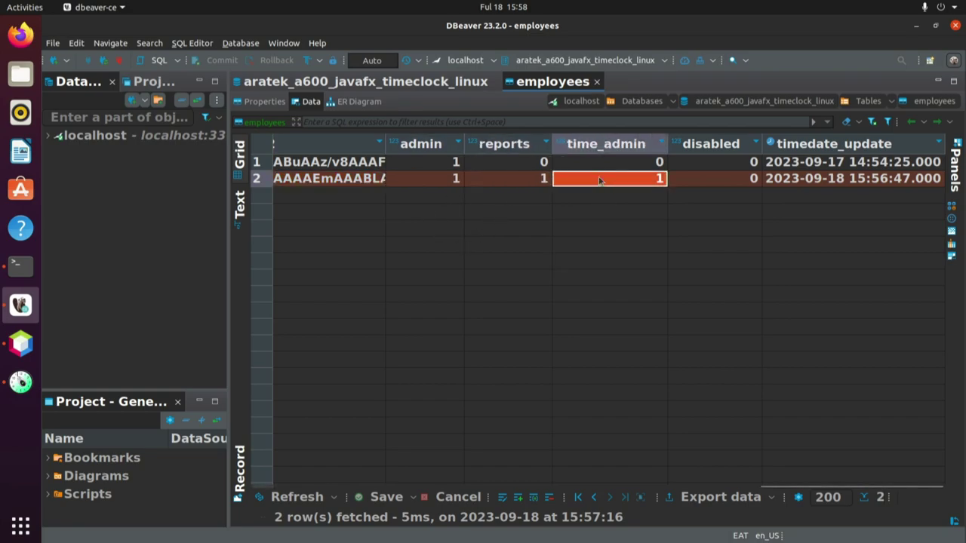
pyautogui.click(695, 179)
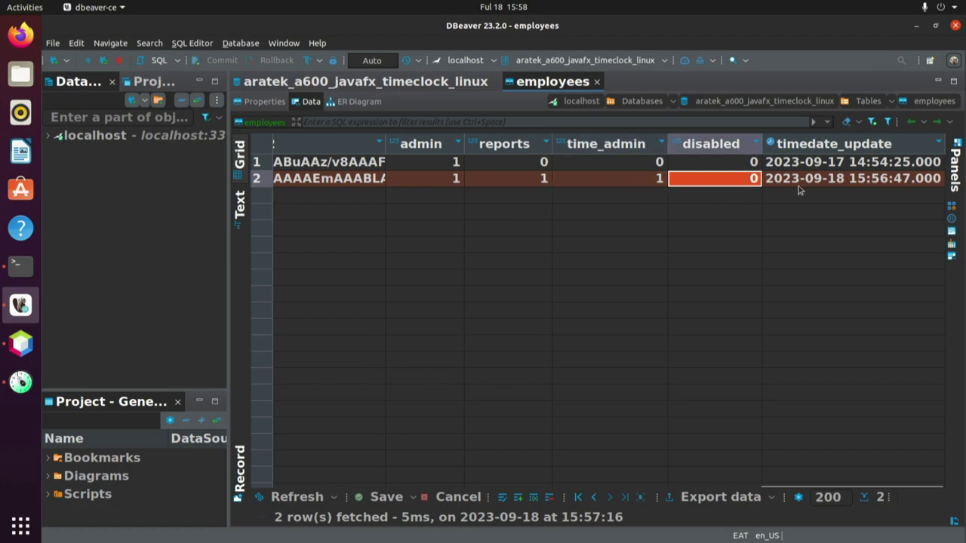
pyautogui.click(822, 183)
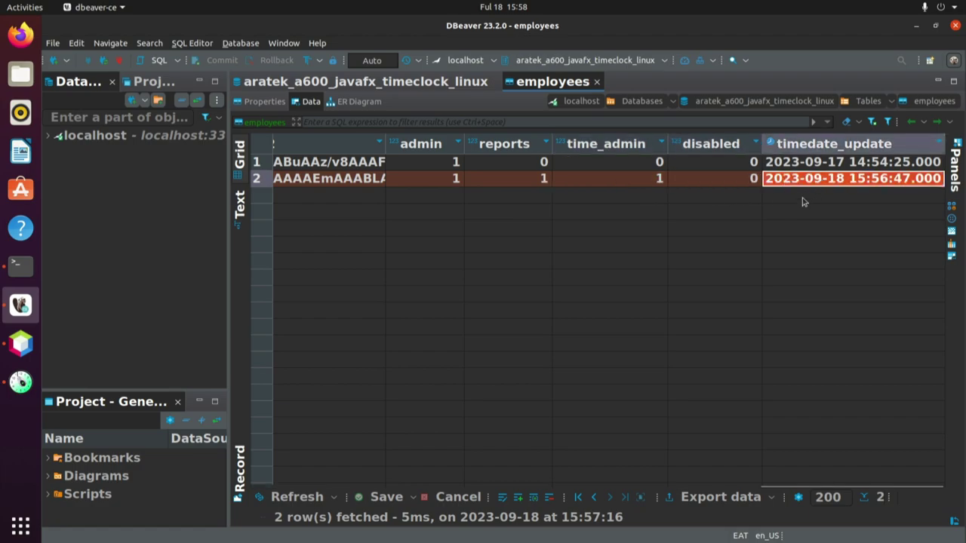